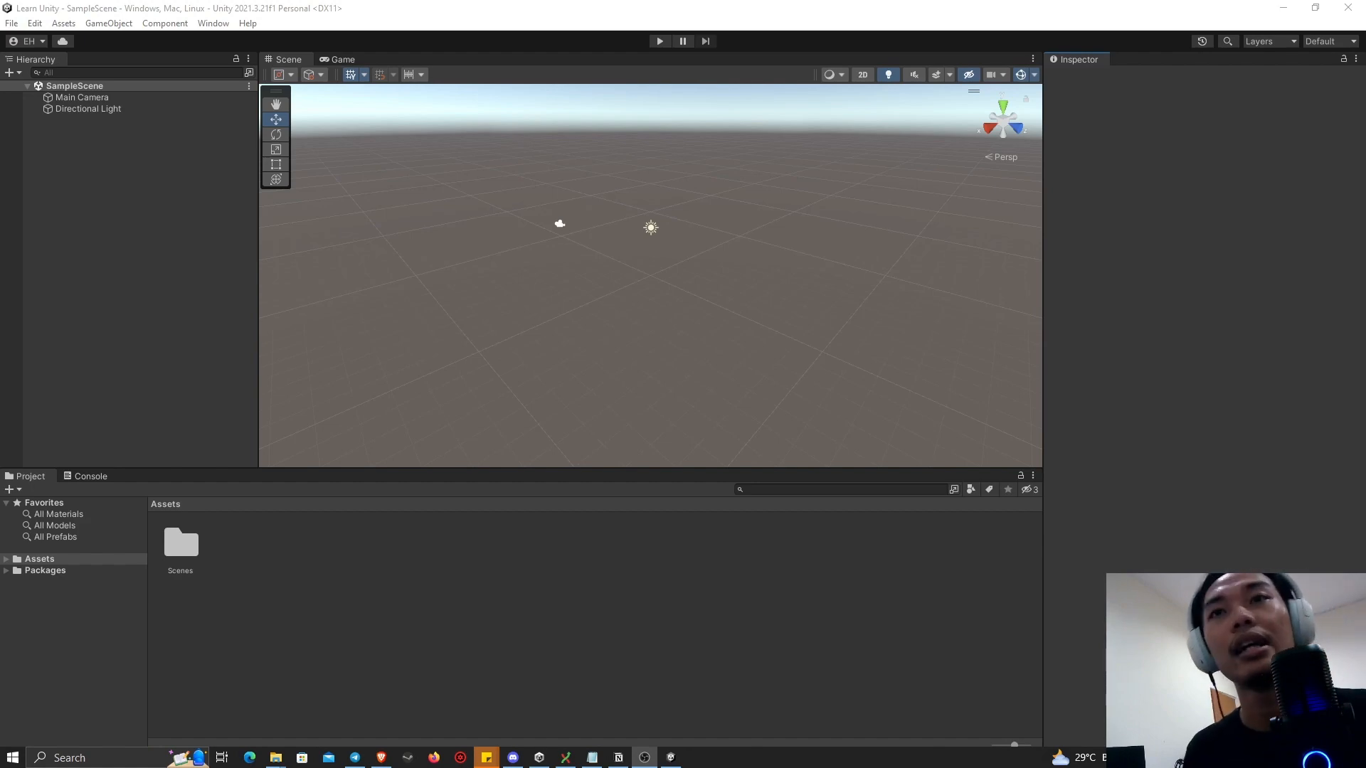
- Examine and compare the components of the Main Camera and Directional Light objects, and look at the Game view
{"action": "left_click", "coordinate": [1070, 370]}
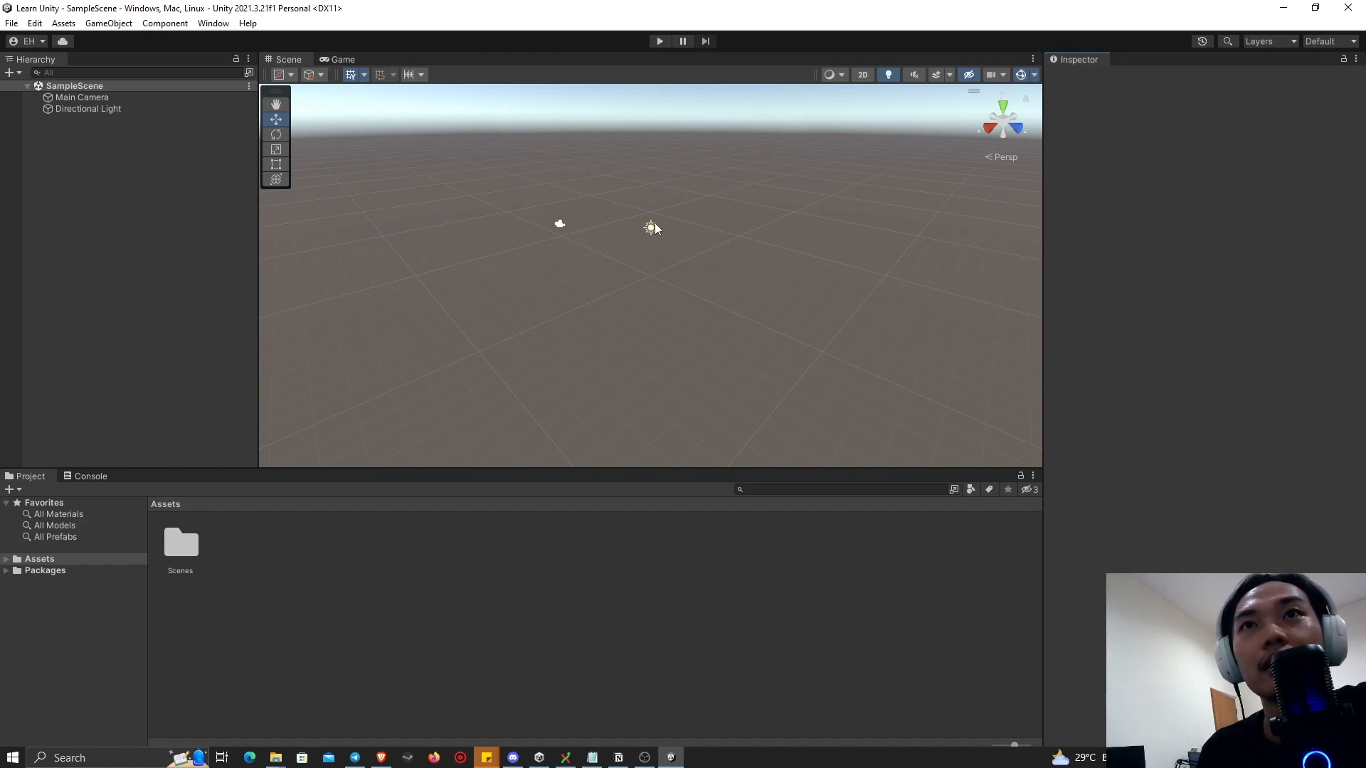
{"action": "left_click", "coordinate": [164, 96]}
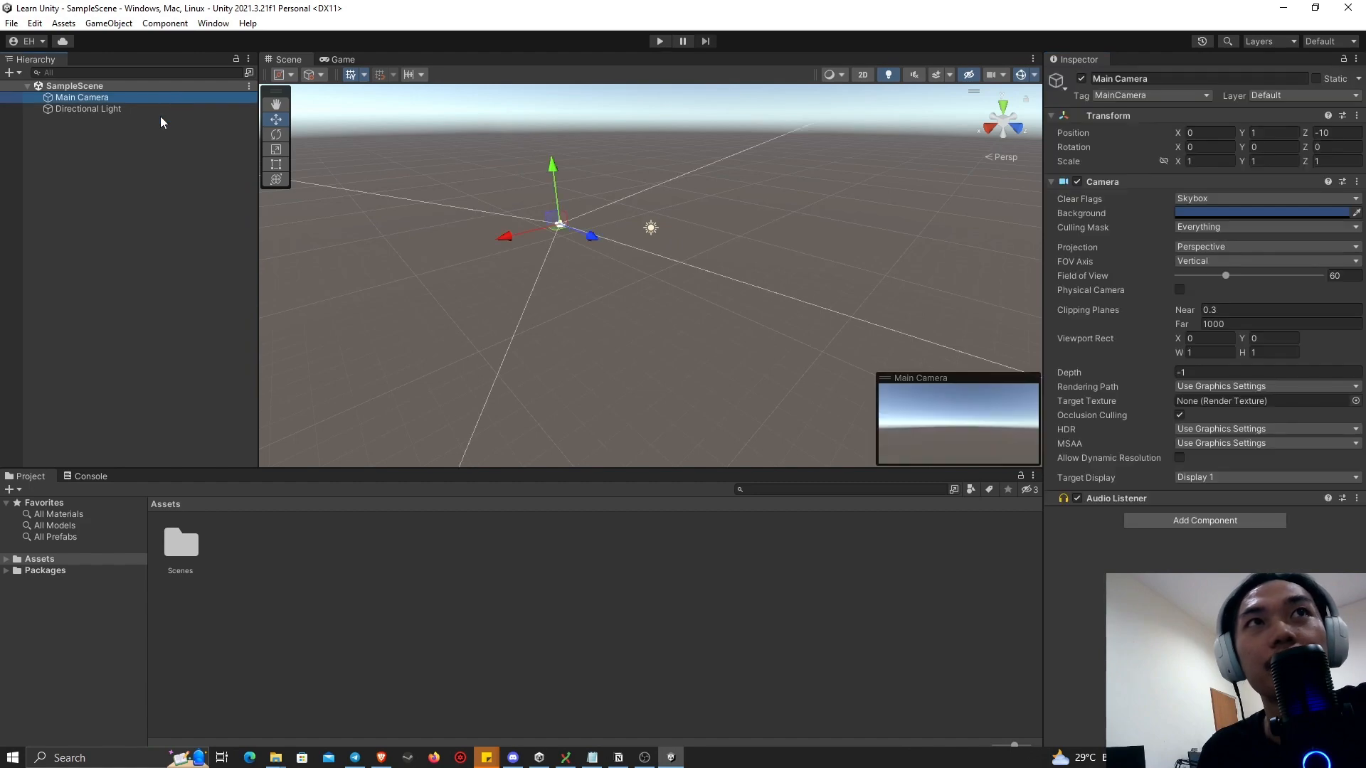
{"action": "left_click", "coordinate": [160, 108]}
{"action": "left_click", "coordinate": [165, 98]}
{"action": "left_click", "coordinate": [166, 112]}
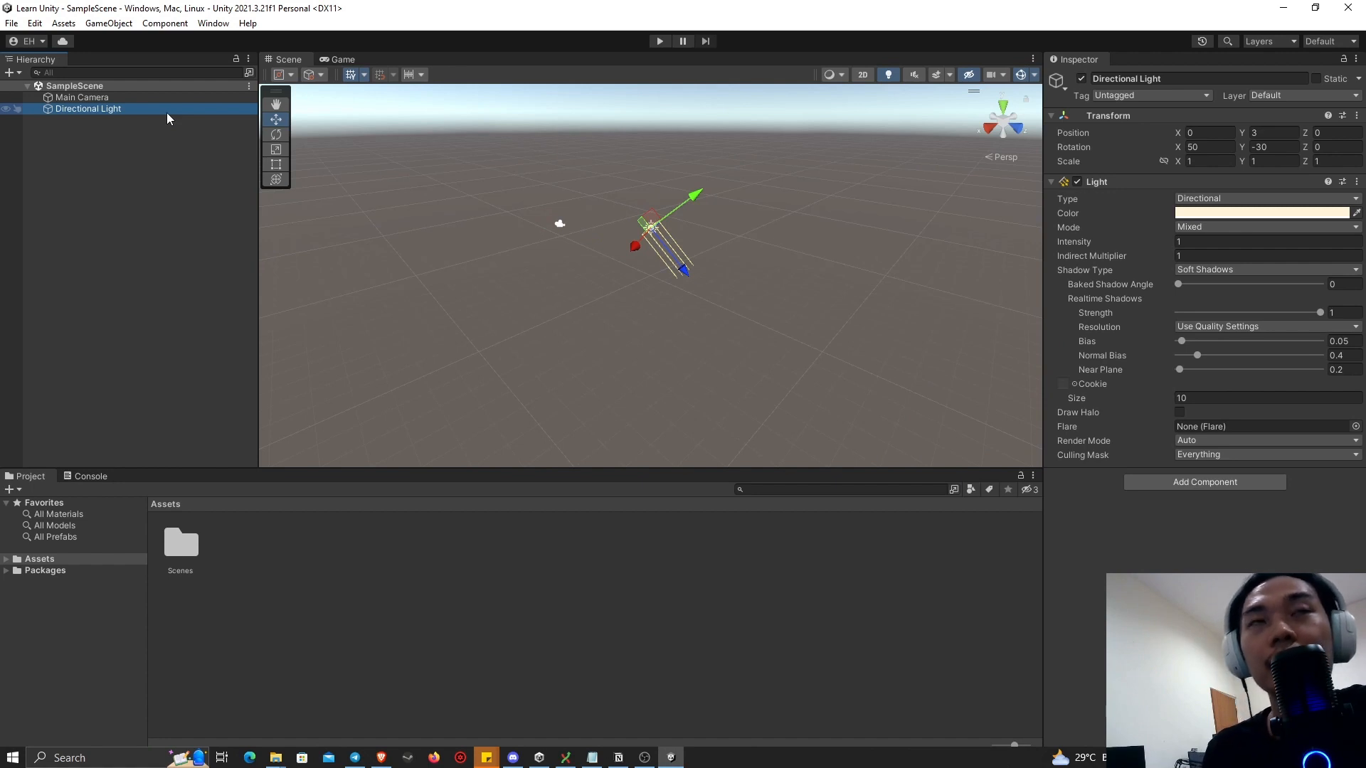
{"action": "left_click", "coordinate": [333, 60]}
{"action": "left_click", "coordinate": [279, 59]}
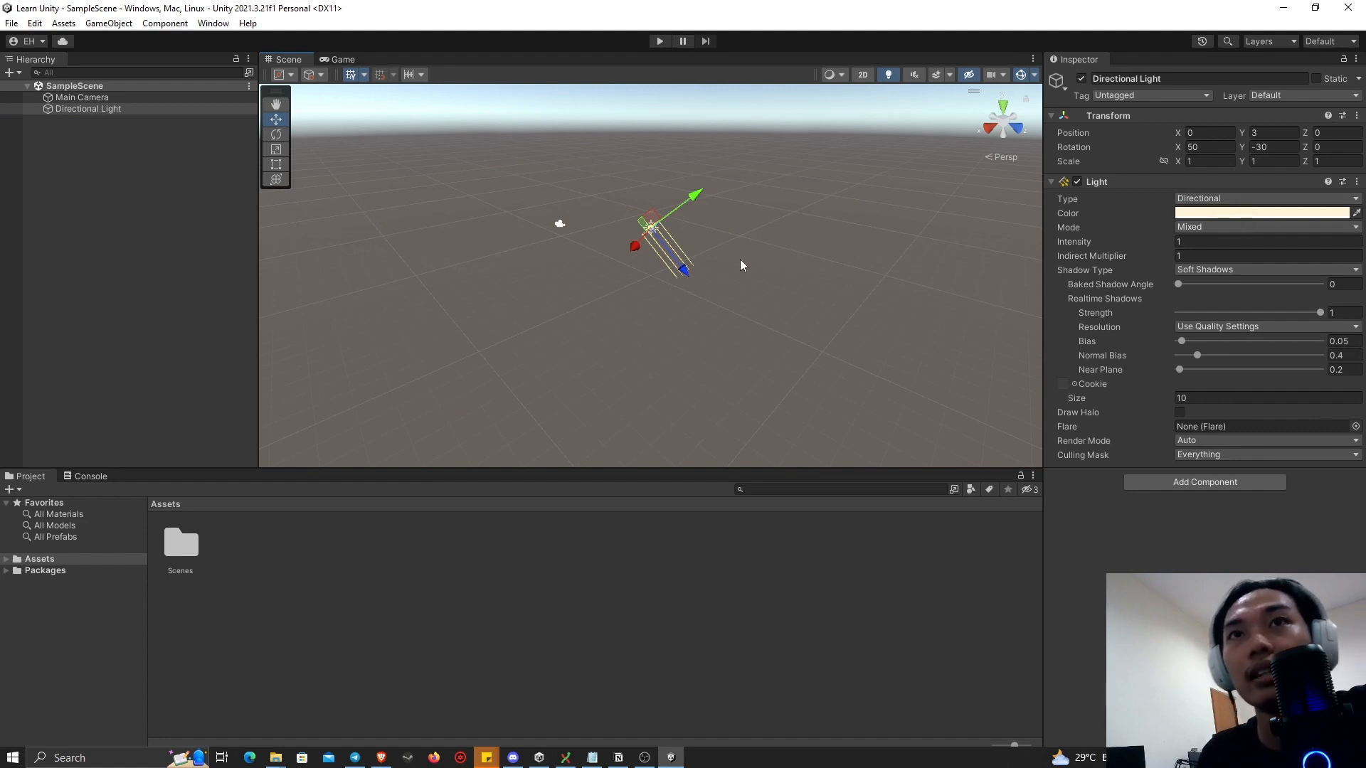
{"action": "left_click", "coordinate": [133, 100]}
{"action": "left_click", "coordinate": [137, 107]}
{"action": "left_click", "coordinate": [138, 99]}
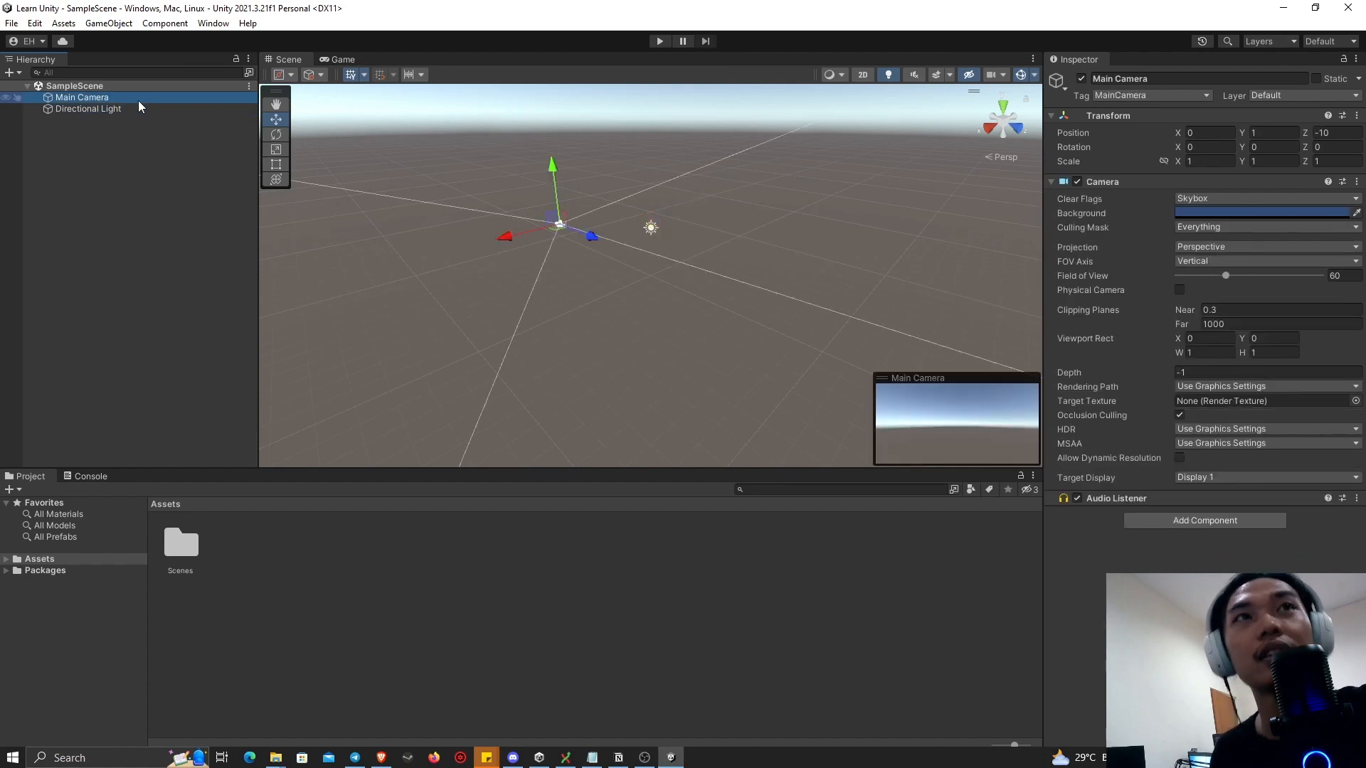
{"action": "left_click", "coordinate": [139, 107]}
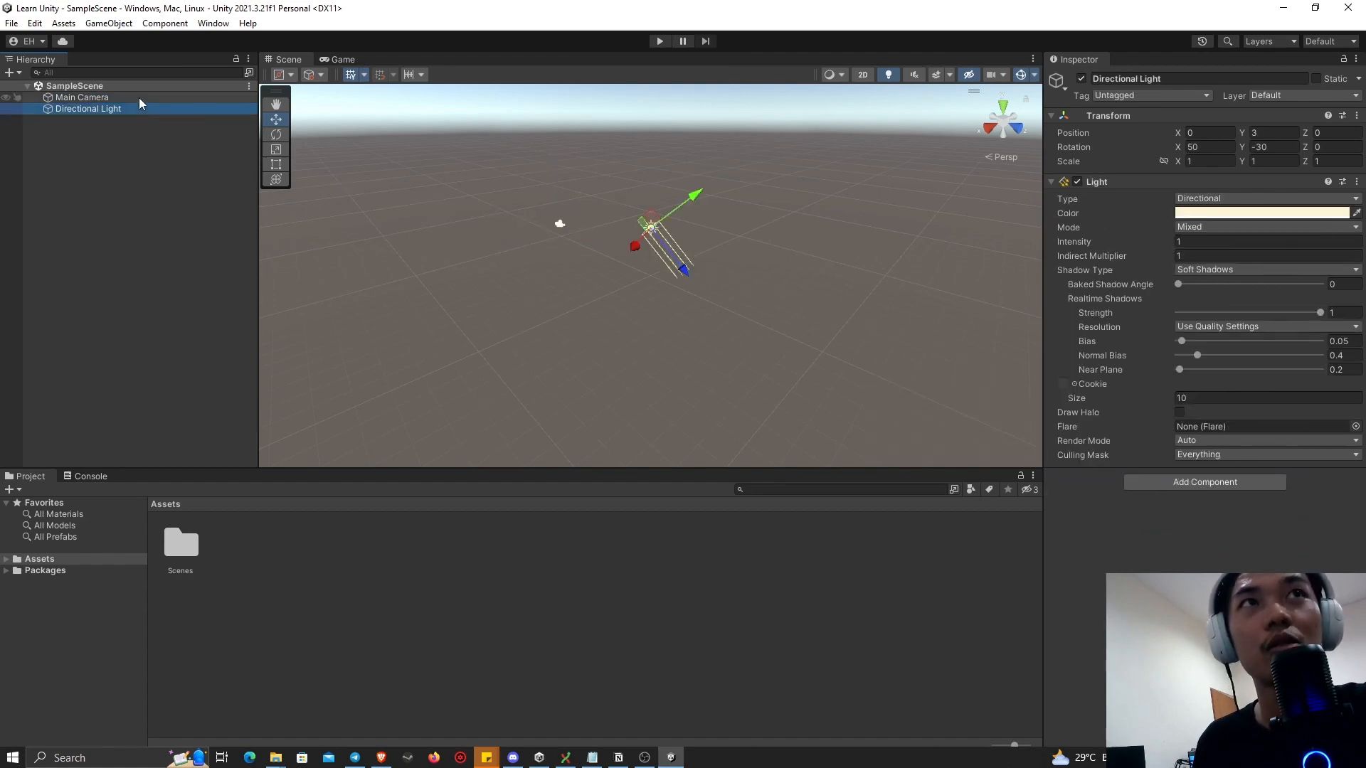
{"action": "left_click", "coordinate": [139, 97]}
{"action": "left_click", "coordinate": [140, 108]}
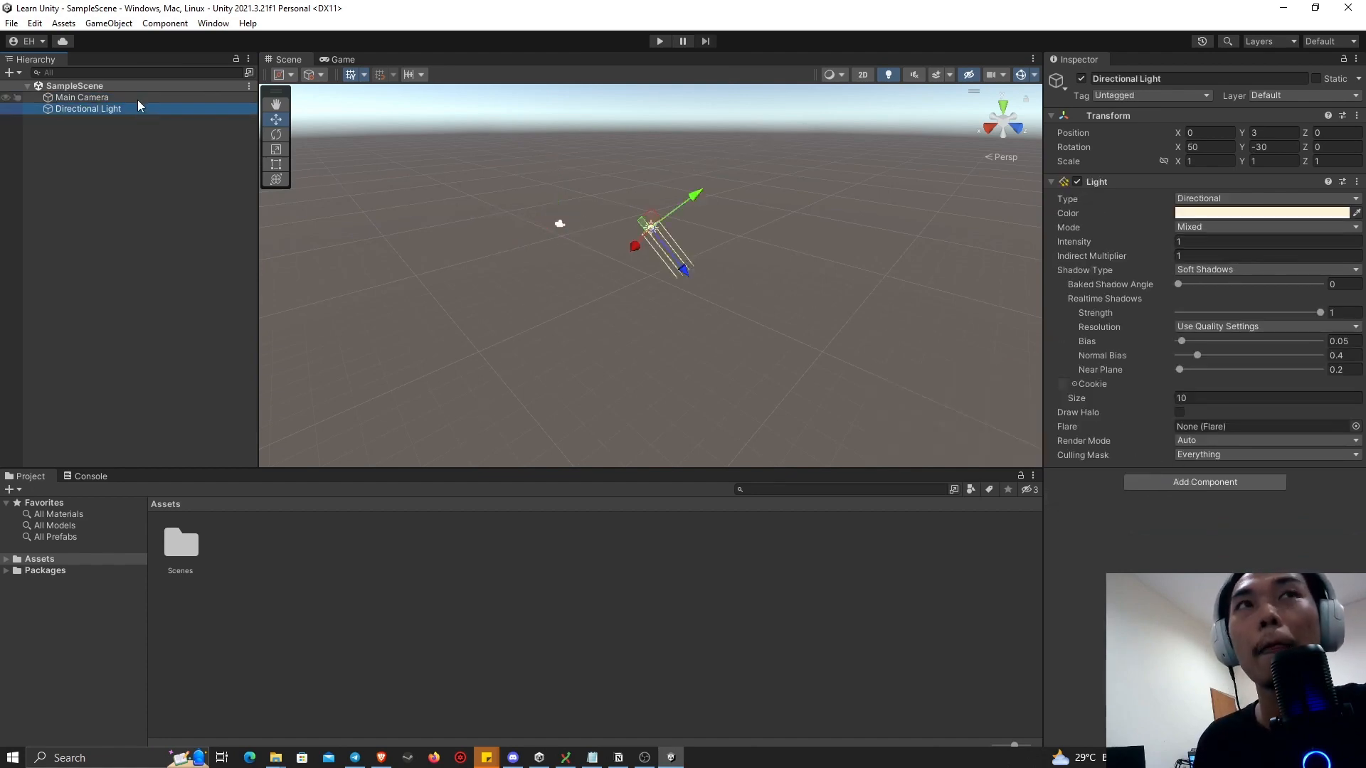
{"action": "left_click", "coordinate": [138, 98]}
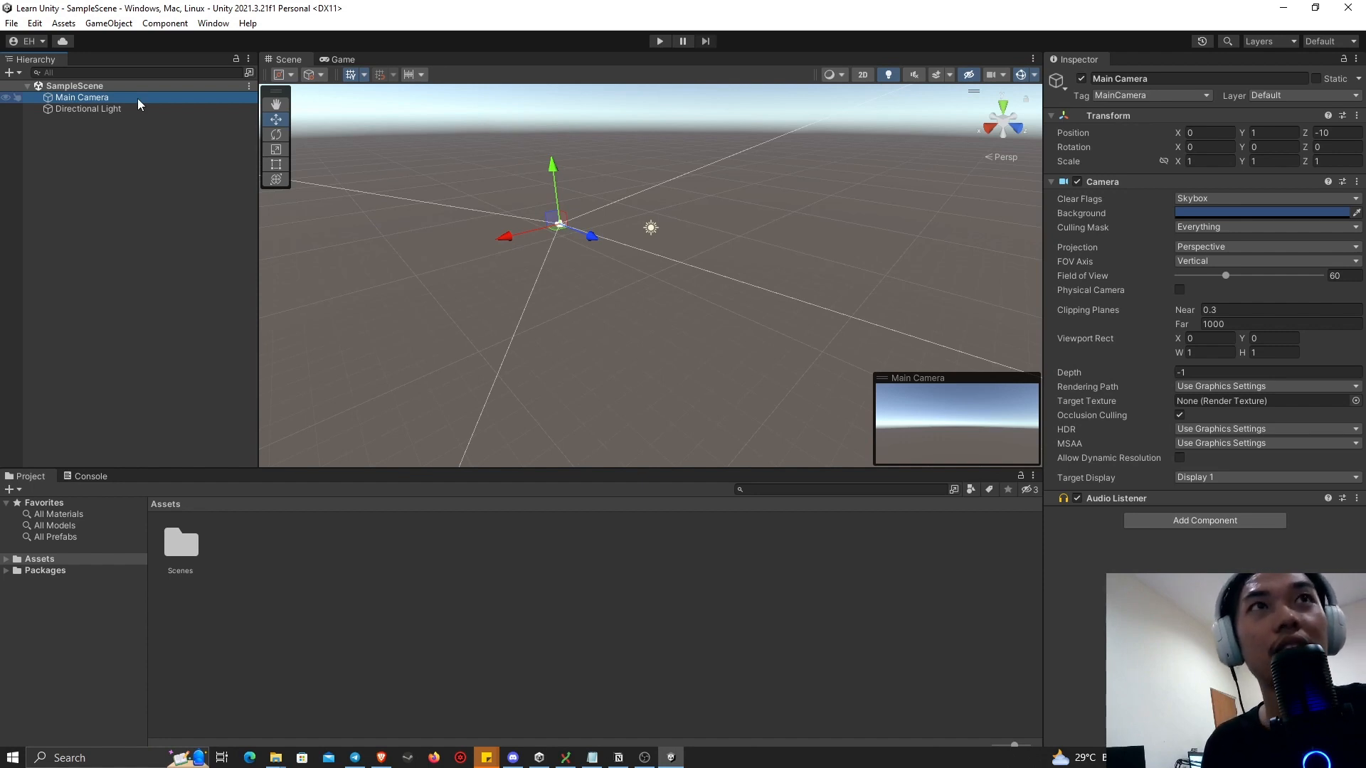
{"action": "left_click", "coordinate": [138, 108]}
{"action": "left_click", "coordinate": [139, 98]}
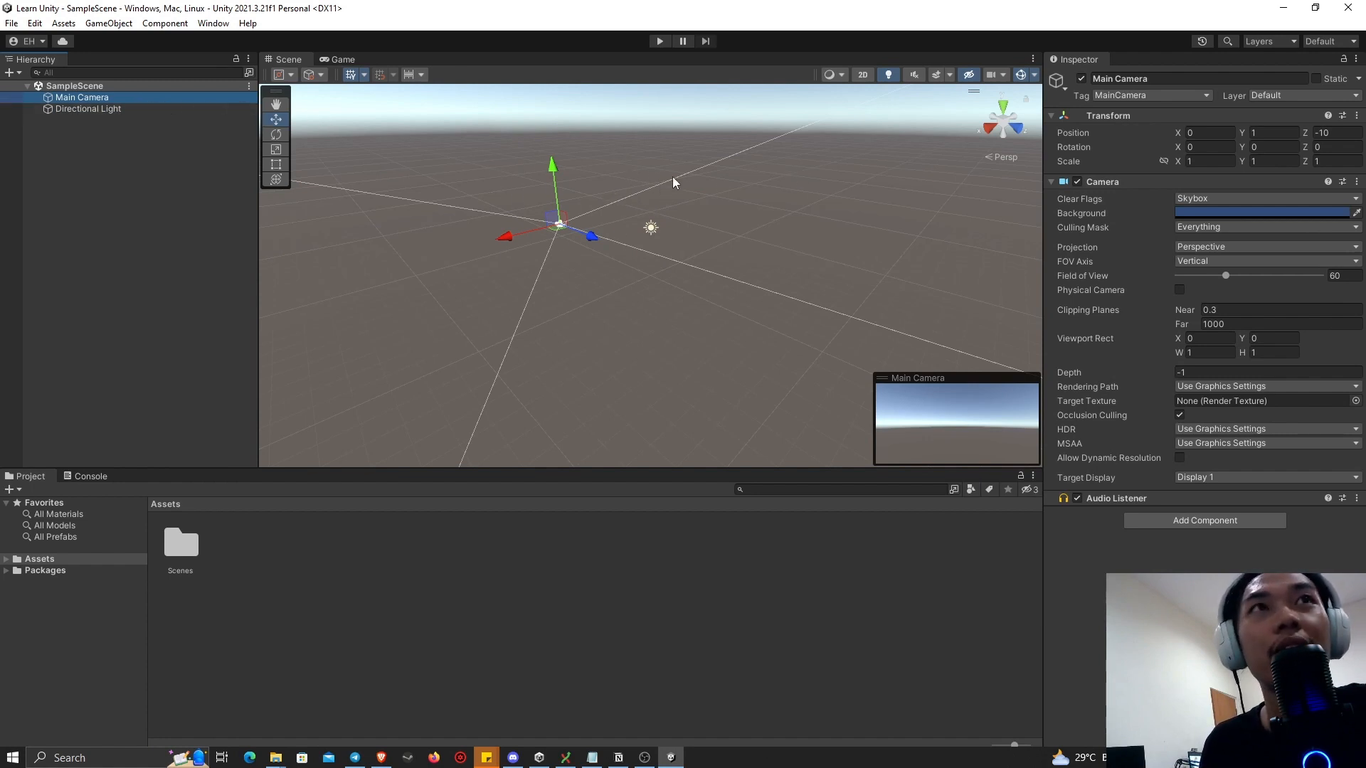
- Collapse the Main Camera's Transform and Camera components, and expand the Transform again to examine its properties
{"action": "left_click", "coordinate": [1051, 115]}
{"action": "left_click", "coordinate": [1051, 131]}
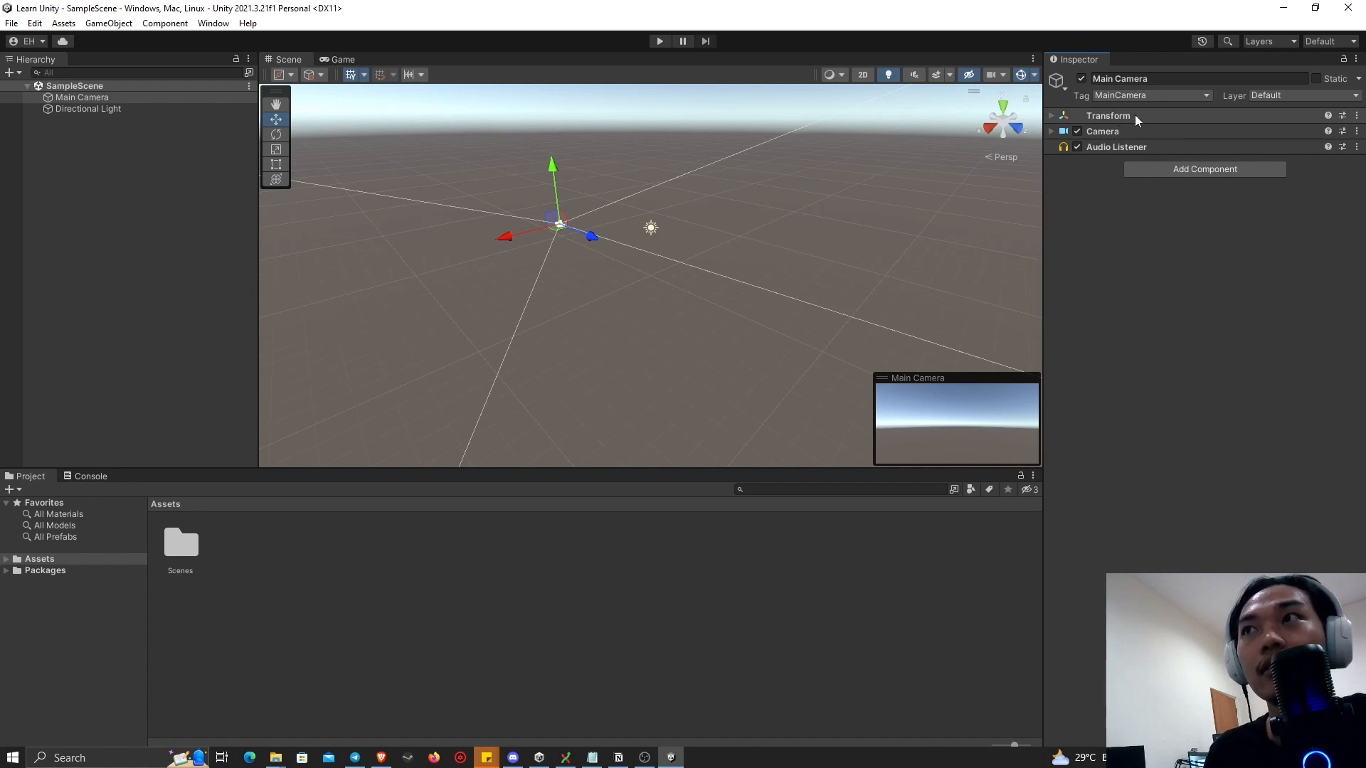
{"action": "left_click", "coordinate": [1107, 116]}
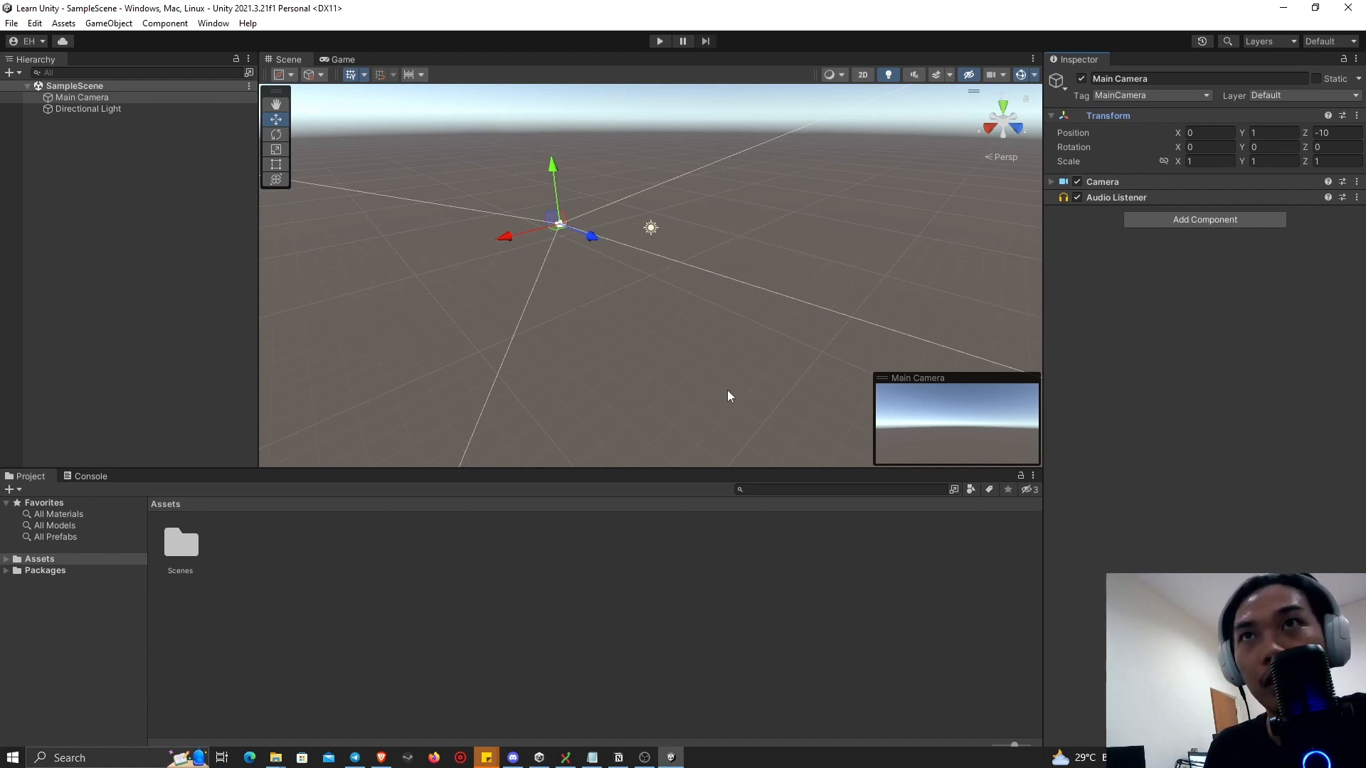
{"action": "right_click_drag", "start_coordinate": [677, 263], "coordinate": [599, 229]}
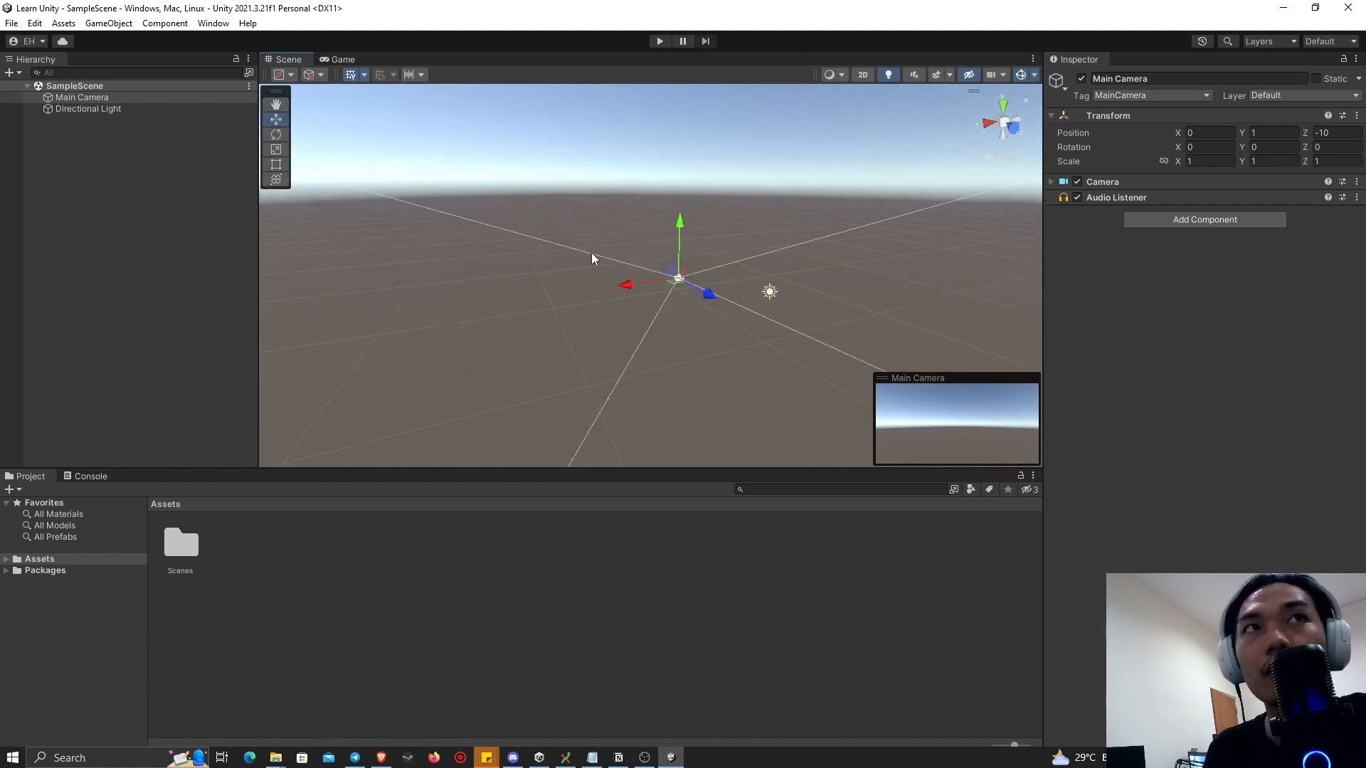
- Compare the Directional Light's components with the Main Camera's, collapse its Light component, and clear the selection
{"action": "left_click", "coordinate": [190, 108]}
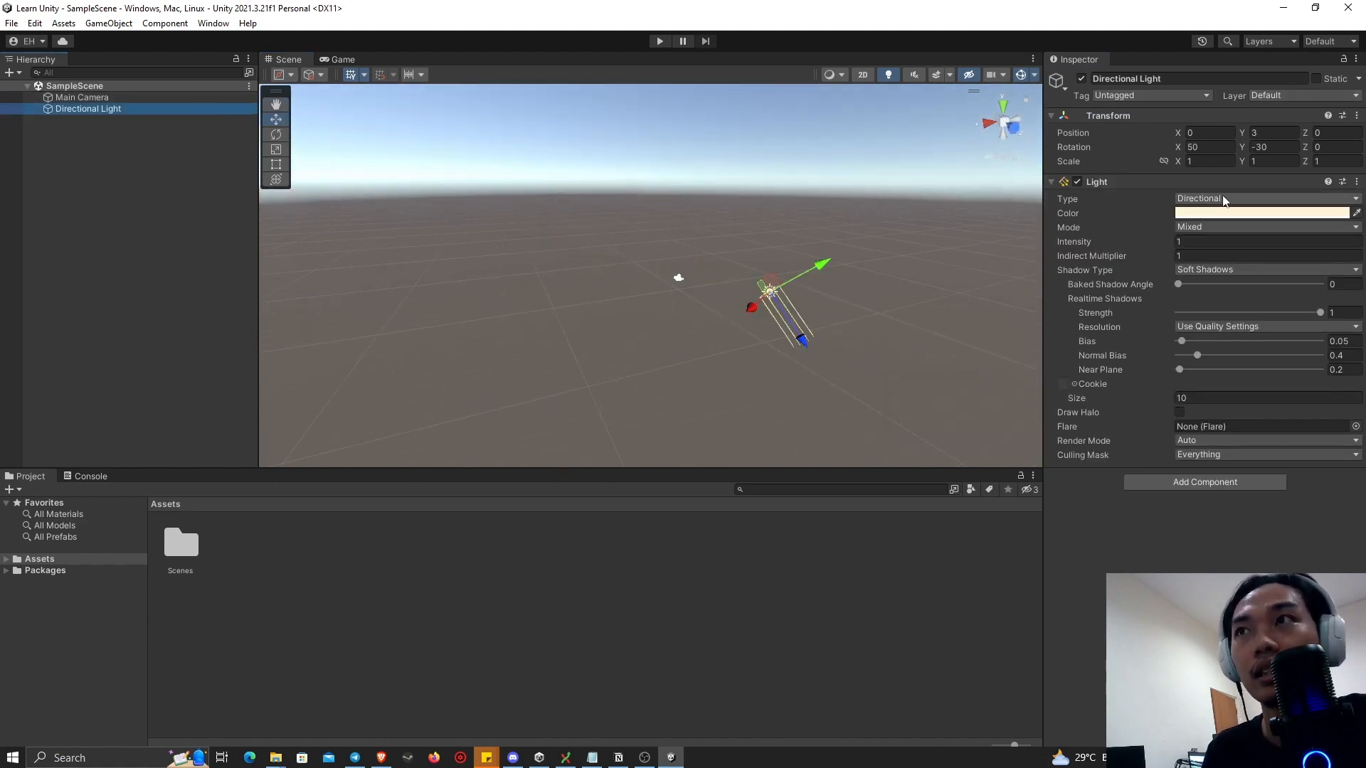
{"action": "left_click", "coordinate": [200, 98]}
{"action": "left_click", "coordinate": [199, 106]}
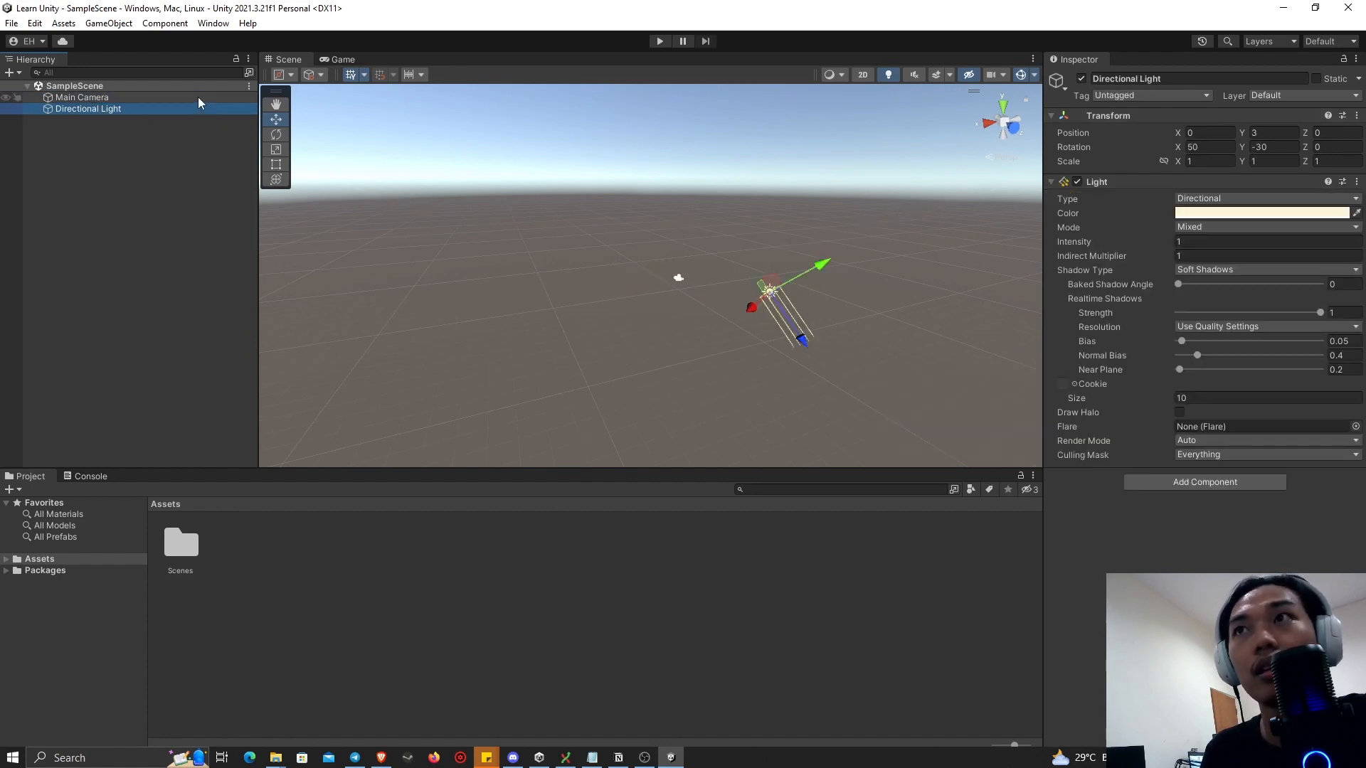
{"action": "left_click", "coordinate": [1103, 183]}
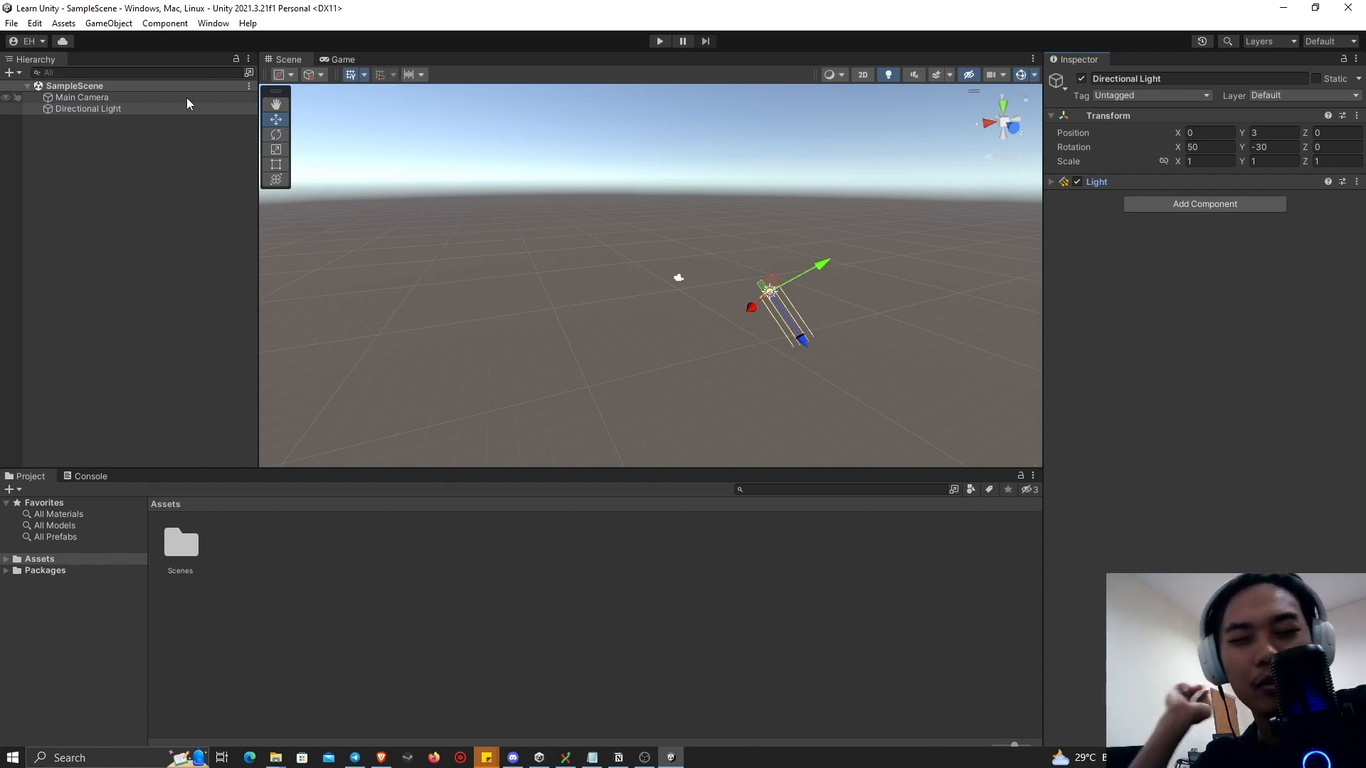
{"action": "left_click", "coordinate": [199, 190]}
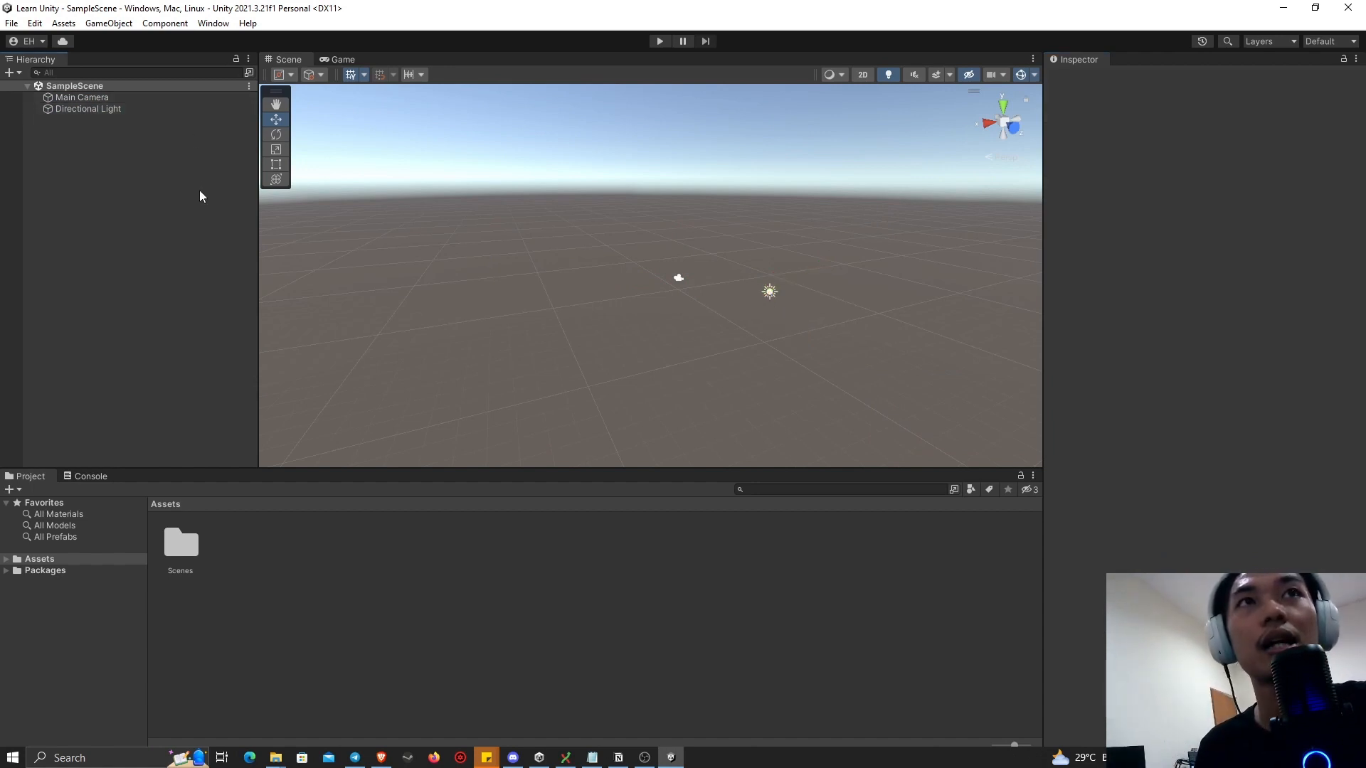
- Create an empty object in SampleScene with the default name and select it
{"action": "right_click", "coordinate": [164, 145]}
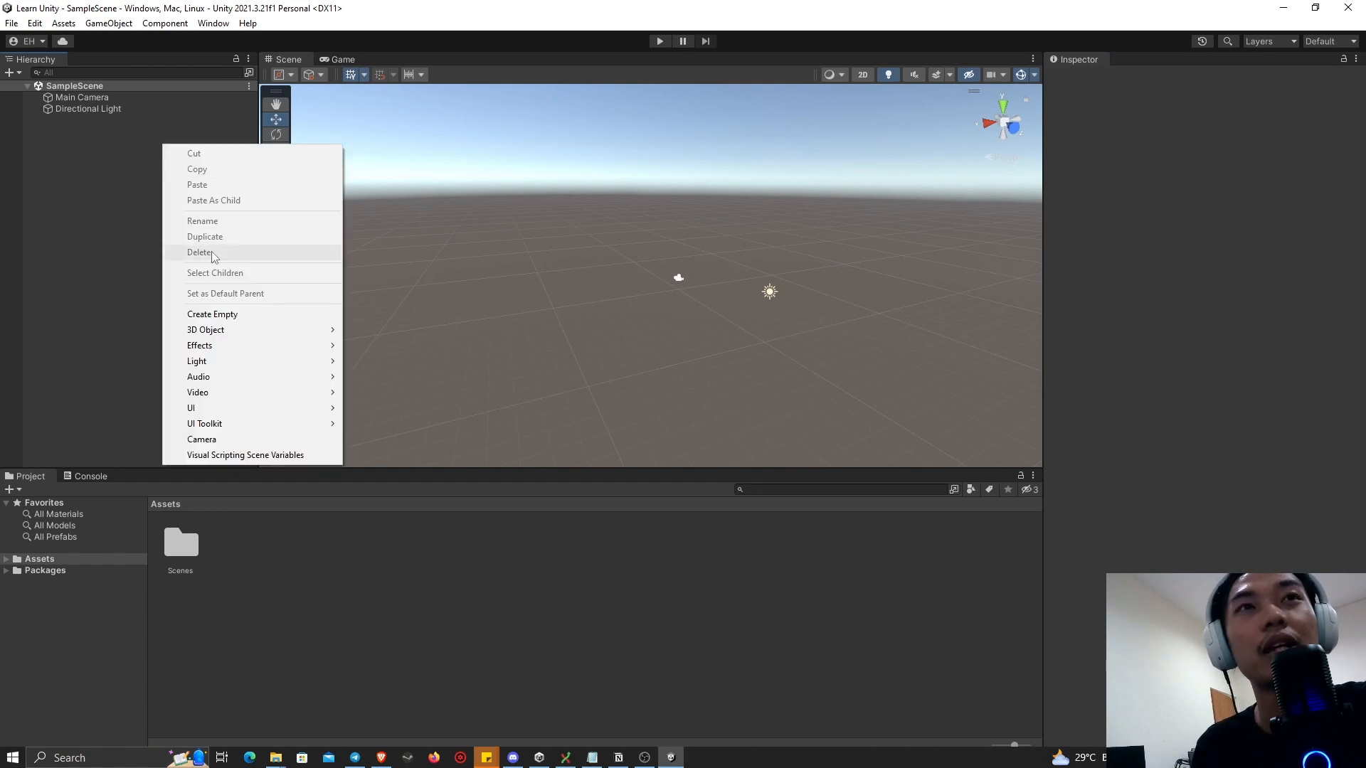
{"action": "left_click", "coordinate": [242, 315]}
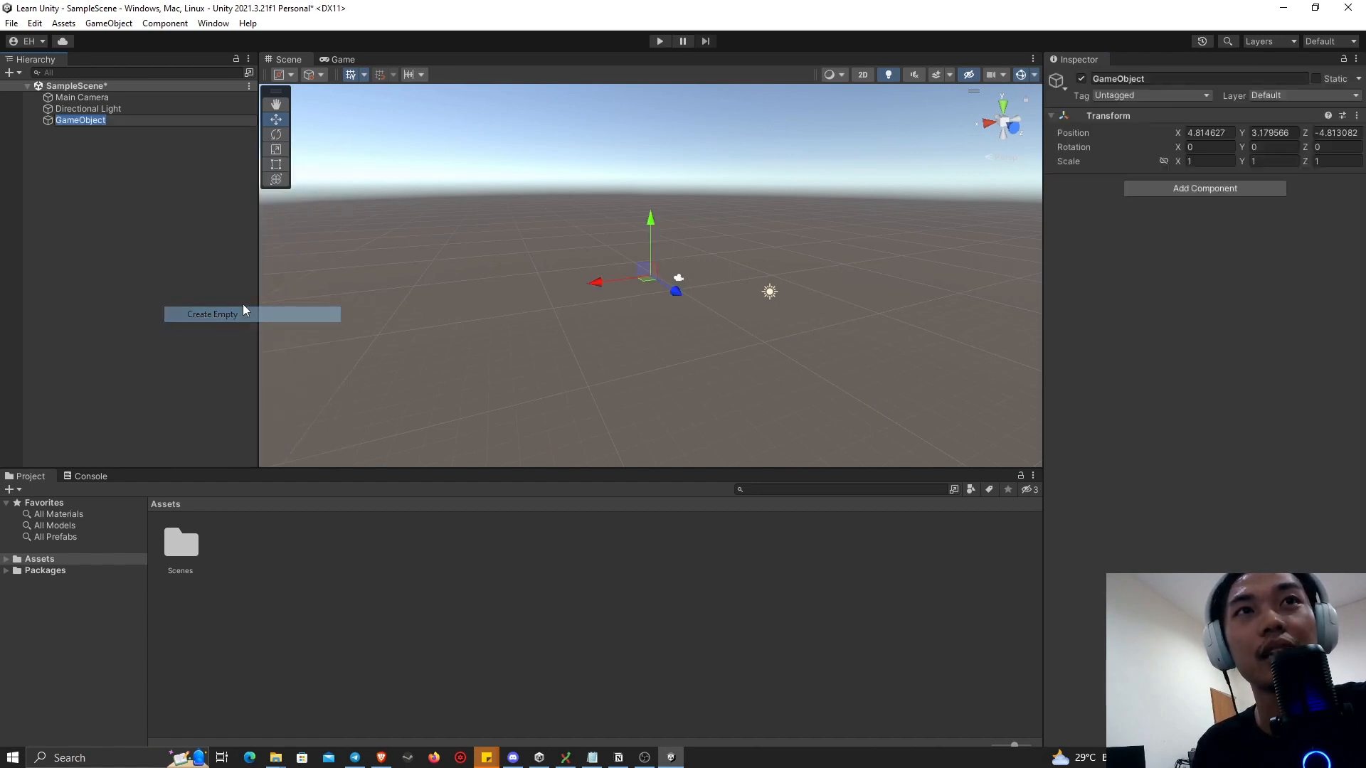
{"action": "left_click", "coordinate": [139, 146]}
{"action": "left_click", "coordinate": [118, 121]}
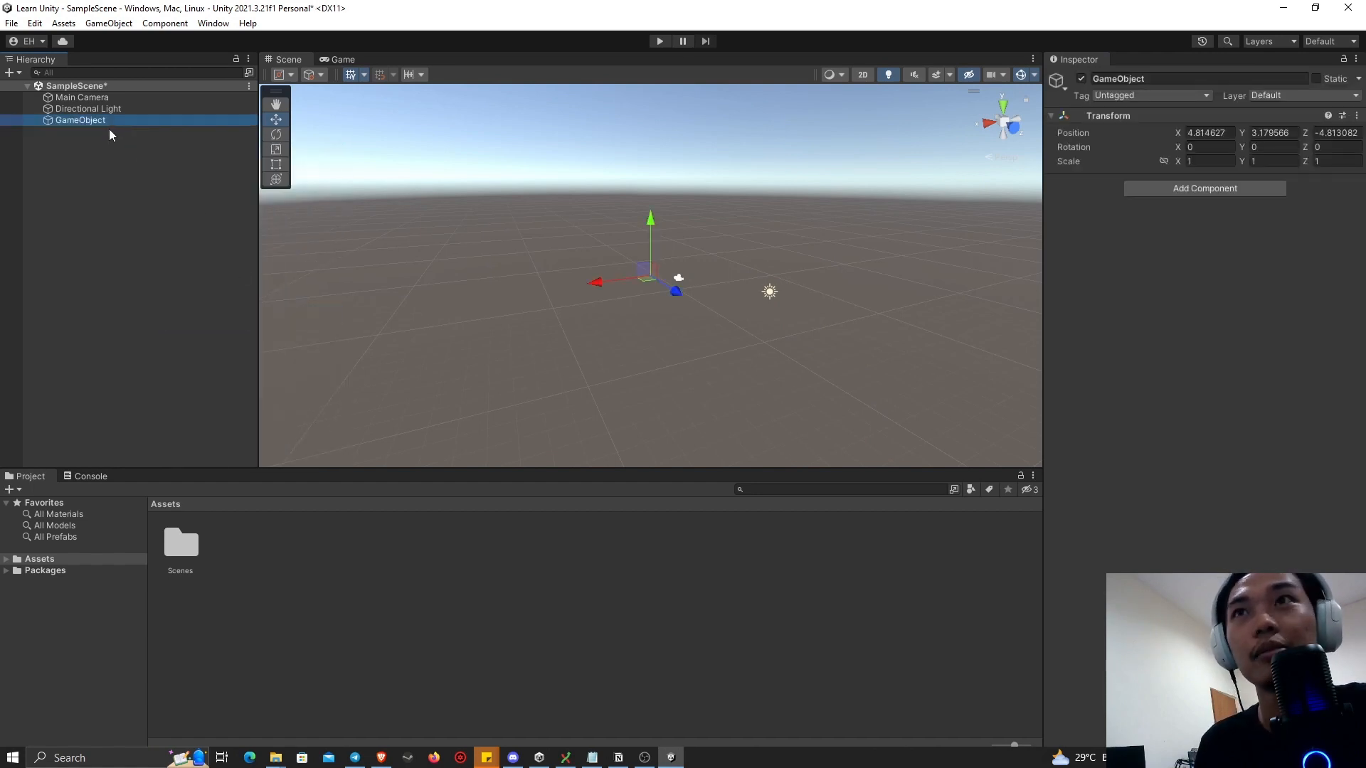
{"action": "left_click", "coordinate": [121, 187]}
{"action": "left_click", "coordinate": [107, 121]}
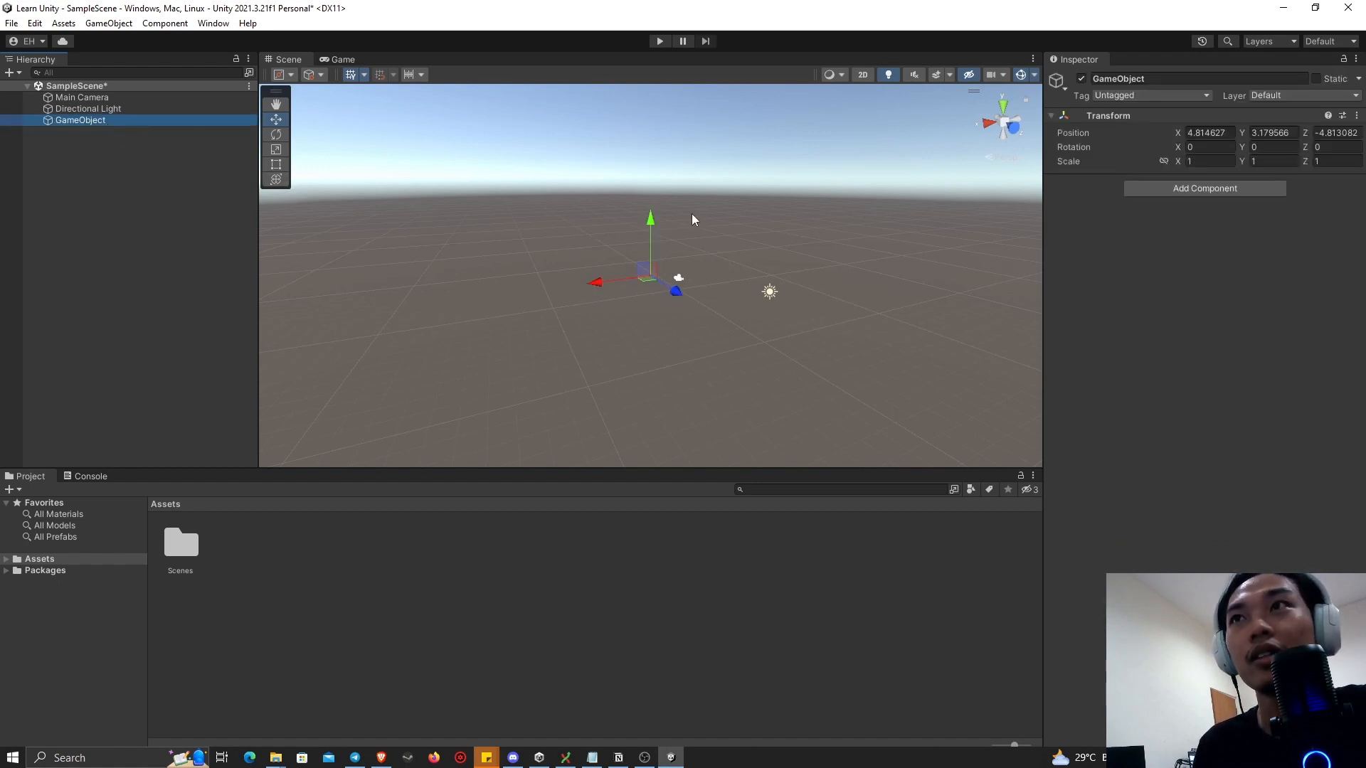
- Set the empty GameObject's position to X 0, Y 0, Z 0 and frame it in the Scene view
{"action": "left_click", "coordinate": [1123, 119]}
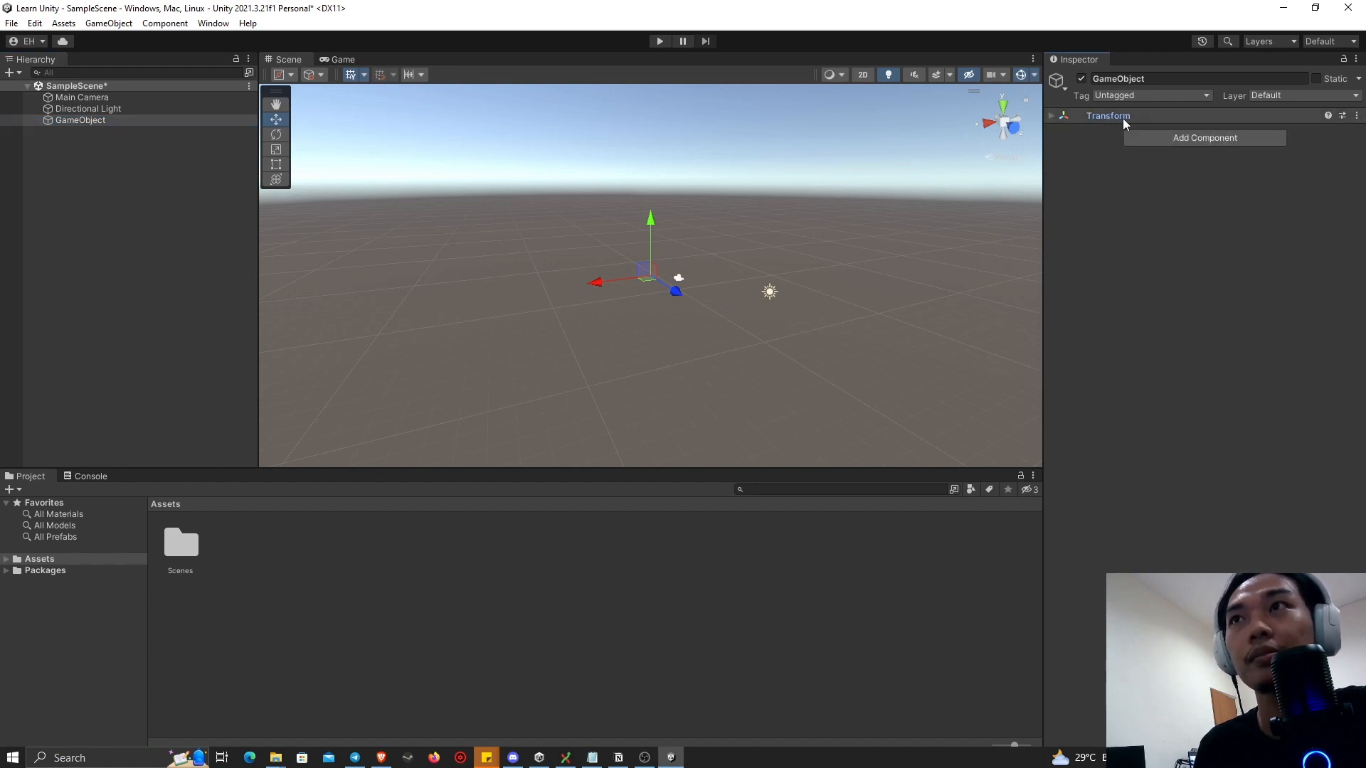
{"action": "left_click", "coordinate": [1122, 118]}
{"action": "left_click", "coordinate": [1213, 132]}
{"action": "type", "text": "0"}
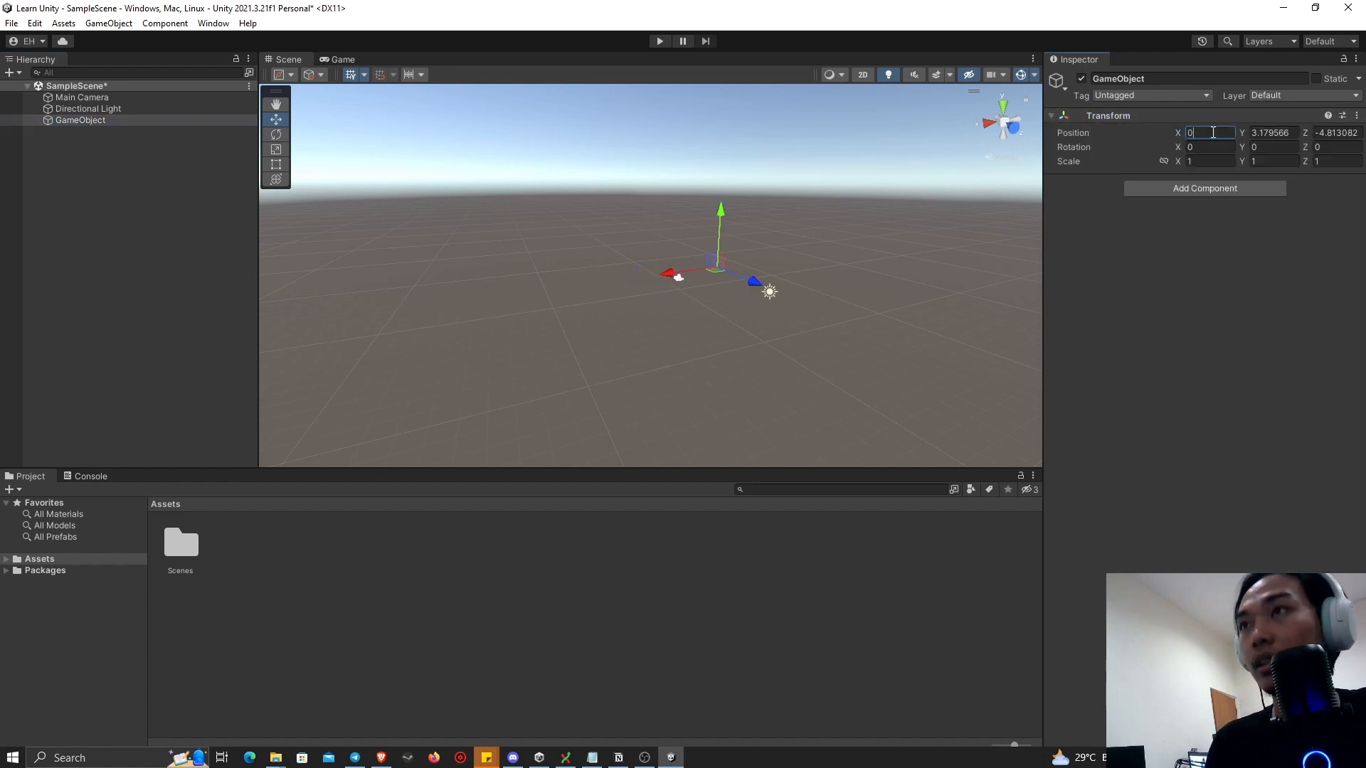
{"action": "left_click", "coordinate": [1290, 132]}
{"action": "type", "text": "0"}
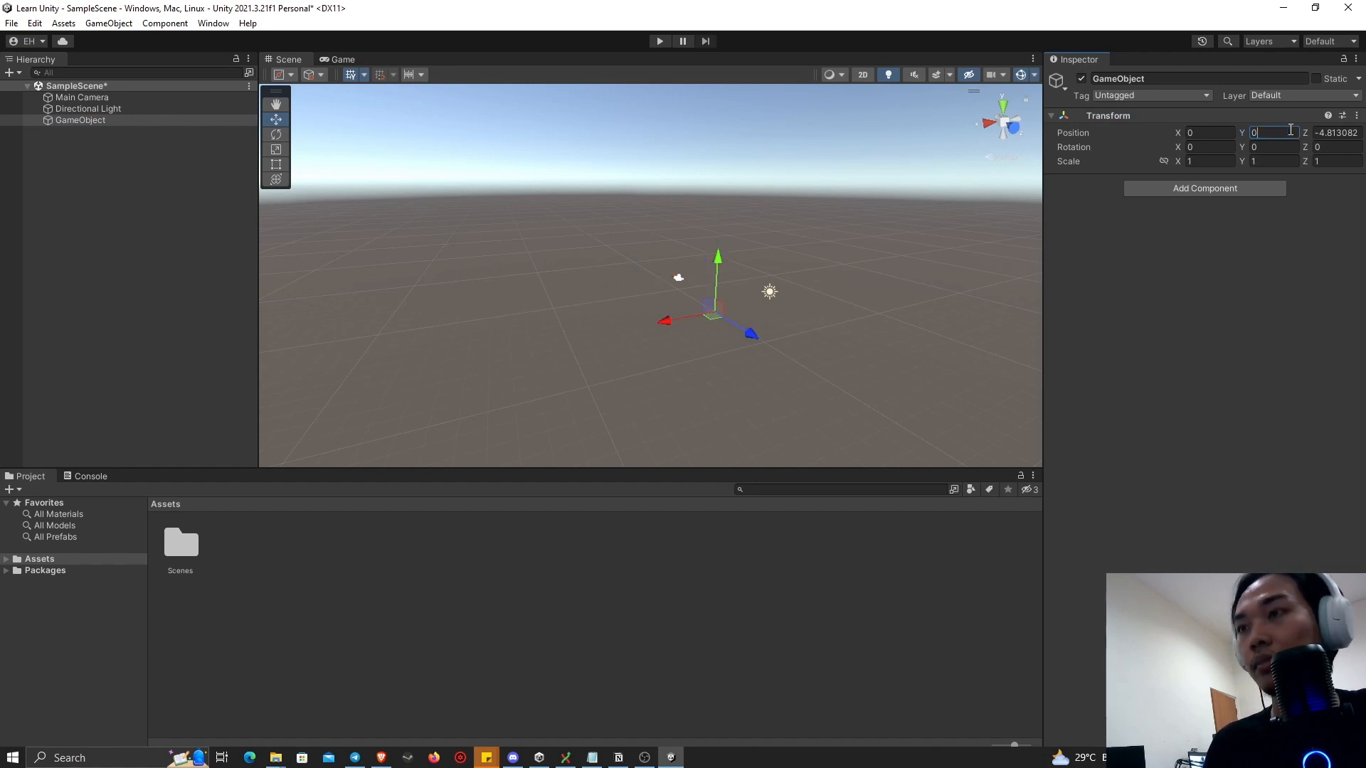
{"action": "left_click", "coordinate": [1346, 133]}
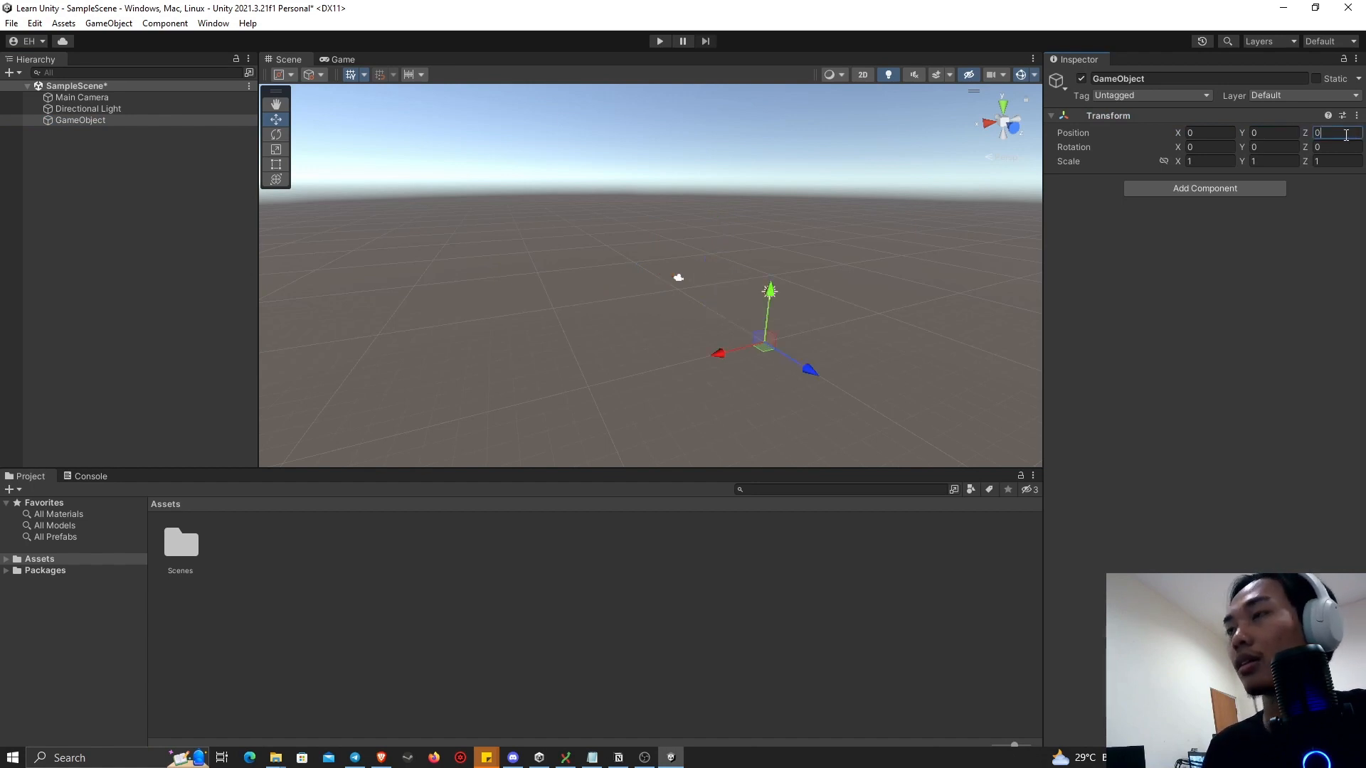
{"action": "left_click", "coordinate": [1257, 264]}
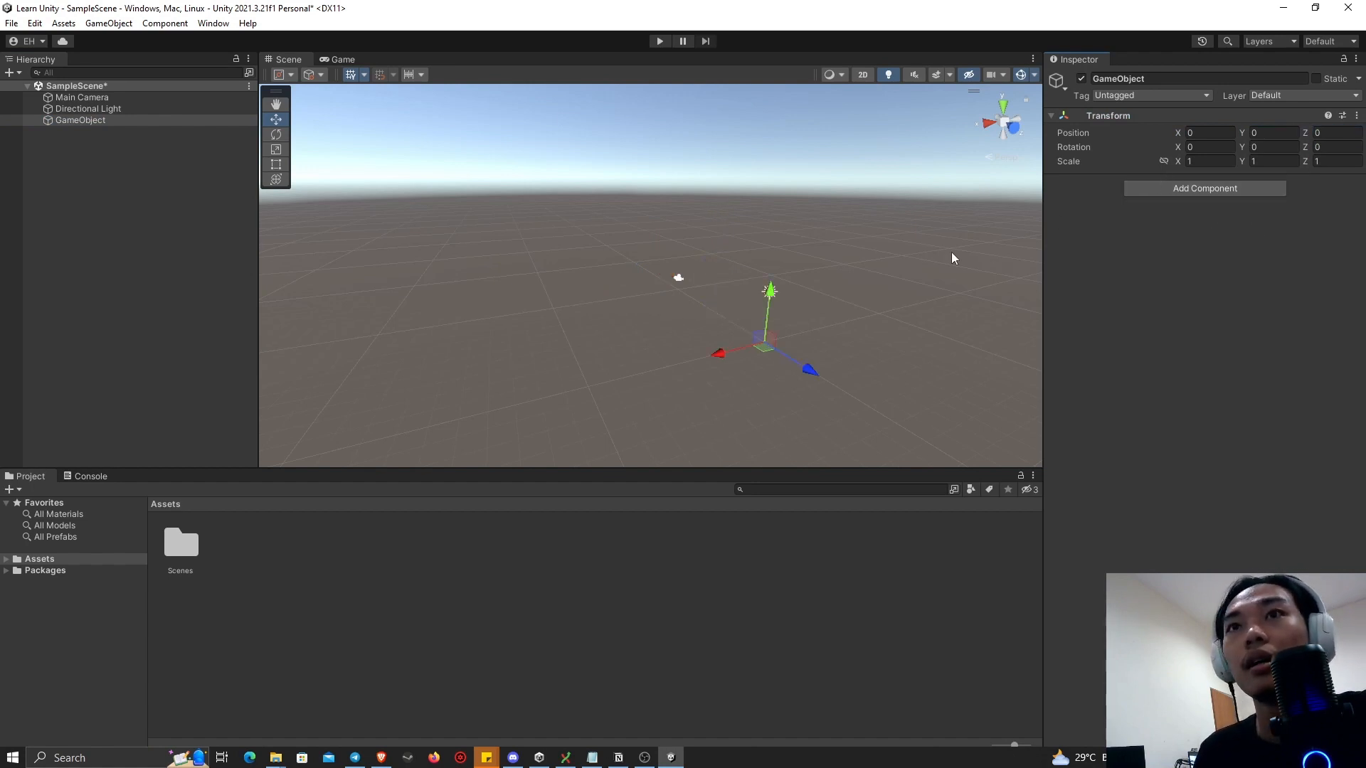
{"action": "double_click", "coordinate": [128, 119]}
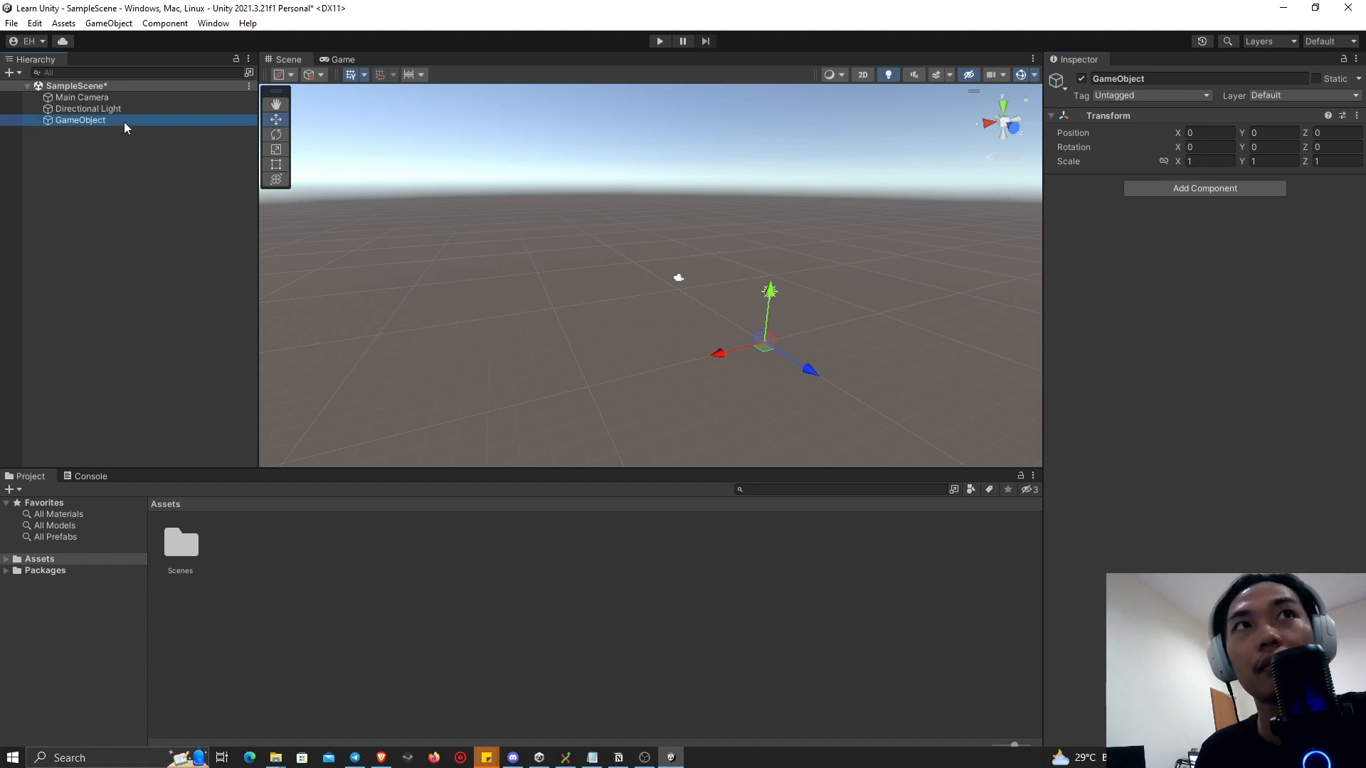
{"action": "scroll", "coordinate": [663, 250], "scroll_direction": "up", "scroll_amount": 5}
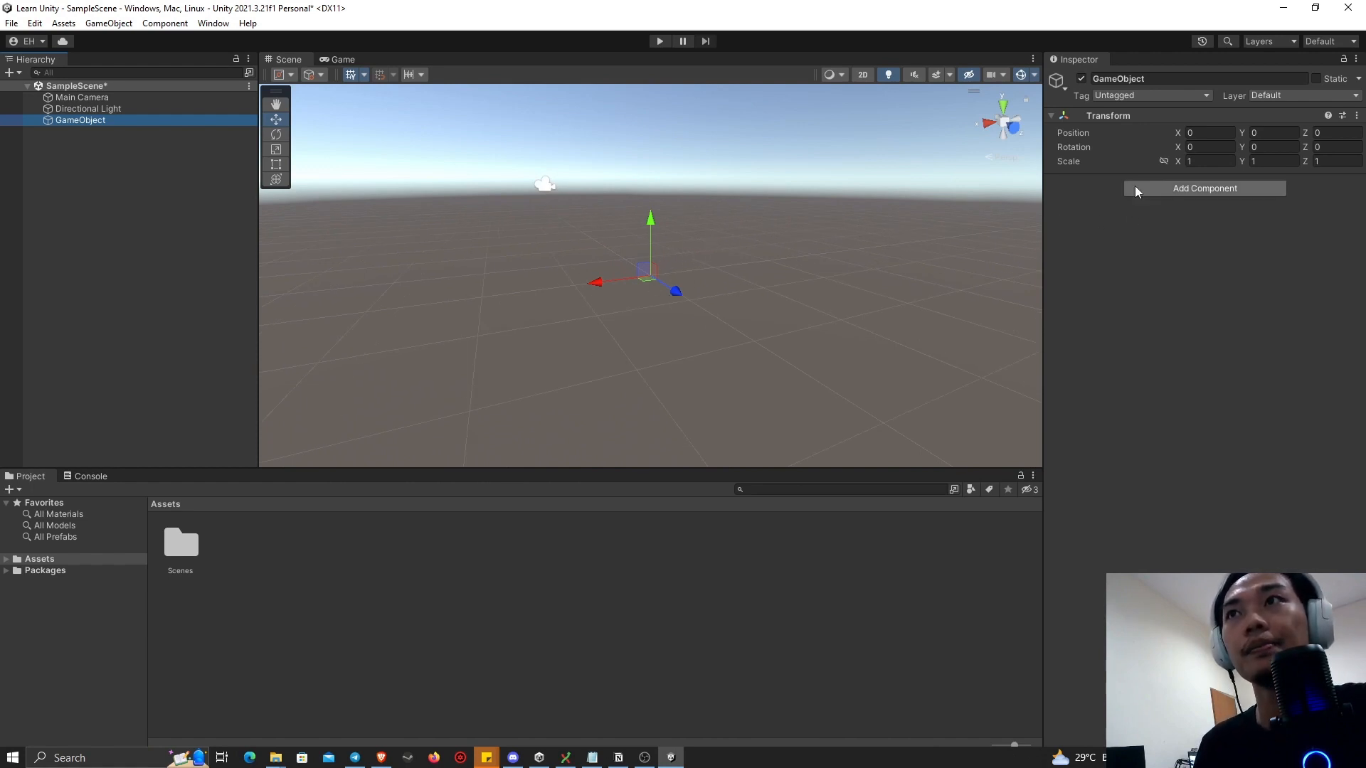
- Collapse the GameObject's Transform and add a Camera component to the object
{"action": "left_click", "coordinate": [1108, 118]}
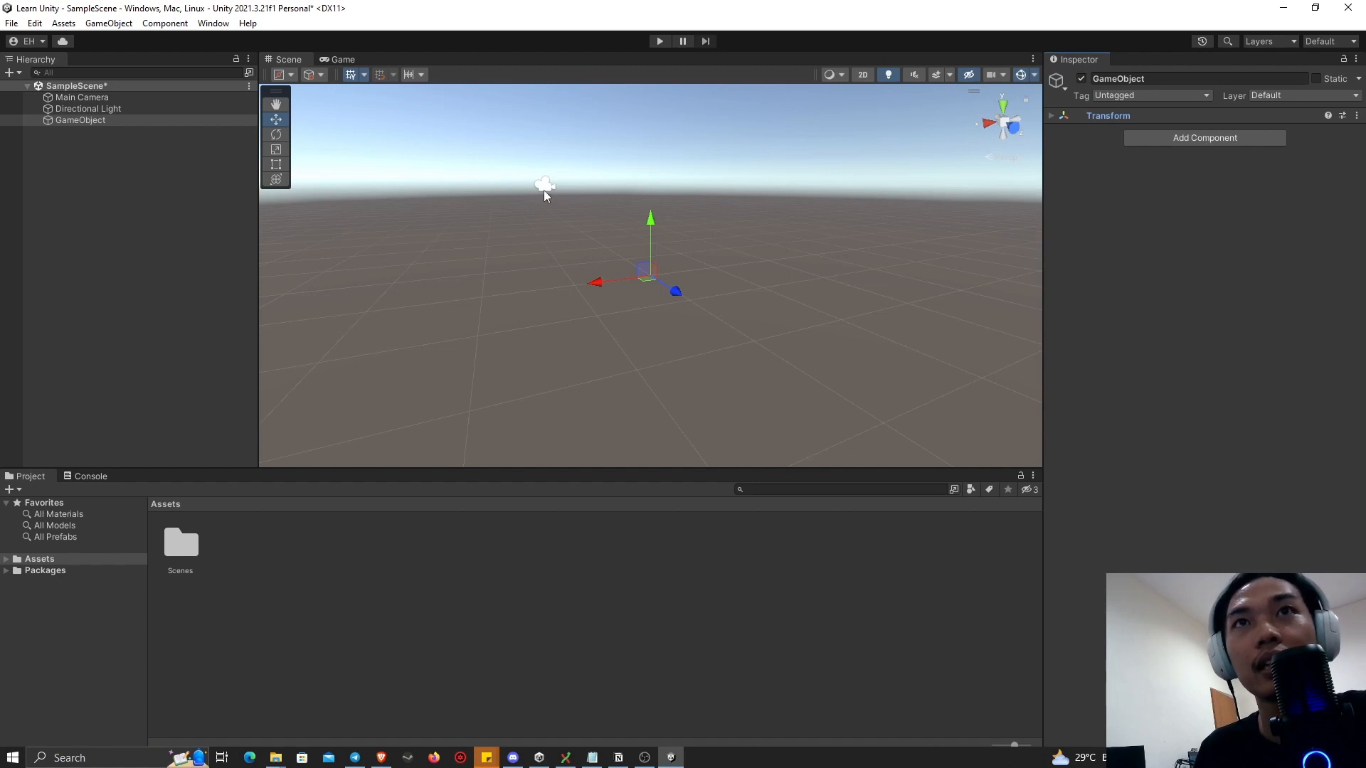
{"action": "left_click", "coordinate": [1134, 138]}
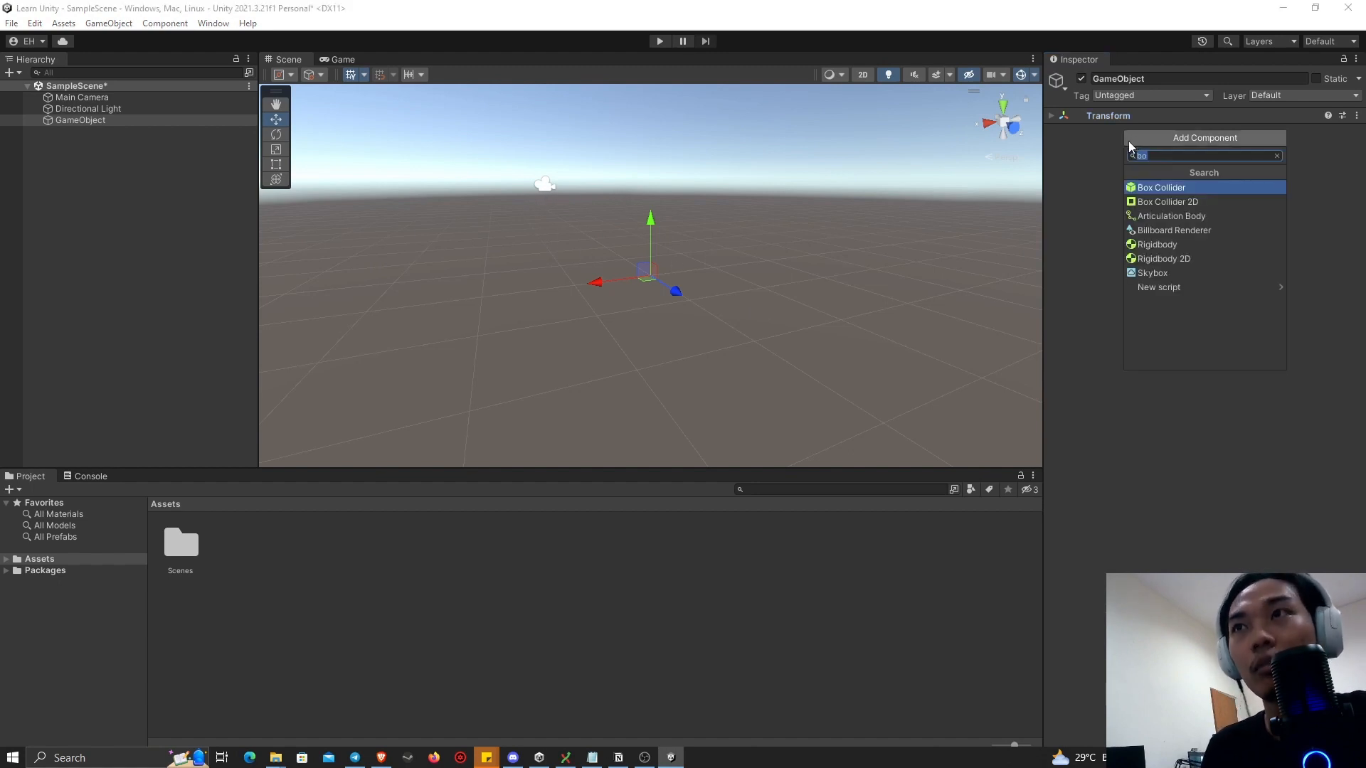
{"action": "type", "text": "ca"}
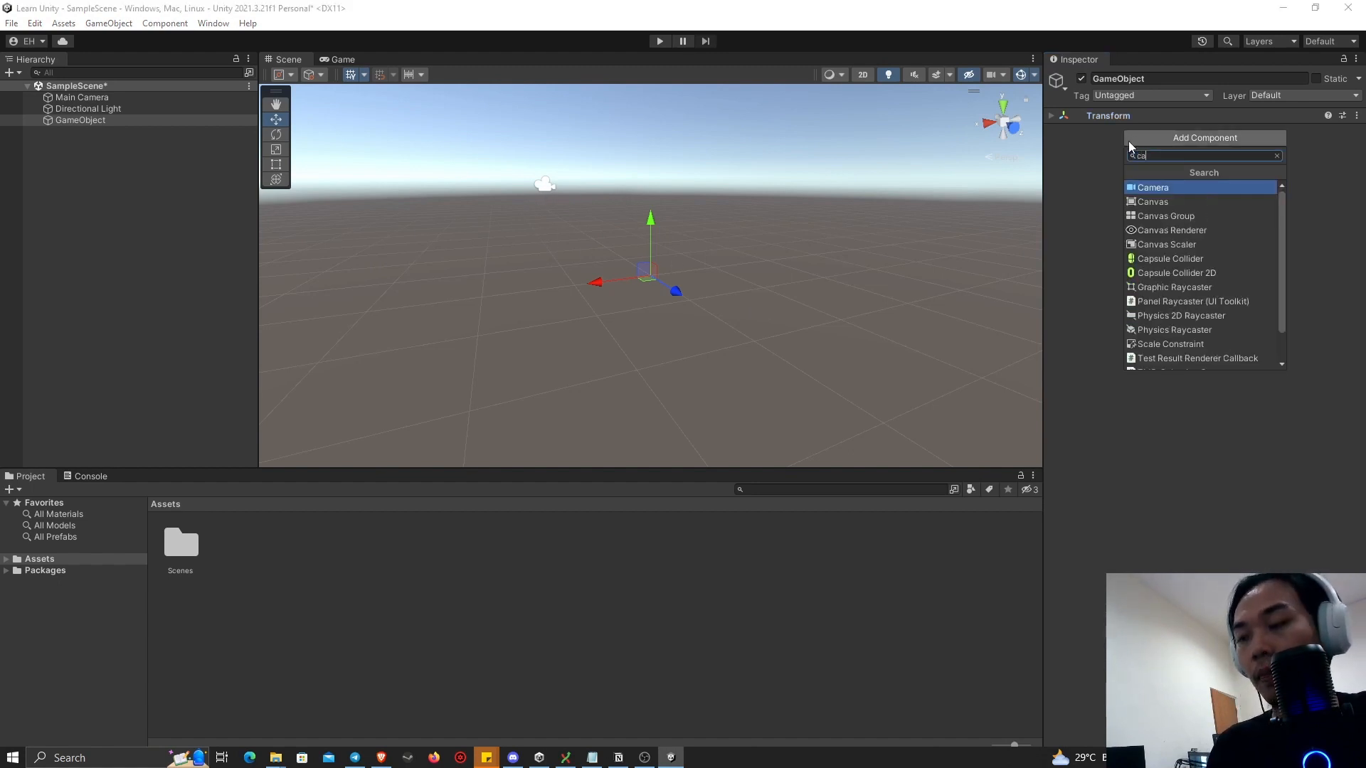
{"action": "key", "text": "Return"}
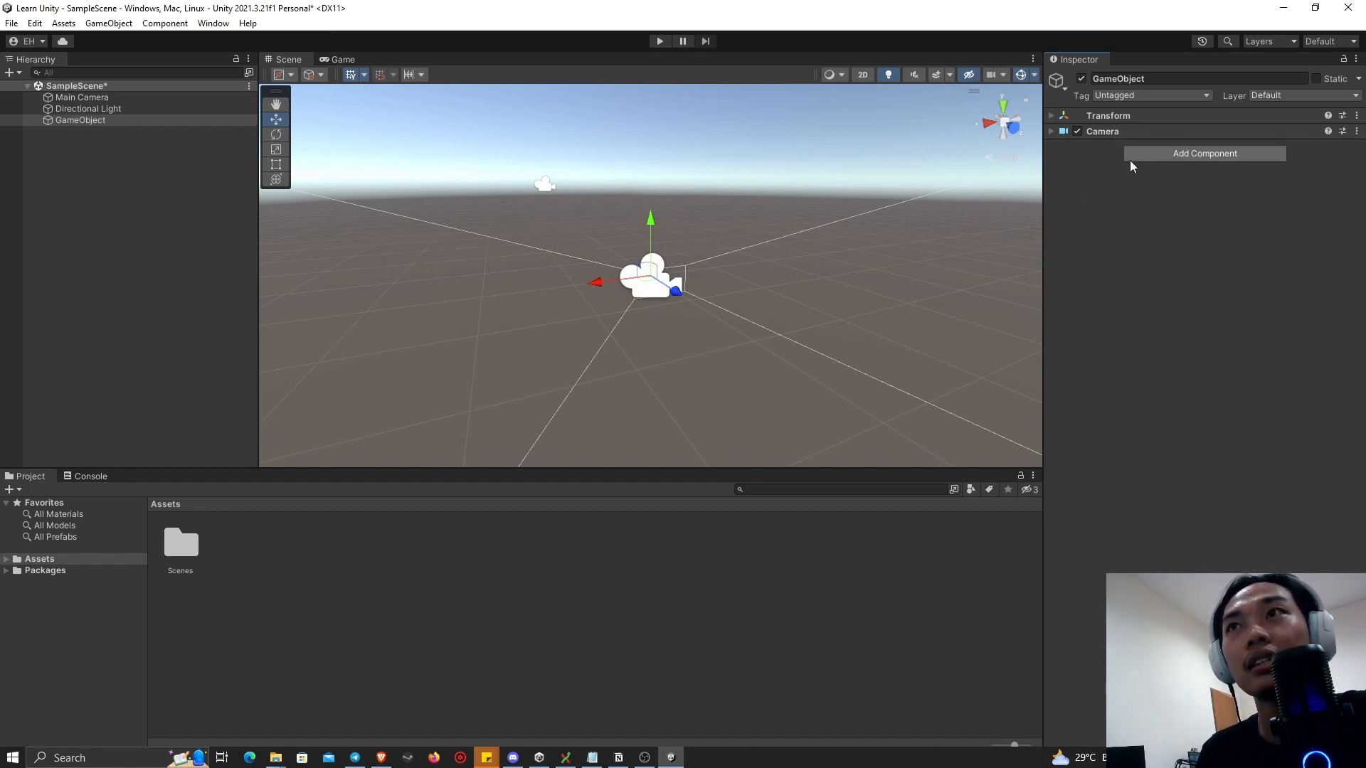
- Expand the GameObject's new Camera component to examine its properties, and collapse it again
{"action": "left_click", "coordinate": [1114, 132]}
{"action": "left_click", "coordinate": [1114, 133]}
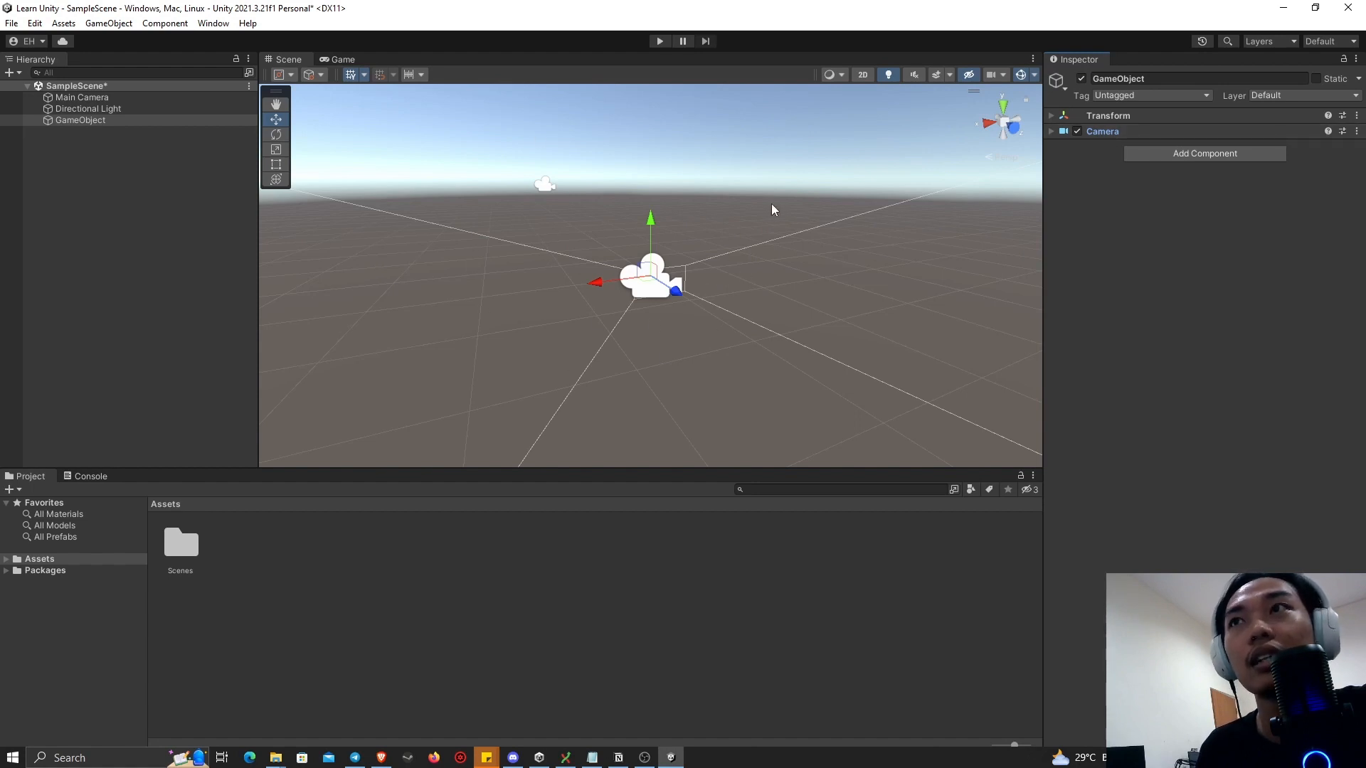
{"action": "left_click", "coordinate": [1116, 131]}
{"action": "left_click", "coordinate": [1116, 131]}
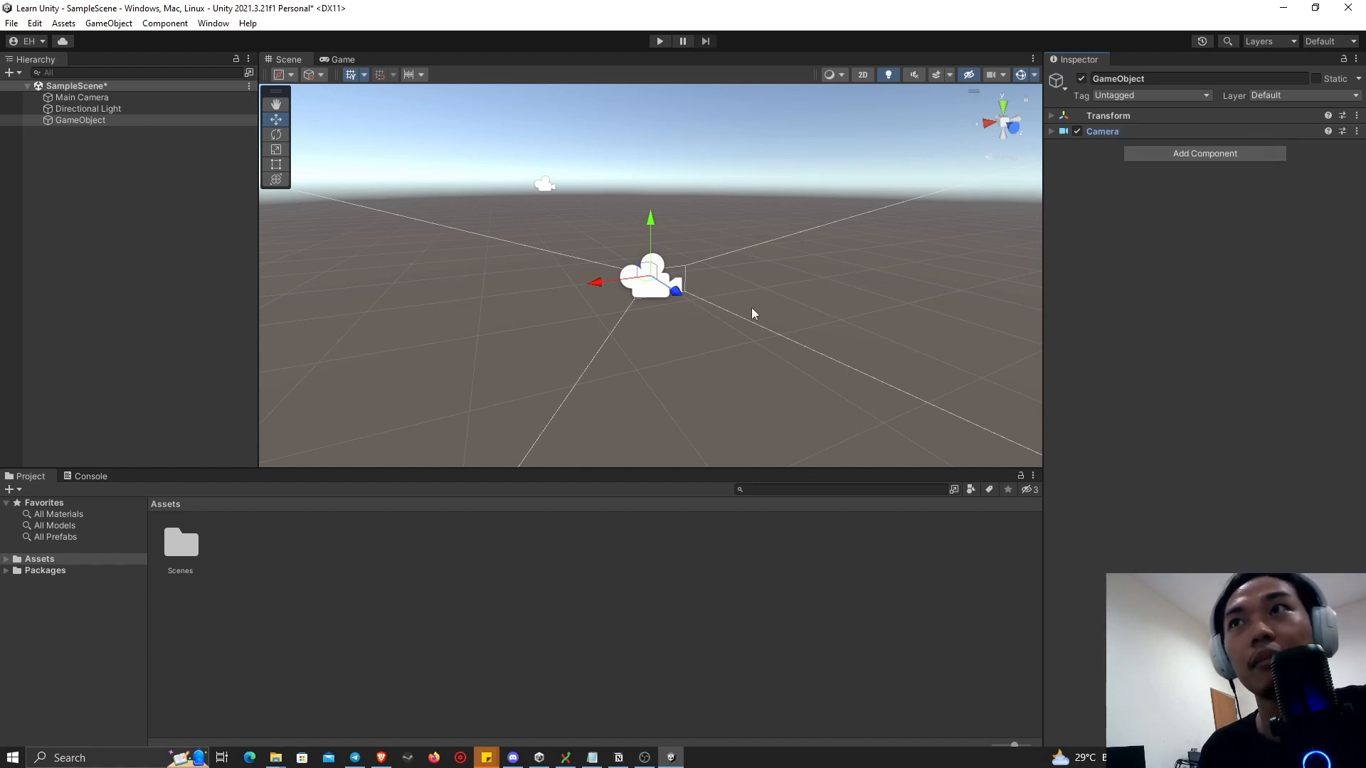
{"action": "left_click", "coordinate": [1112, 131]}
{"action": "left_click", "coordinate": [1113, 131]}
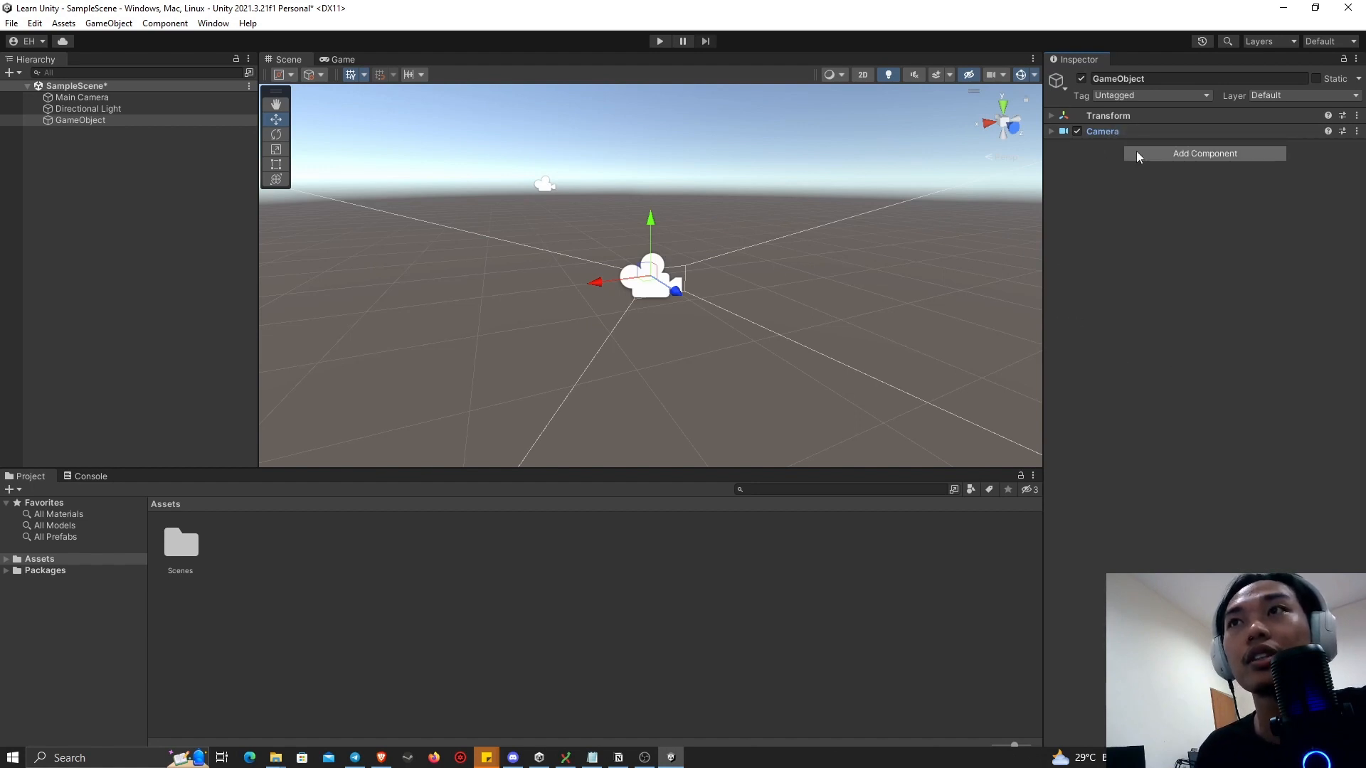
- Add an Audio Listener component to the GameObject that already has a Camera component
{"action": "left_click", "coordinate": [1137, 151]}
{"action": "type", "text": "a"}
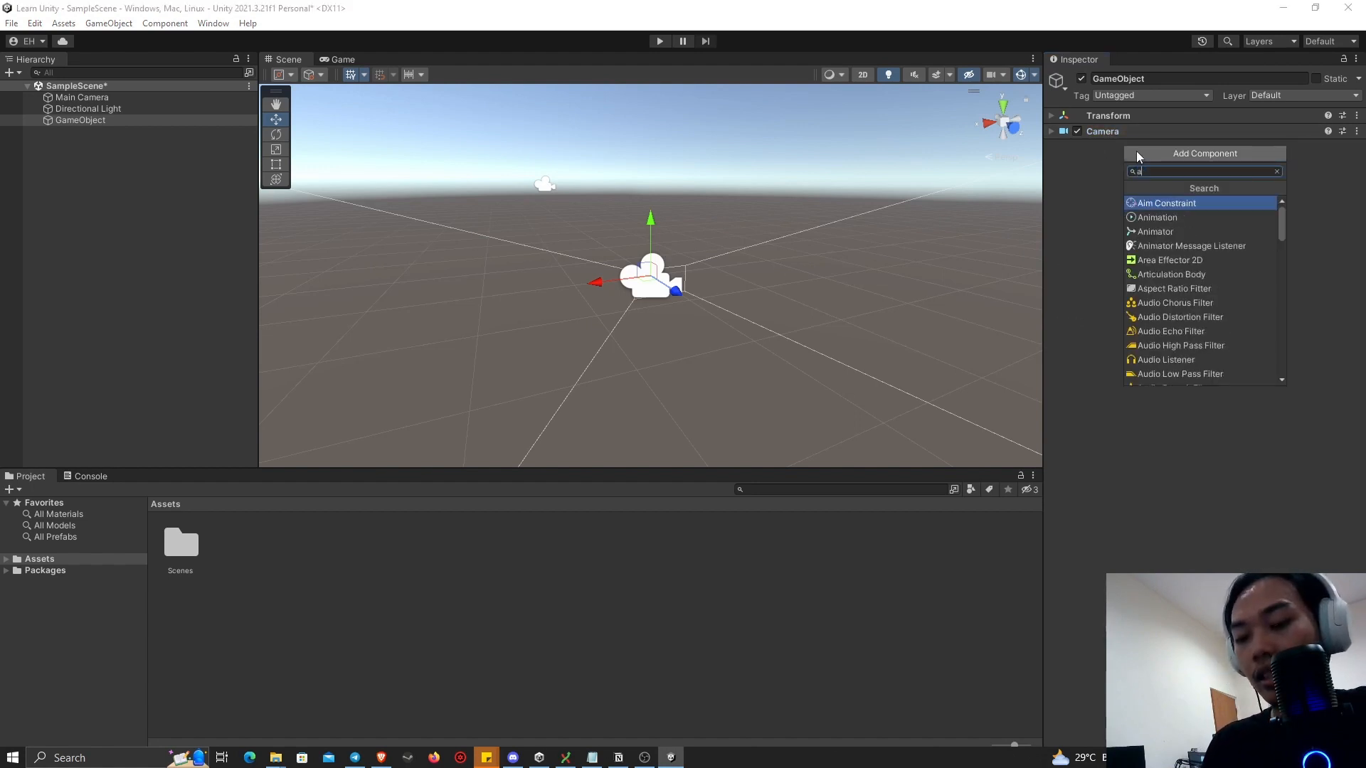
{"action": "type", "text": "udio"}
{"action": "key", "text": "Down"}
{"action": "key", "text": "Down"}
{"action": "key", "text": "Down"}
{"action": "key", "text": "Down"}
{"action": "key", "text": "Return"}
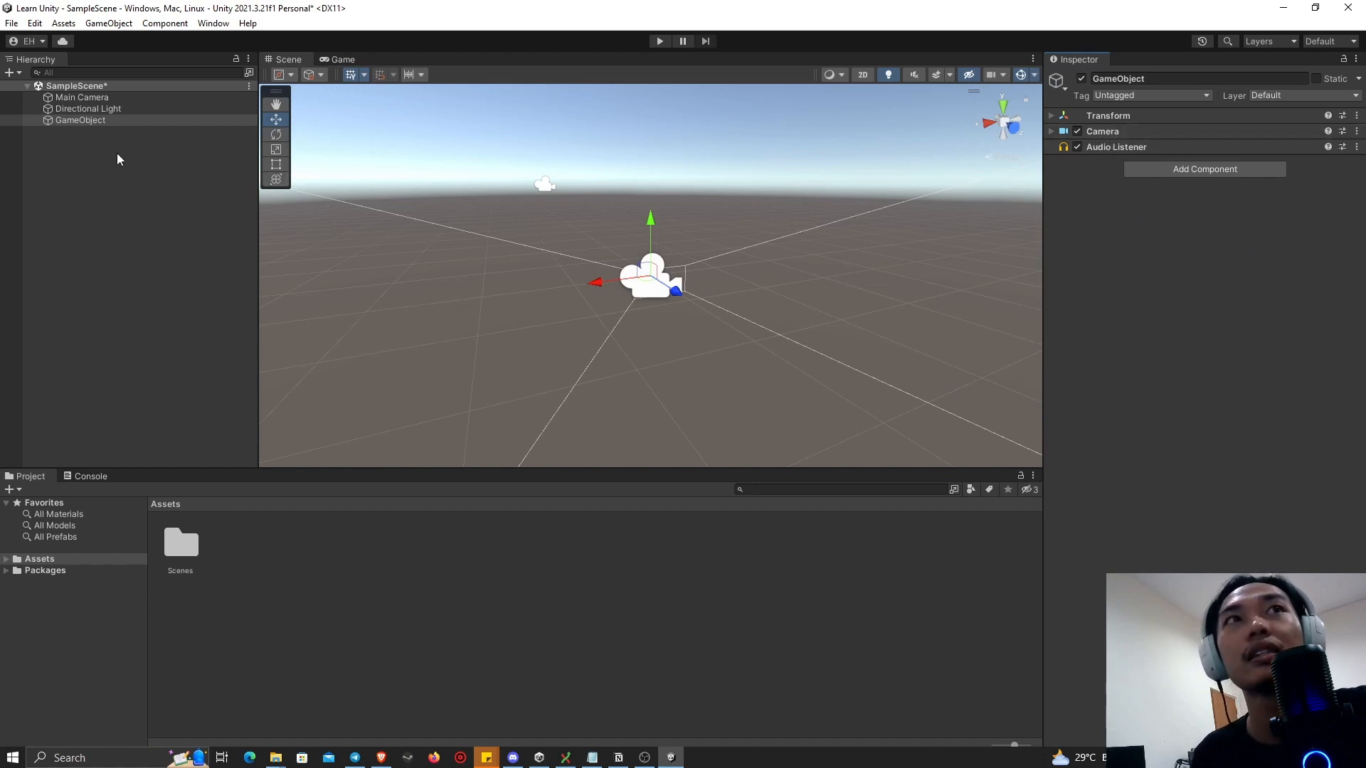
- Compare the components of Main Camera with those of the GameObject, and delete the GameObject from the scene
{"action": "left_click", "coordinate": [107, 97]}
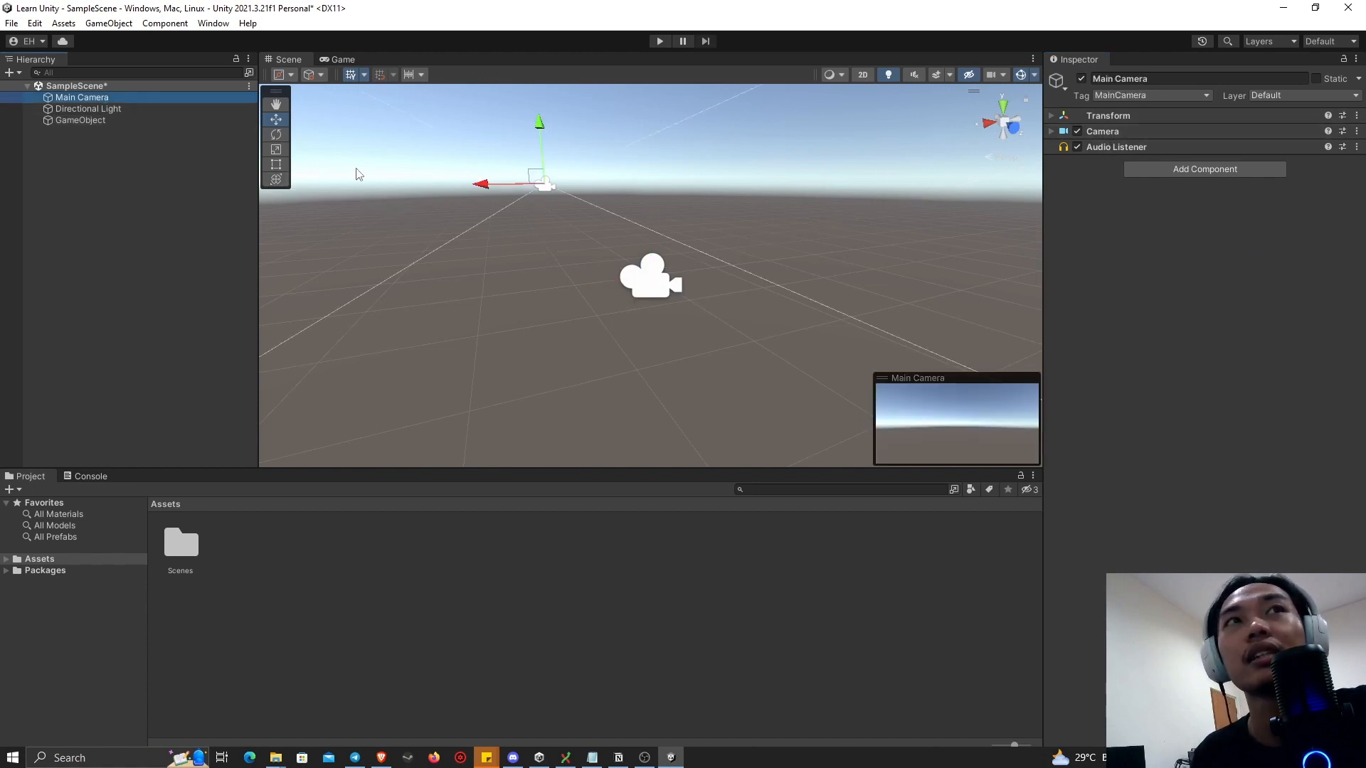
{"action": "left_click", "coordinate": [177, 119]}
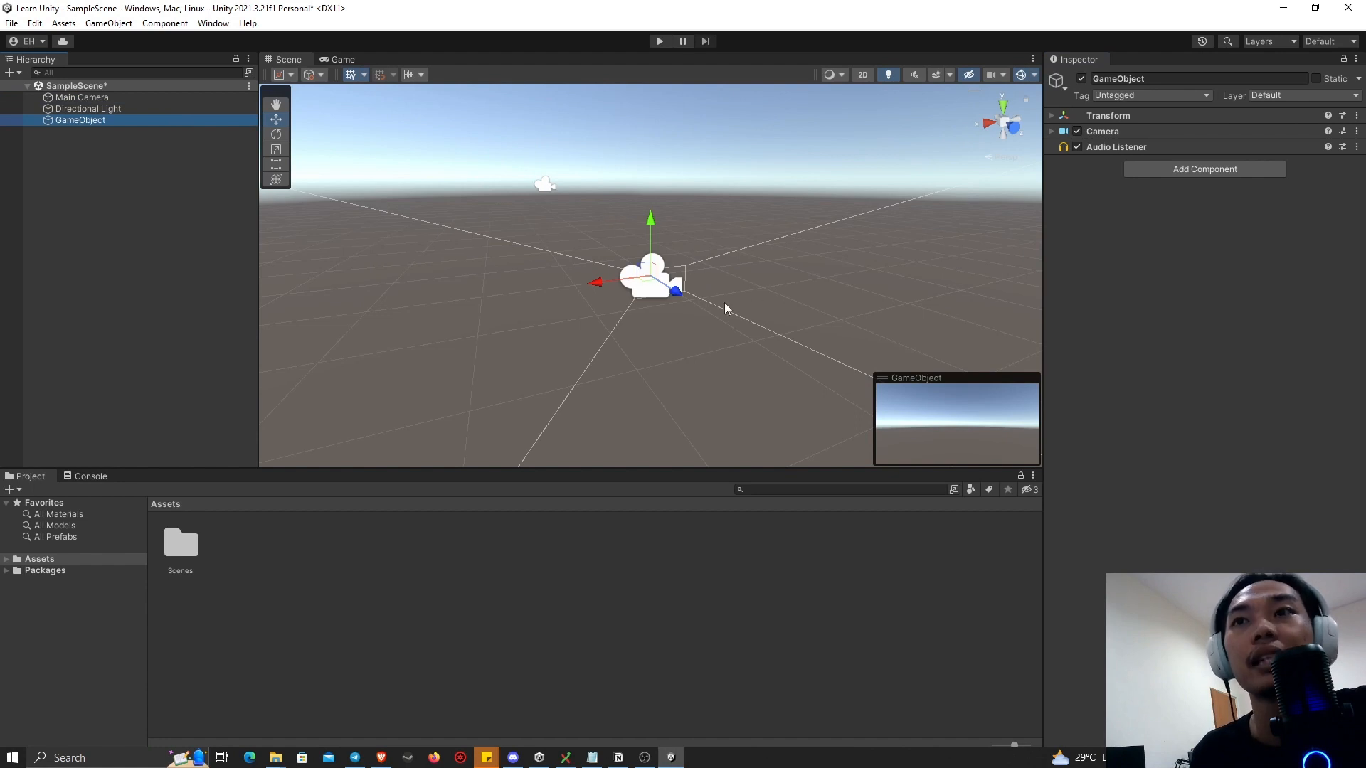
{"action": "scroll", "coordinate": [516, 278], "scroll_direction": "down", "scroll_amount": 1}
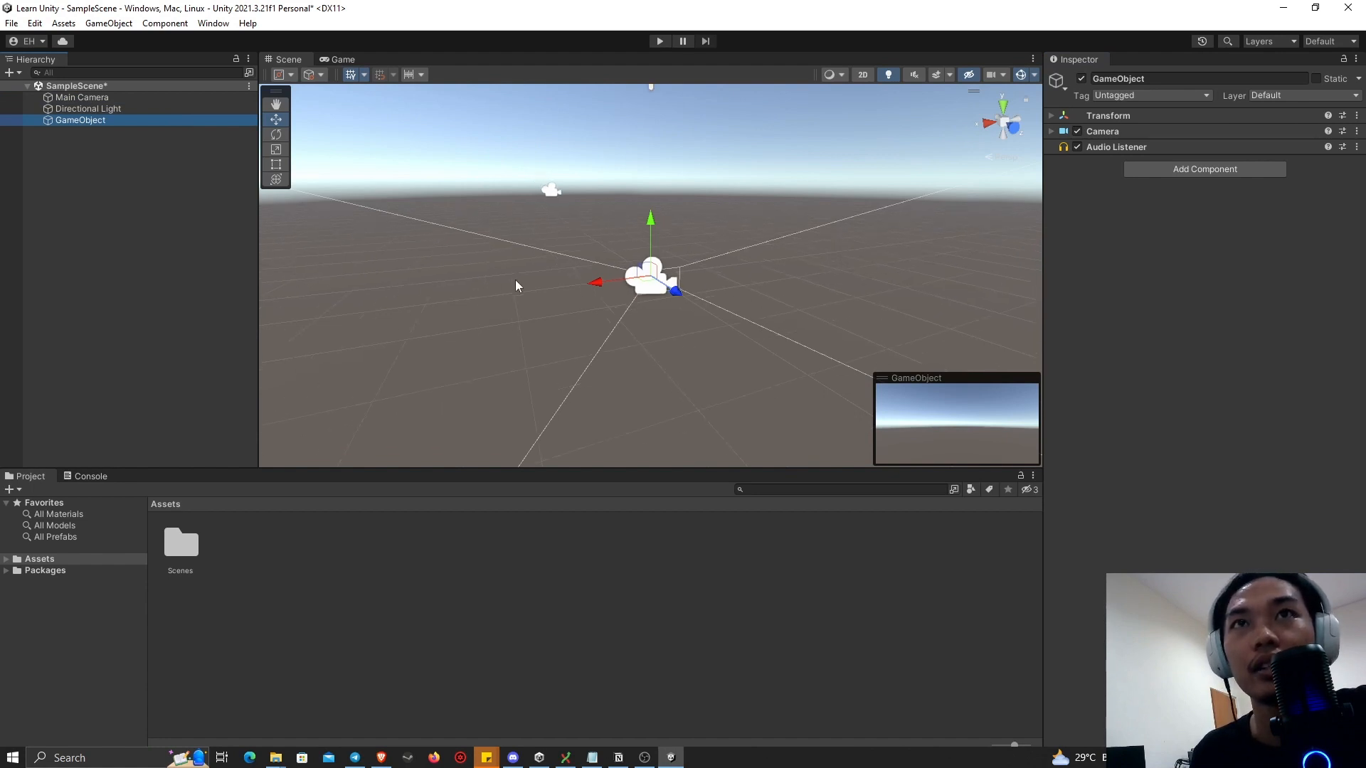
{"action": "left_click", "coordinate": [108, 98]}
{"action": "left_click", "coordinate": [110, 117]}
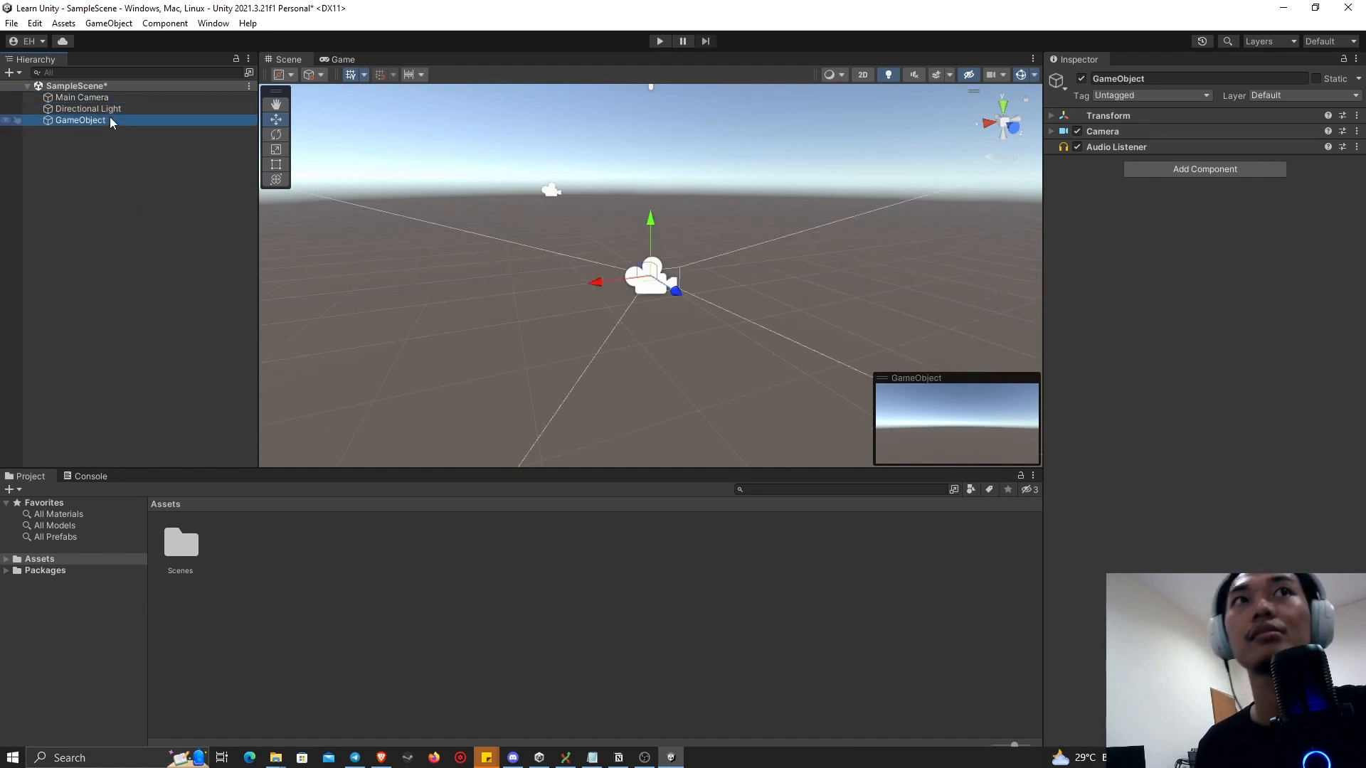
{"action": "key", "text": "Delete"}
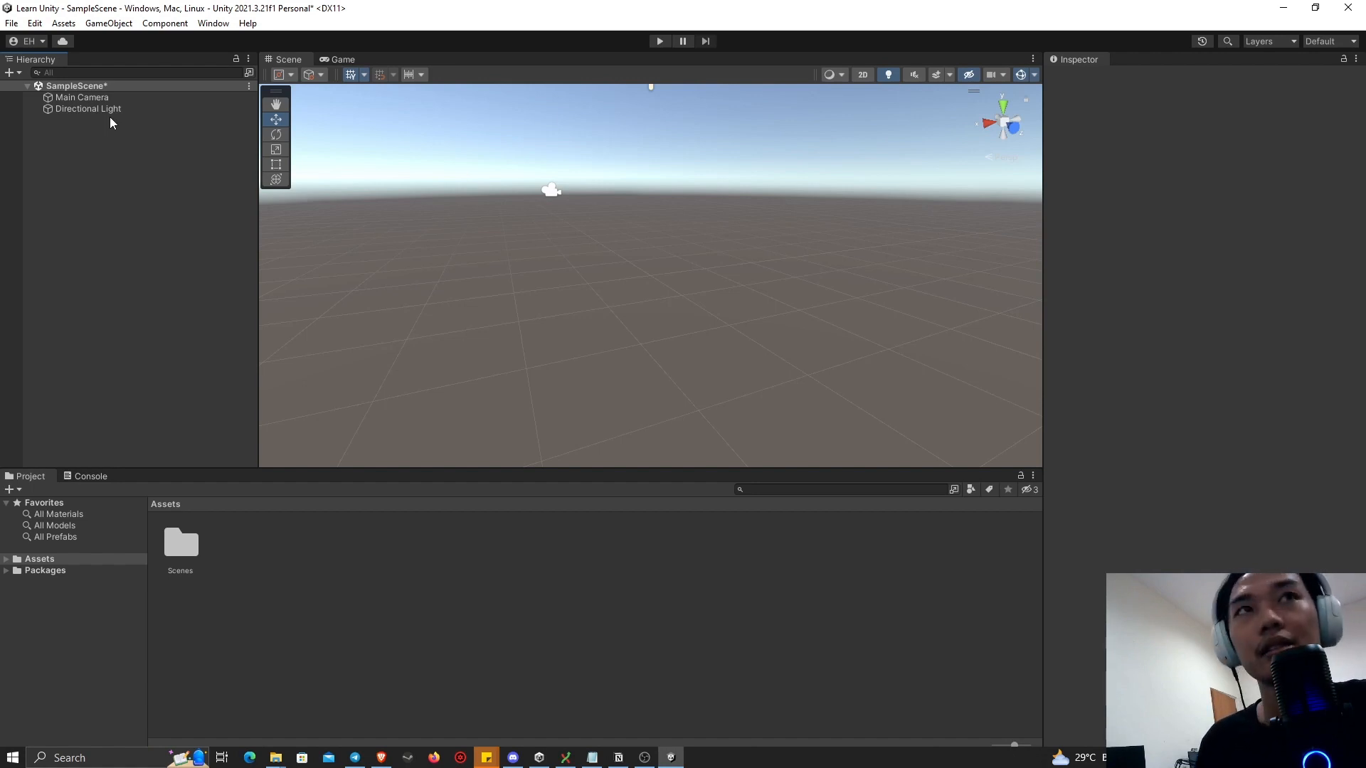
- Check the components of Directional Light, and create and select an empty object with the default name in SampleScene
{"action": "left_click", "coordinate": [111, 112]}
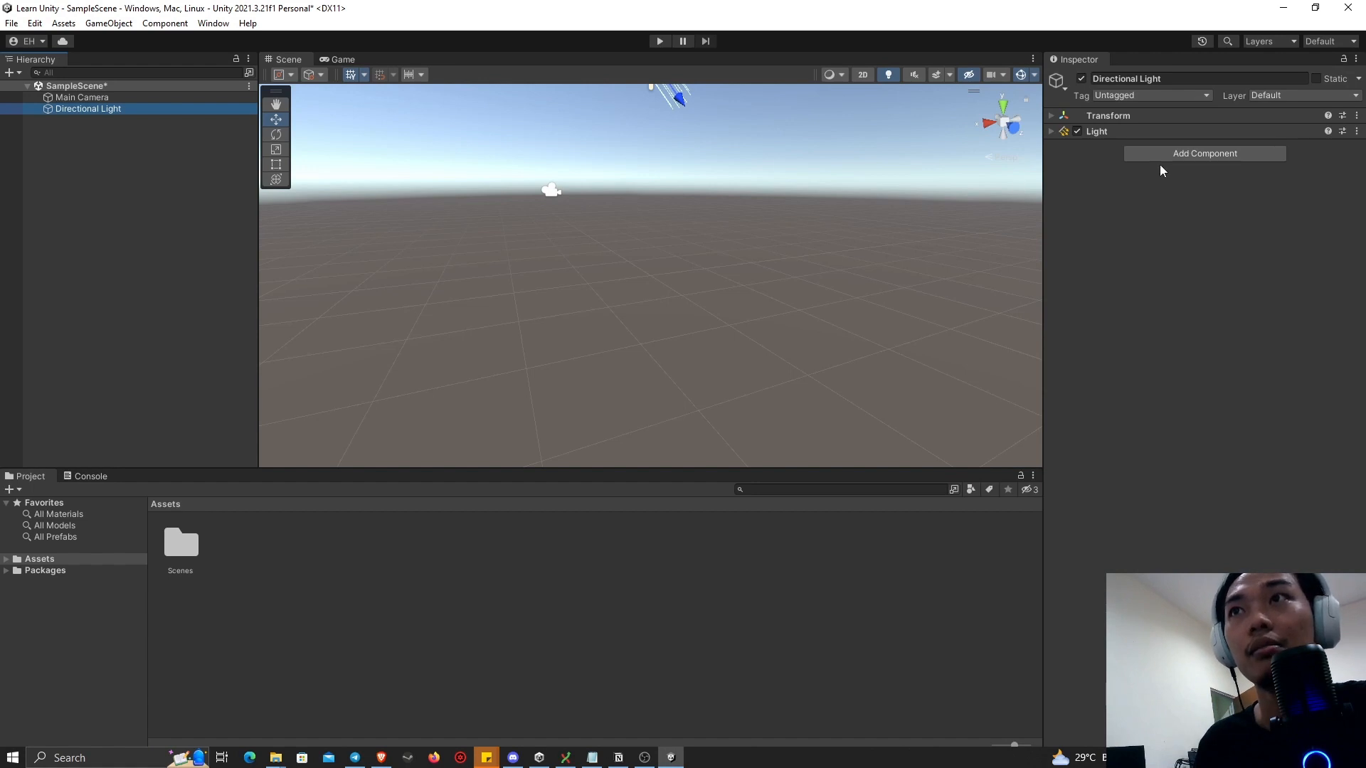
{"action": "left_click", "coordinate": [112, 177]}
{"action": "right_click", "coordinate": [114, 165]}
{"action": "left_click", "coordinate": [183, 332]}
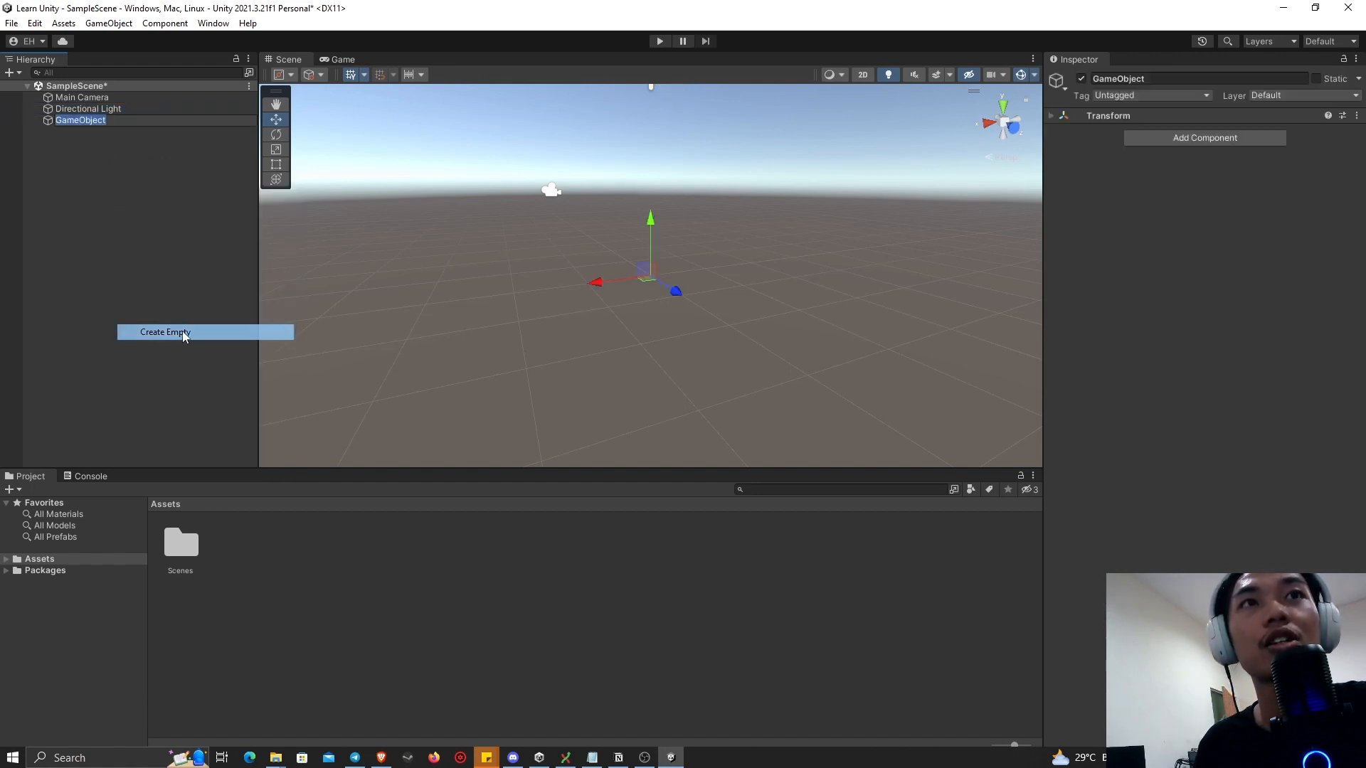
{"action": "left_click", "coordinate": [129, 145]}
{"action": "left_click", "coordinate": [126, 123]}
- Add a Light component to the empty GameObject, expand it to examine its properties, and collapse it again
{"action": "left_click", "coordinate": [1175, 136]}
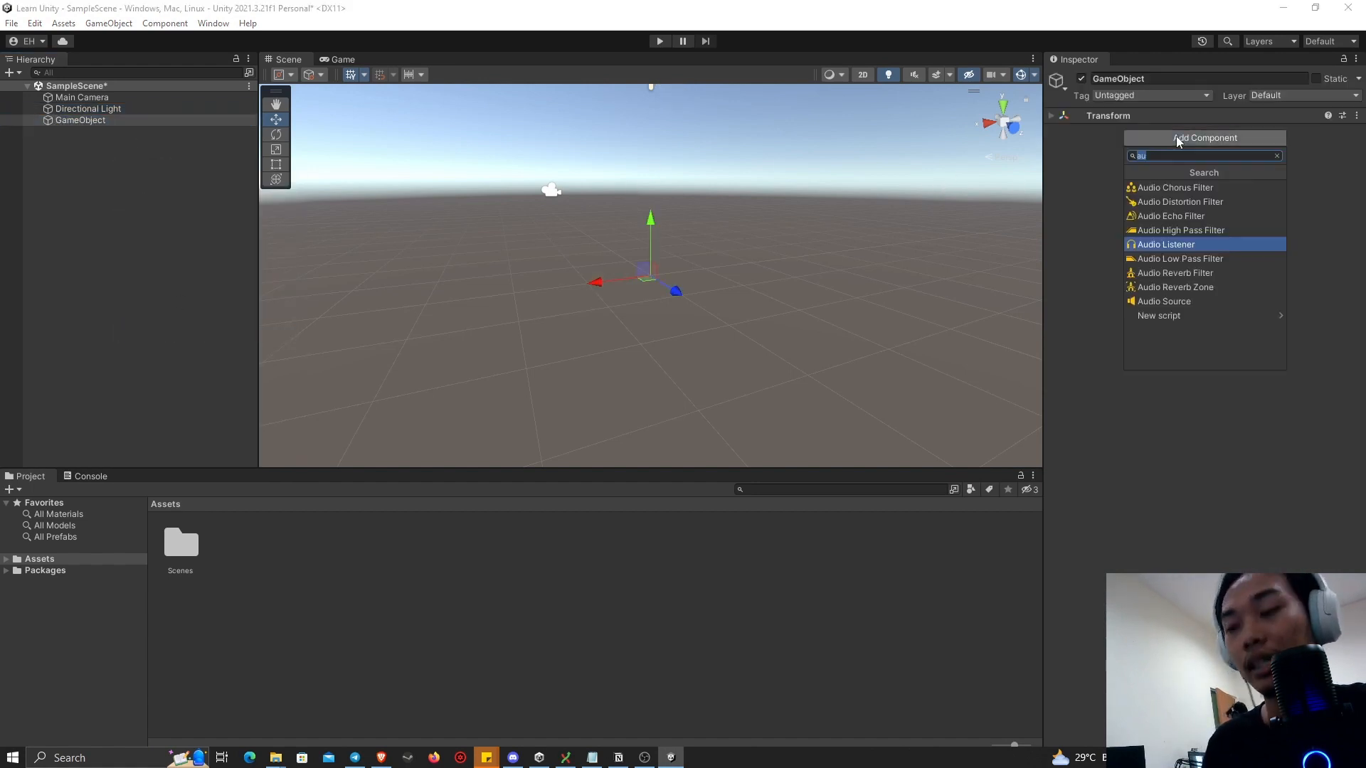
{"action": "type", "text": "light"}
{"action": "key", "text": "Return"}
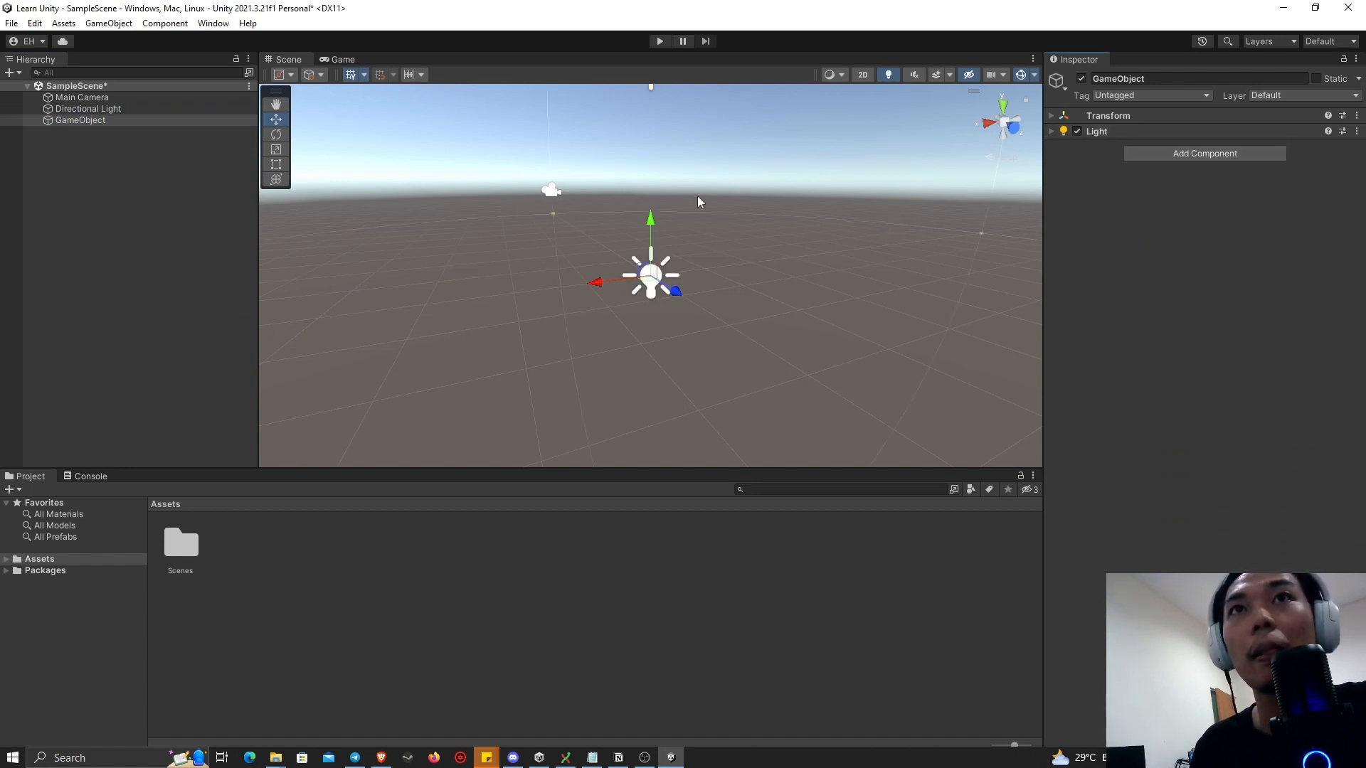
{"action": "left_click", "coordinate": [1117, 134]}
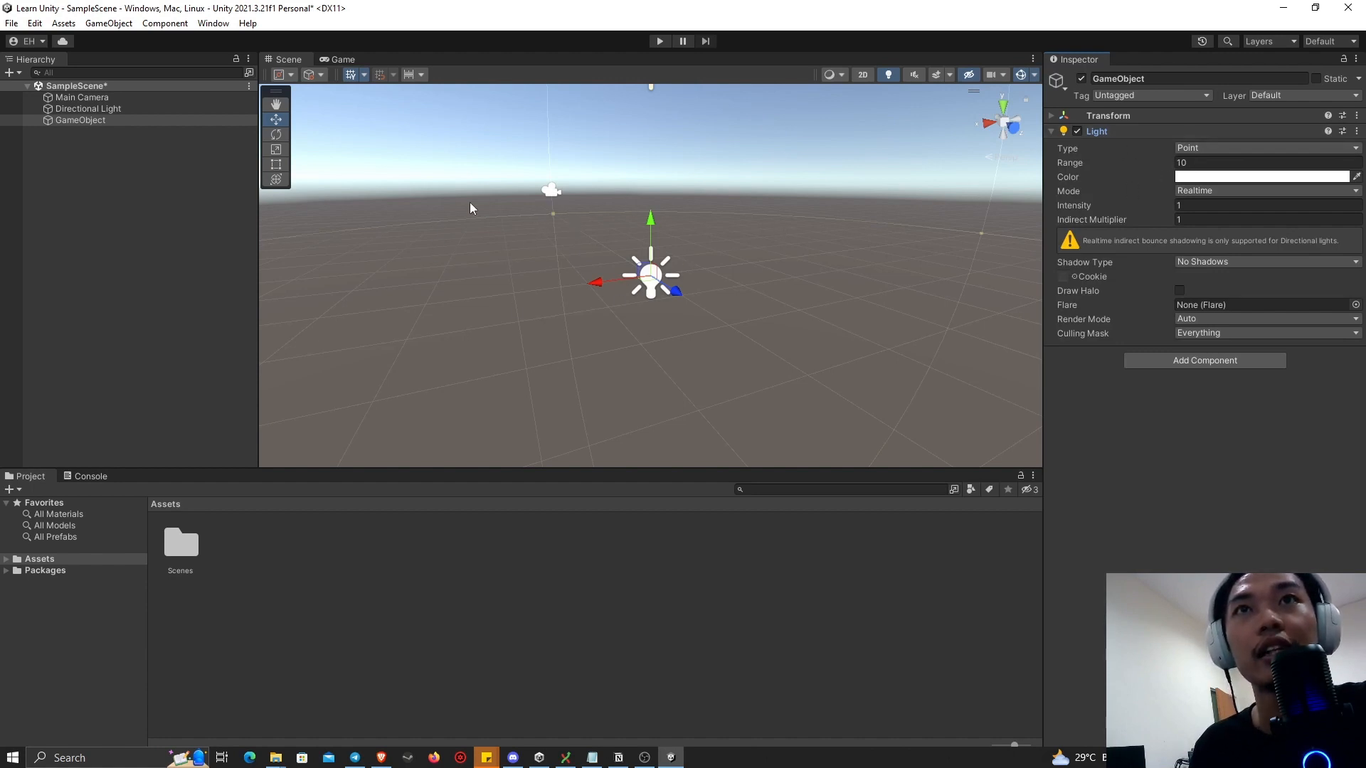
{"action": "left_click", "coordinate": [1094, 132]}
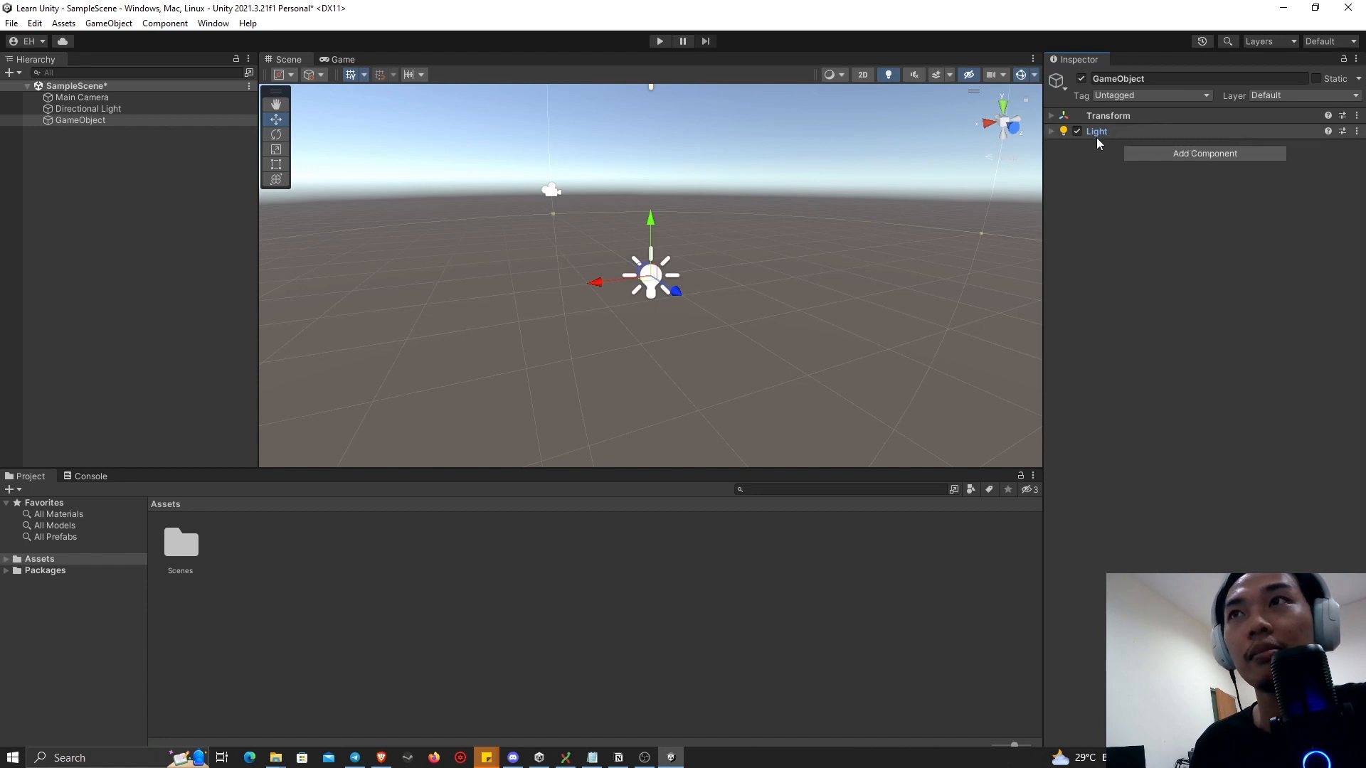
- Add a Camera component to the same GameObject alongside its Light component
{"action": "left_click", "coordinate": [1138, 153]}
{"action": "type", "text": "lig"}
{"action": "type", "text": "ca"}
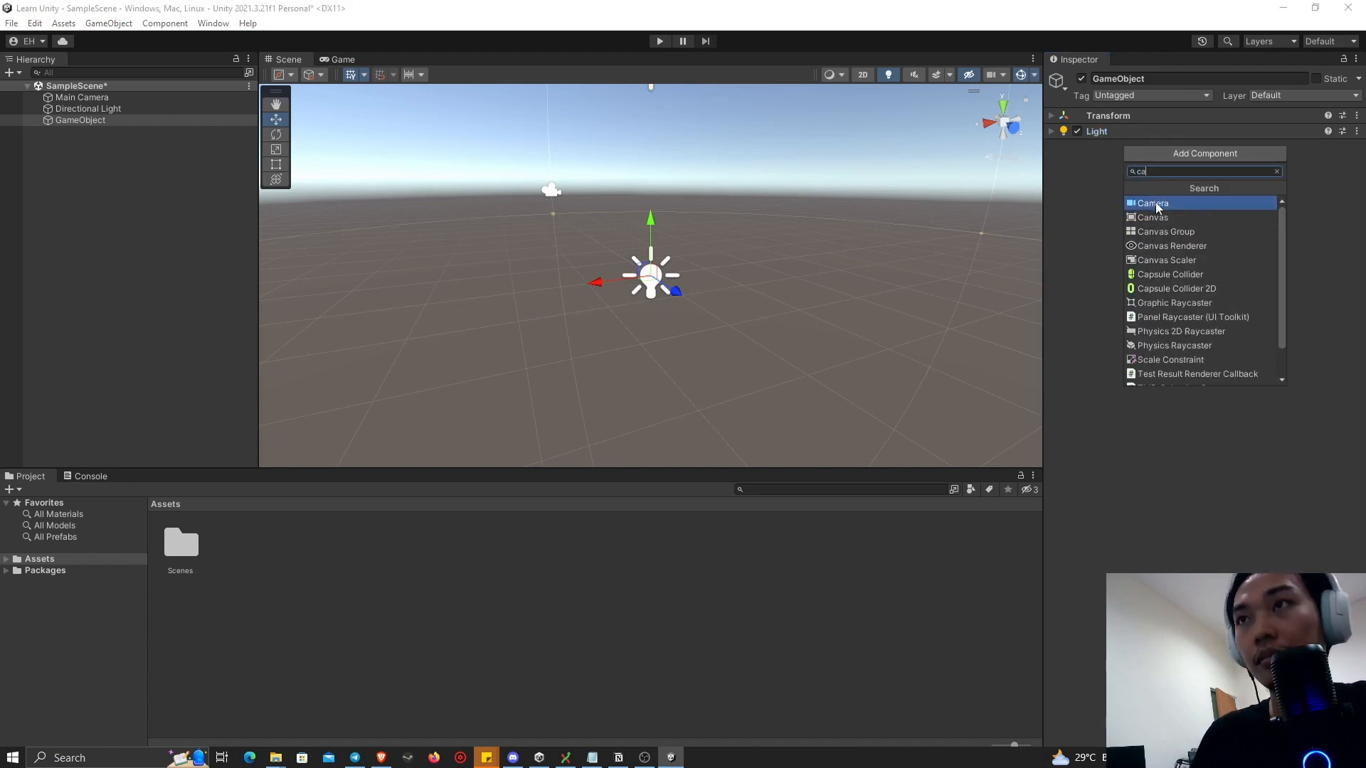
{"action": "key", "text": "Return"}
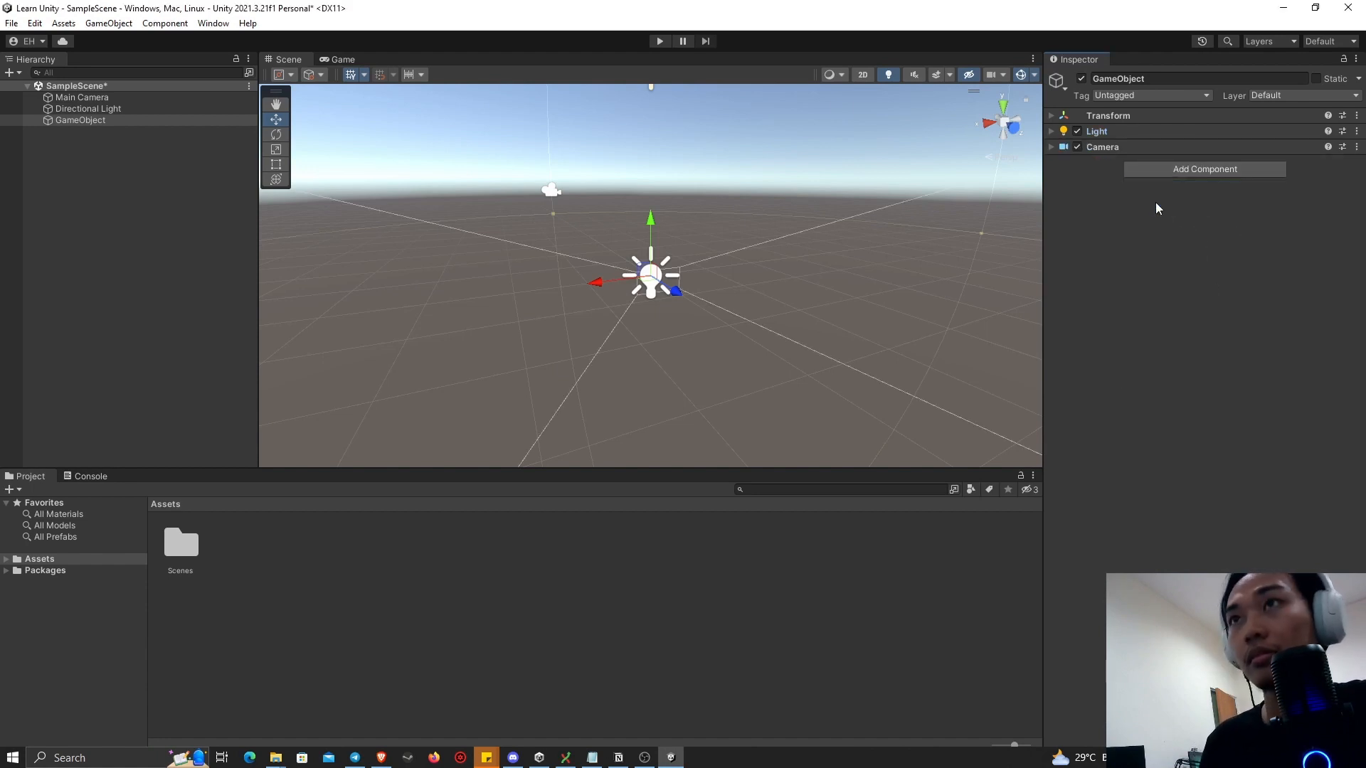
- Expand and collapse the GameObject's Light and Camera components in turn to examine their properties
{"action": "left_click", "coordinate": [1100, 133]}
{"action": "left_click", "coordinate": [1099, 132]}
{"action": "left_click", "coordinate": [1094, 147]}
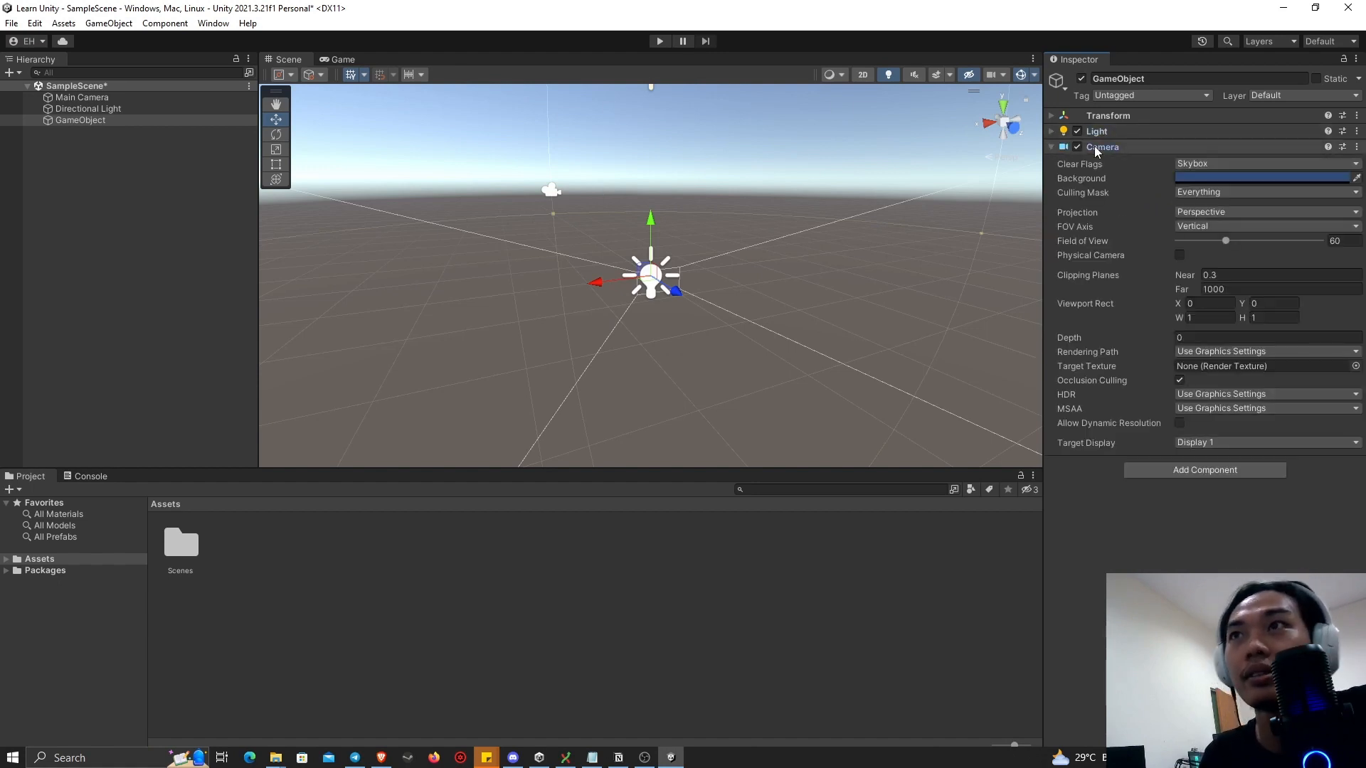
{"action": "left_click", "coordinate": [1094, 146]}
{"action": "left_click", "coordinate": [1101, 133]}
{"action": "left_click", "coordinate": [1101, 133]}
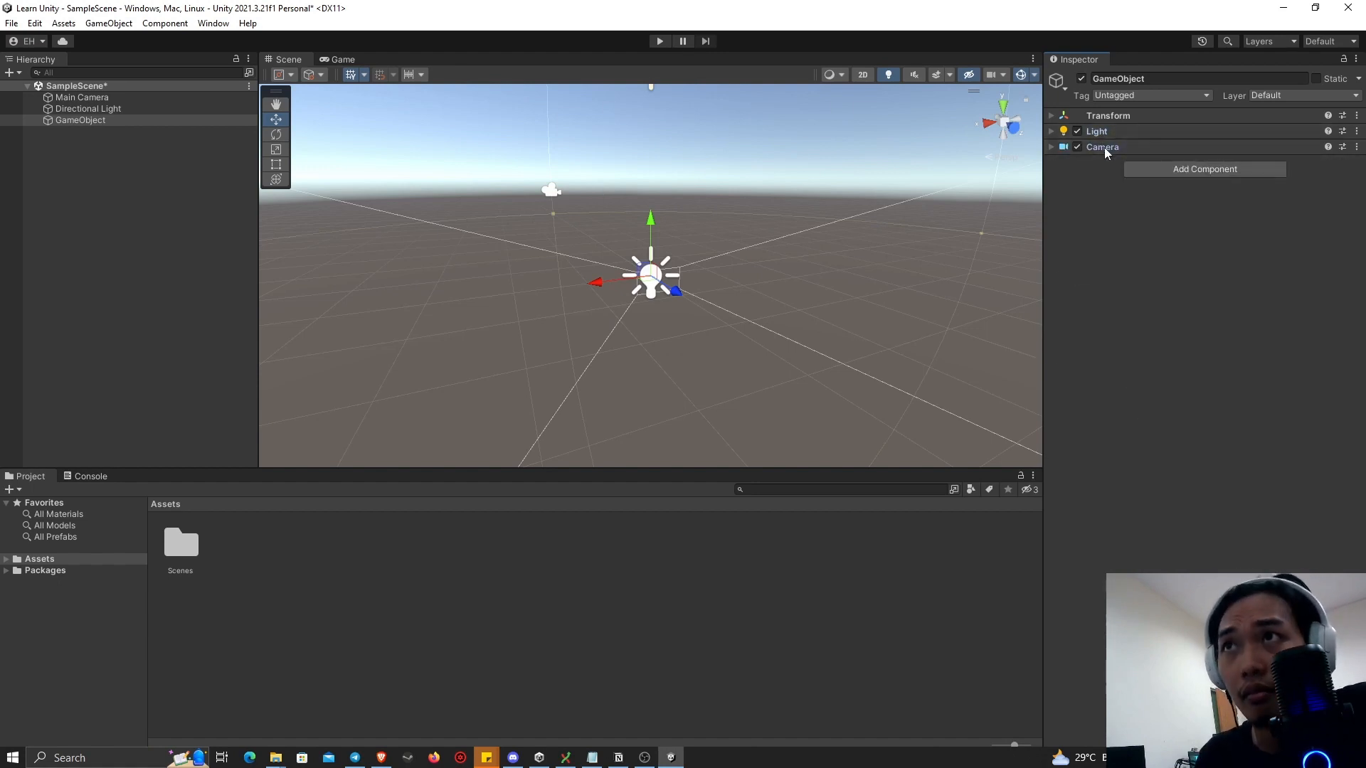
{"action": "left_click", "coordinate": [1117, 148]}
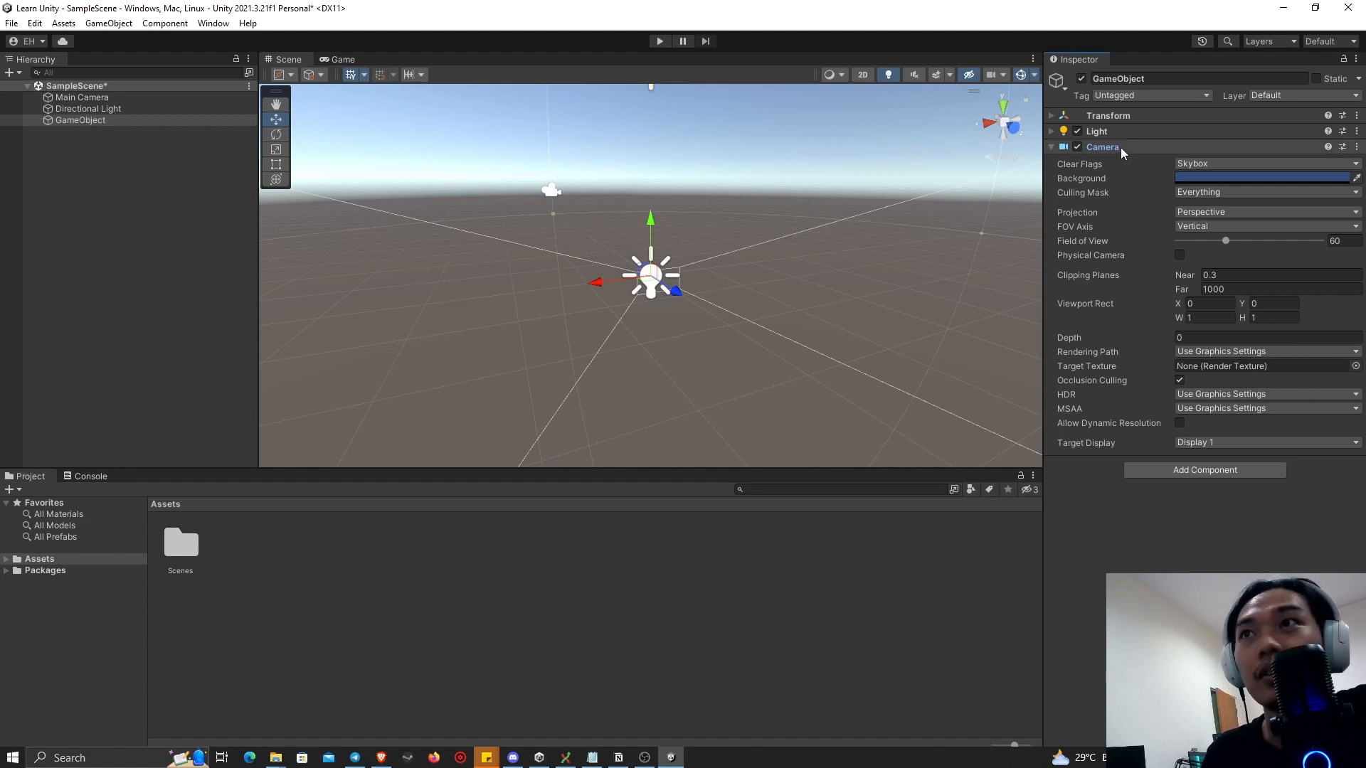
{"action": "left_click", "coordinate": [1120, 147]}
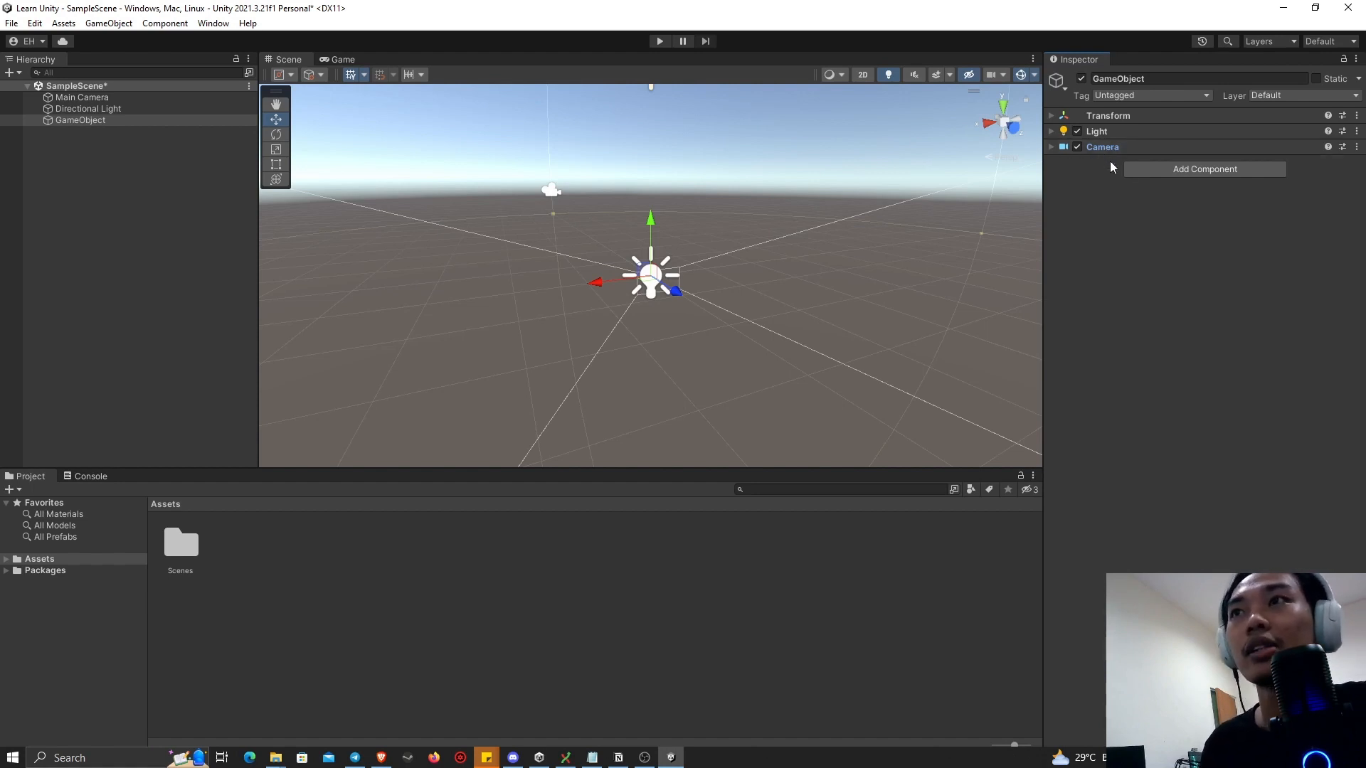
- Browse the full list of component categories available for the GameObject without adding any, and recheck its Camera component
{"action": "left_click", "coordinate": [1138, 166]}
{"action": "left_click", "coordinate": [1277, 188]}
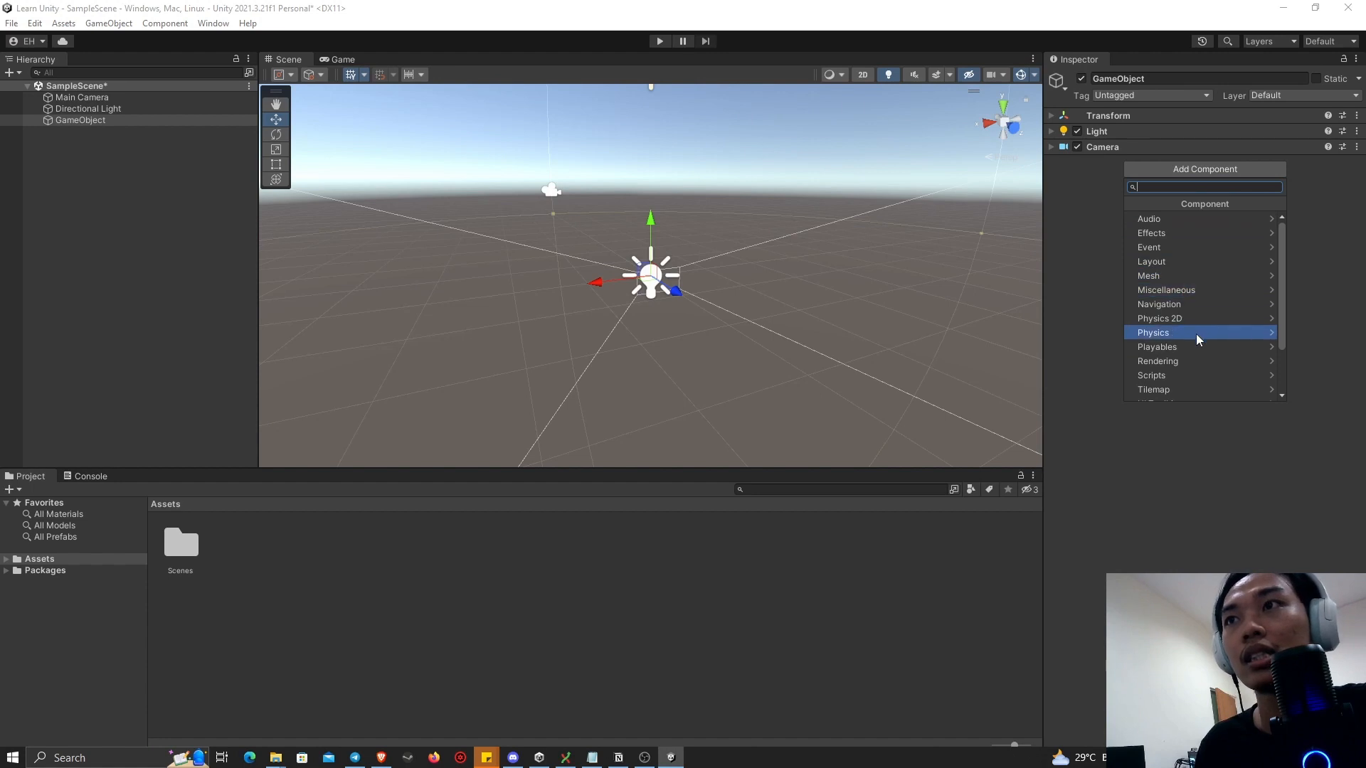
{"action": "scroll", "coordinate": [1181, 356], "scroll_direction": "down", "scroll_amount": 3}
{"action": "scroll", "coordinate": [1174, 320], "scroll_direction": "up", "scroll_amount": 3}
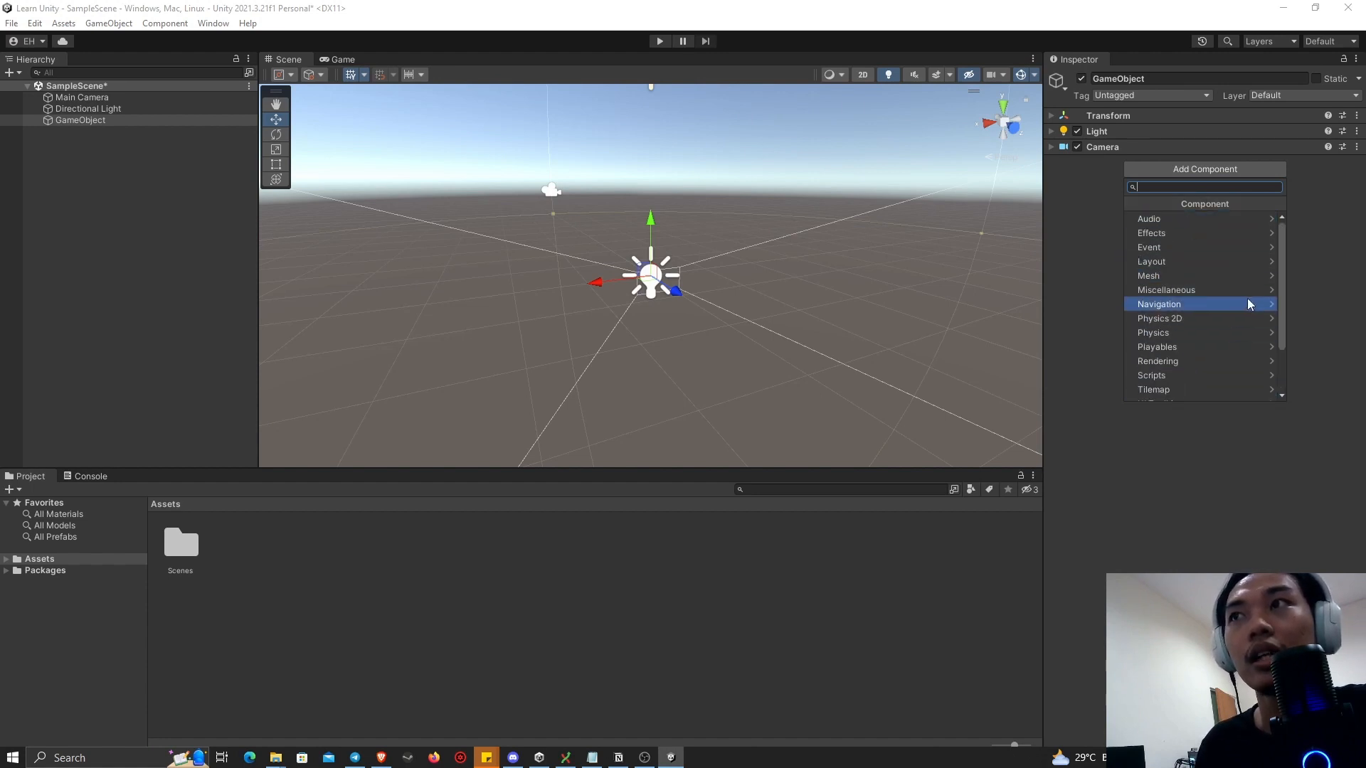
{"action": "left_click", "coordinate": [1092, 225]}
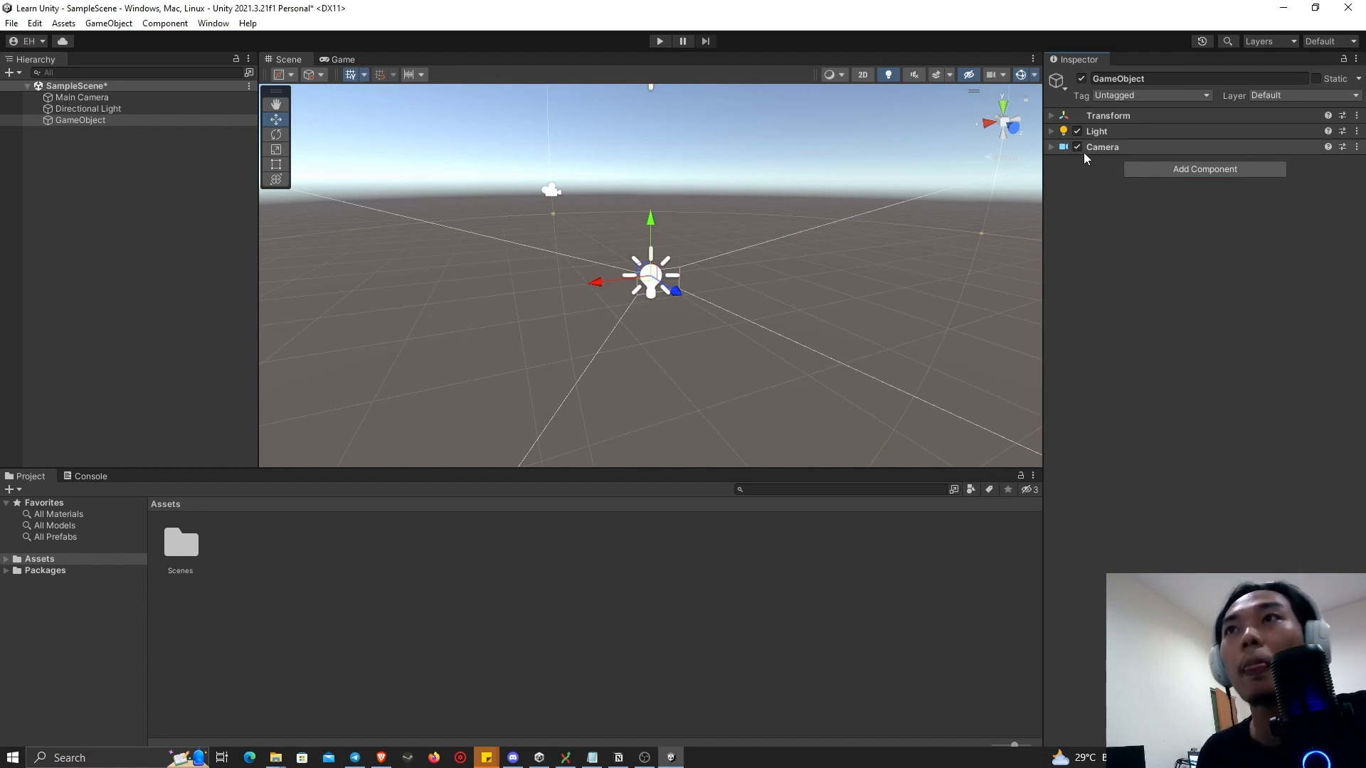
{"action": "left_click", "coordinate": [1102, 148]}
{"action": "left_click", "coordinate": [1101, 149]}
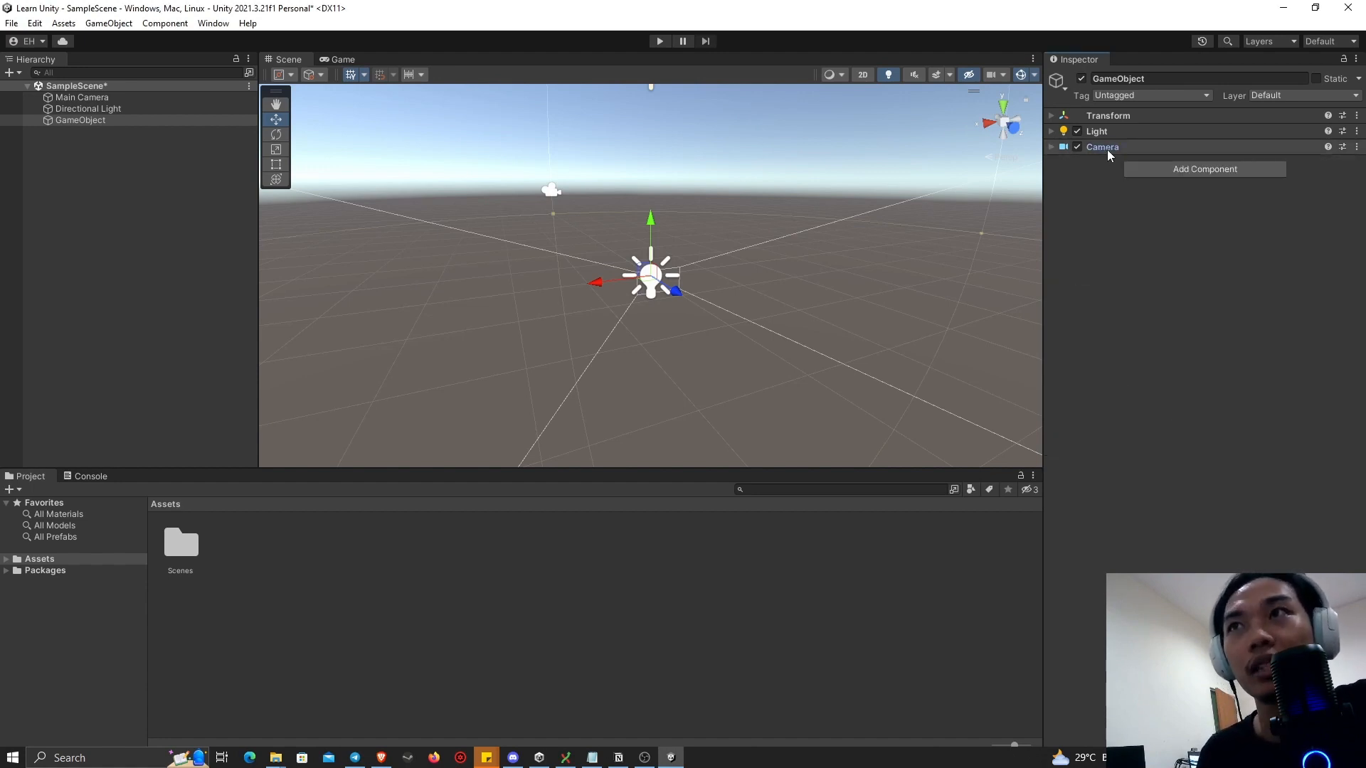
- Examine the components offered in the Audio, Effects and Event categories for the GameObject without adding any
{"action": "left_click", "coordinate": [1140, 168]}
{"action": "left_click", "coordinate": [1182, 221]}
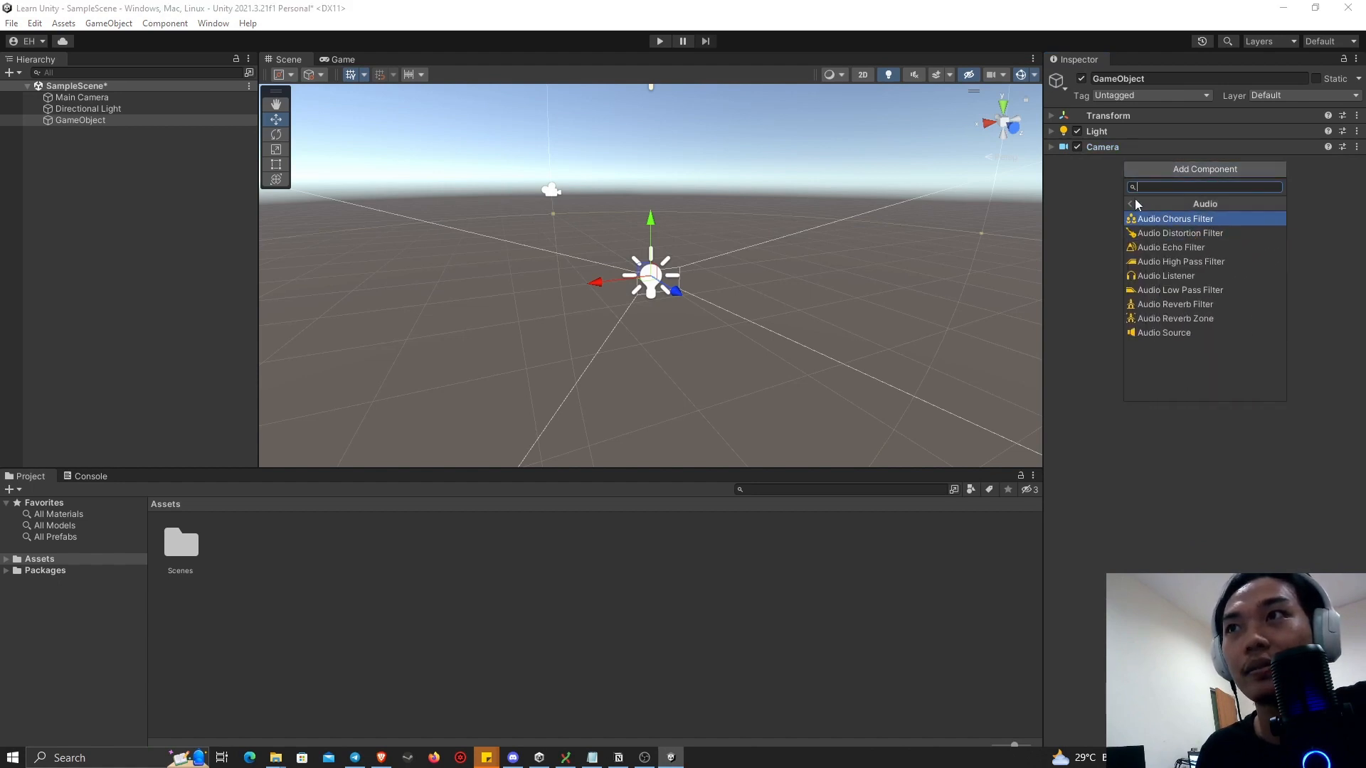
{"action": "left_click", "coordinate": [1132, 200]}
{"action": "left_click", "coordinate": [1168, 234]}
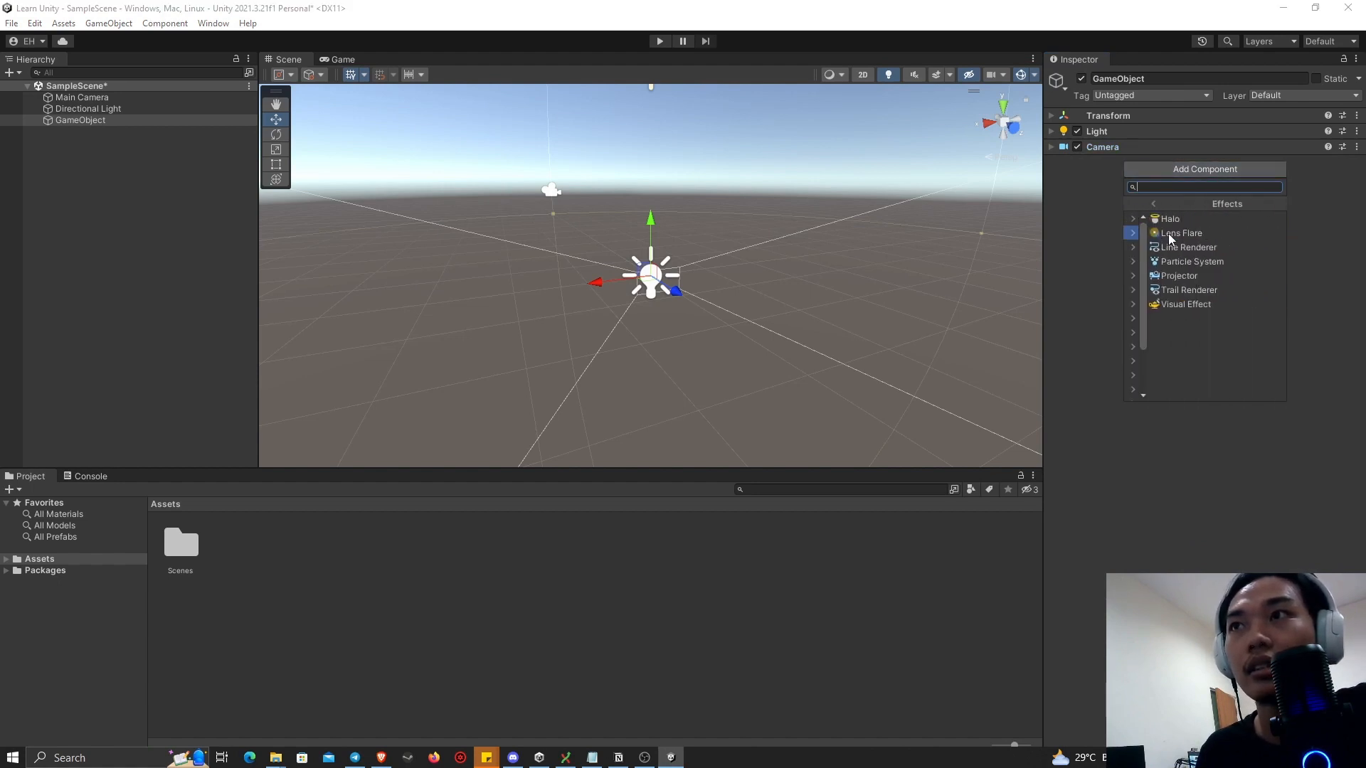
{"action": "left_click", "coordinate": [1133, 205]}
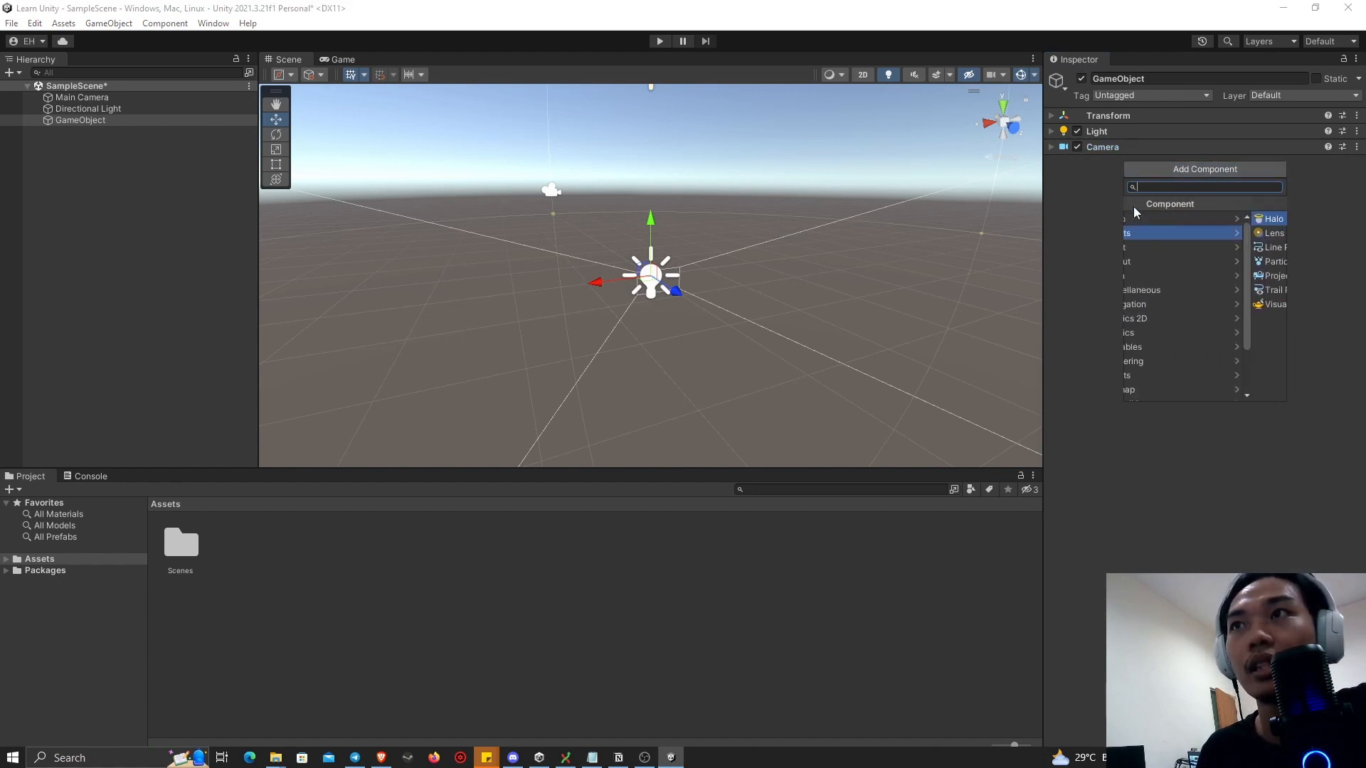
{"action": "left_click", "coordinate": [1163, 249]}
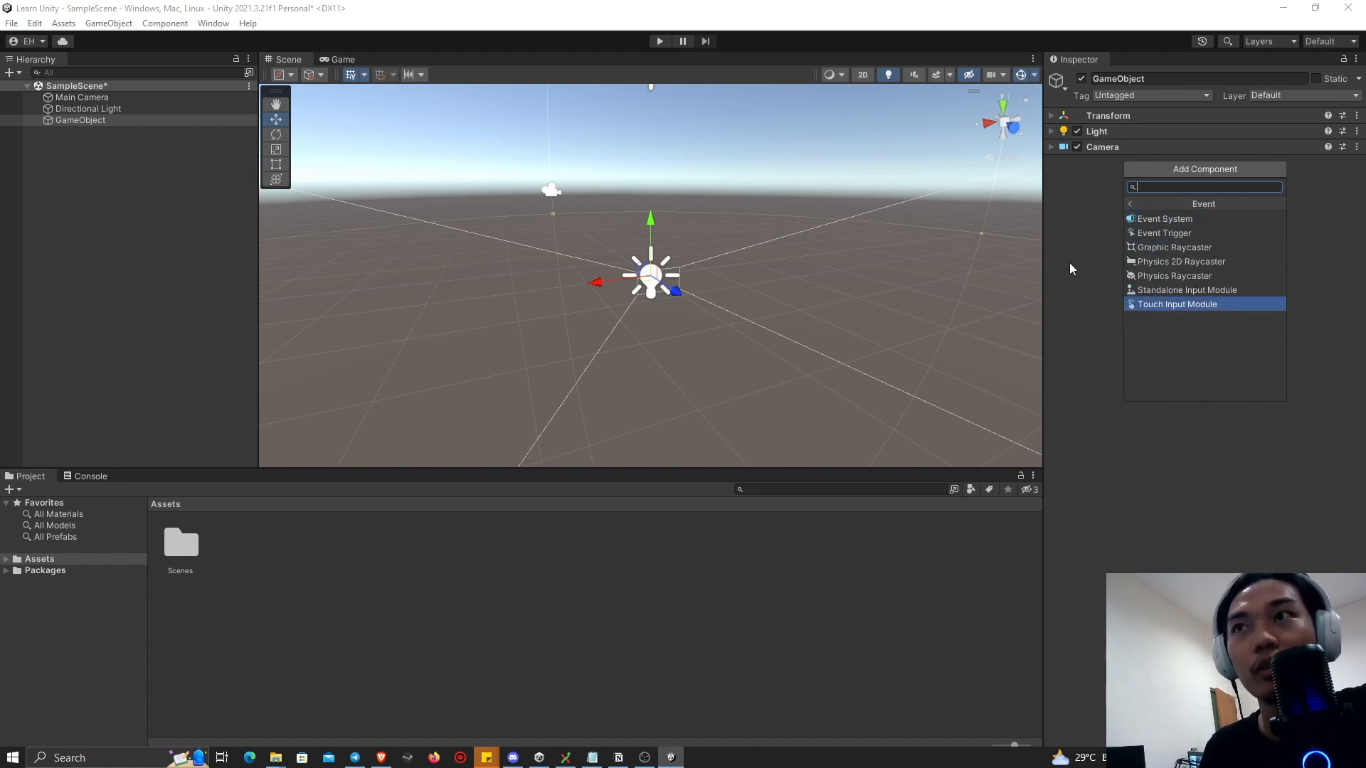
{"action": "left_click", "coordinate": [1131, 205]}
{"action": "left_click", "coordinate": [1096, 213]}
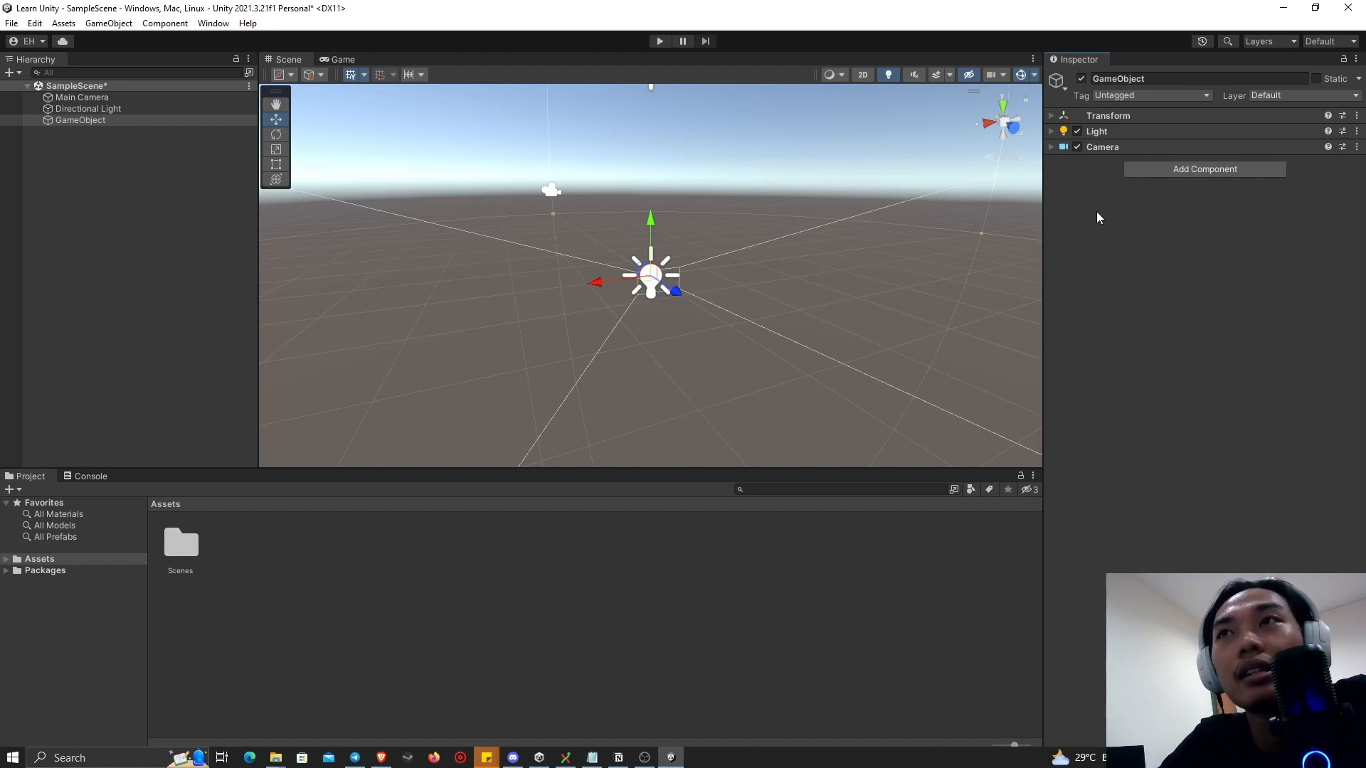
- View the option for adding a new script as a component of the GameObject, and close it without creating one
{"action": "left_click", "coordinate": [1143, 172]}
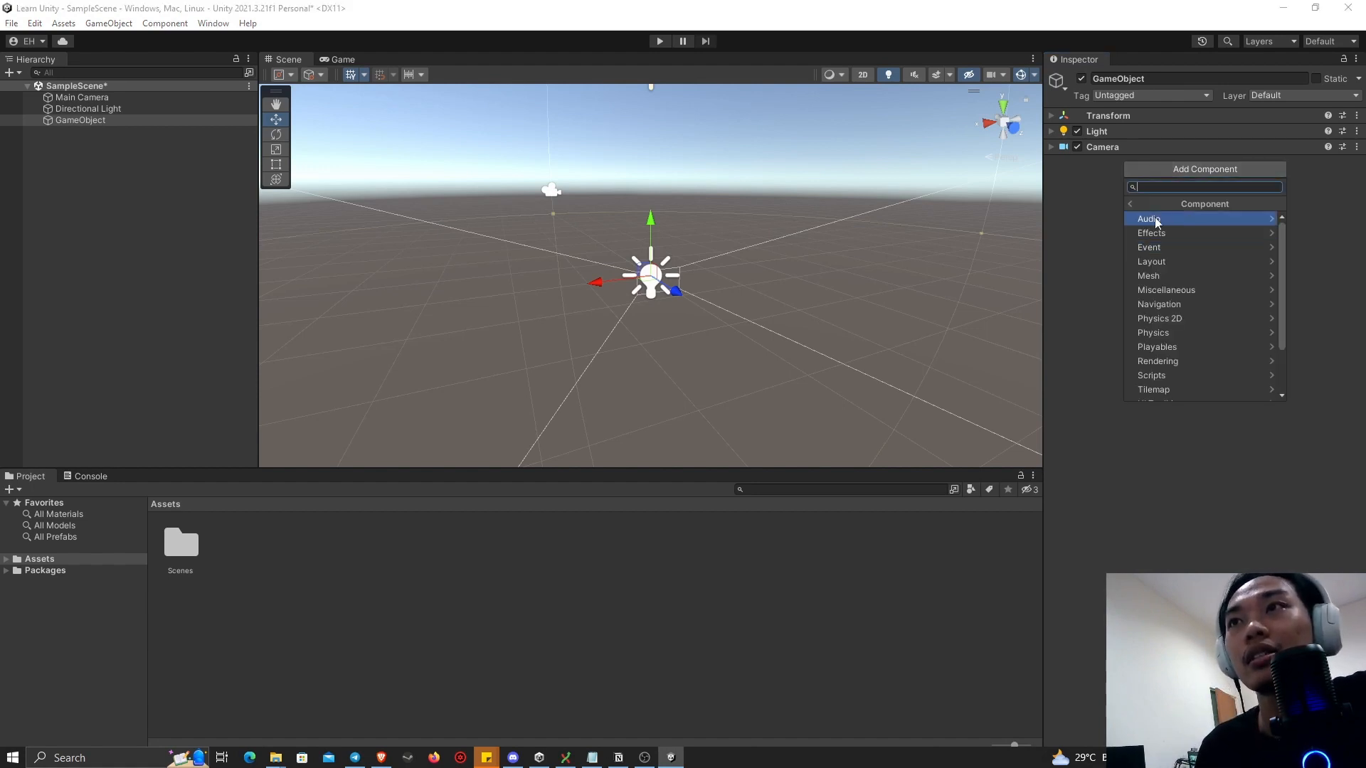
{"action": "scroll", "coordinate": [1210, 297], "scroll_direction": "down", "scroll_amount": 3}
{"action": "left_click", "coordinate": [1213, 391]}
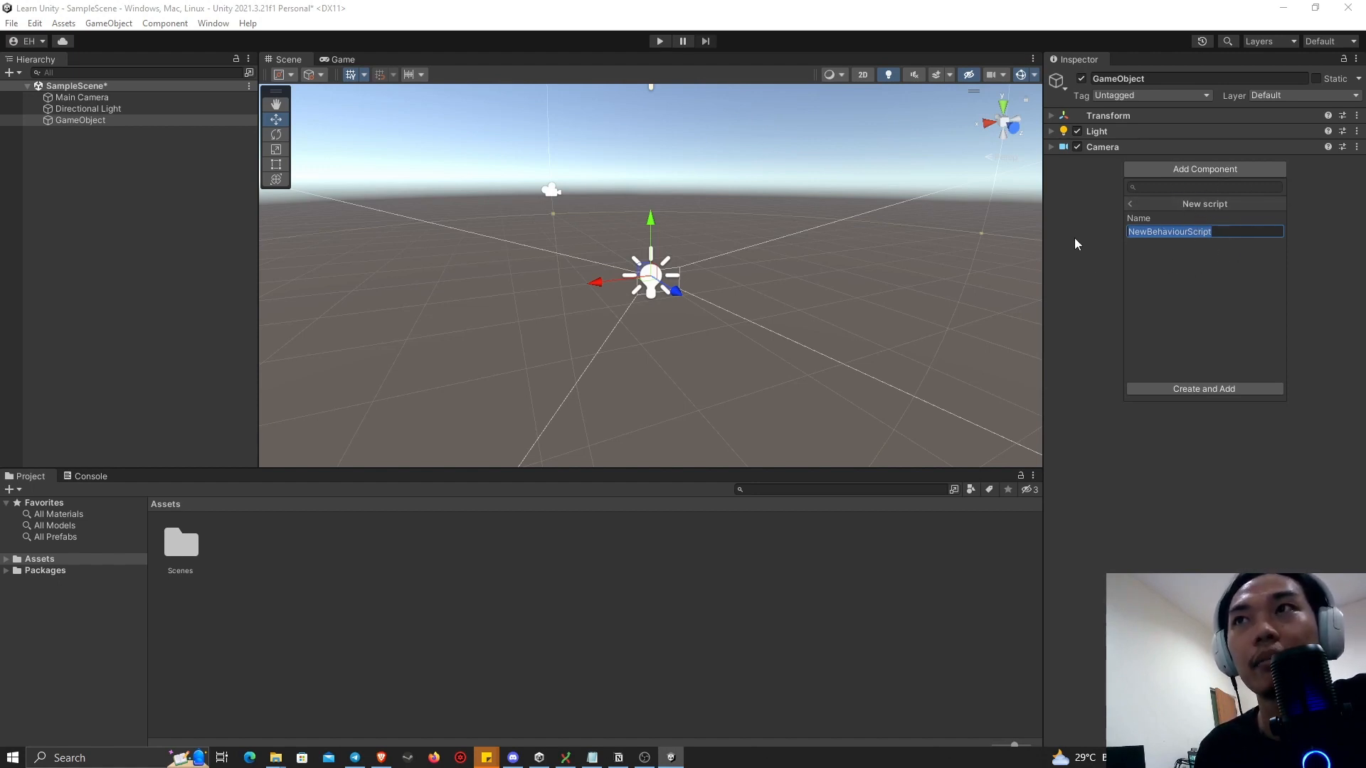
{"action": "left_click", "coordinate": [1076, 274]}
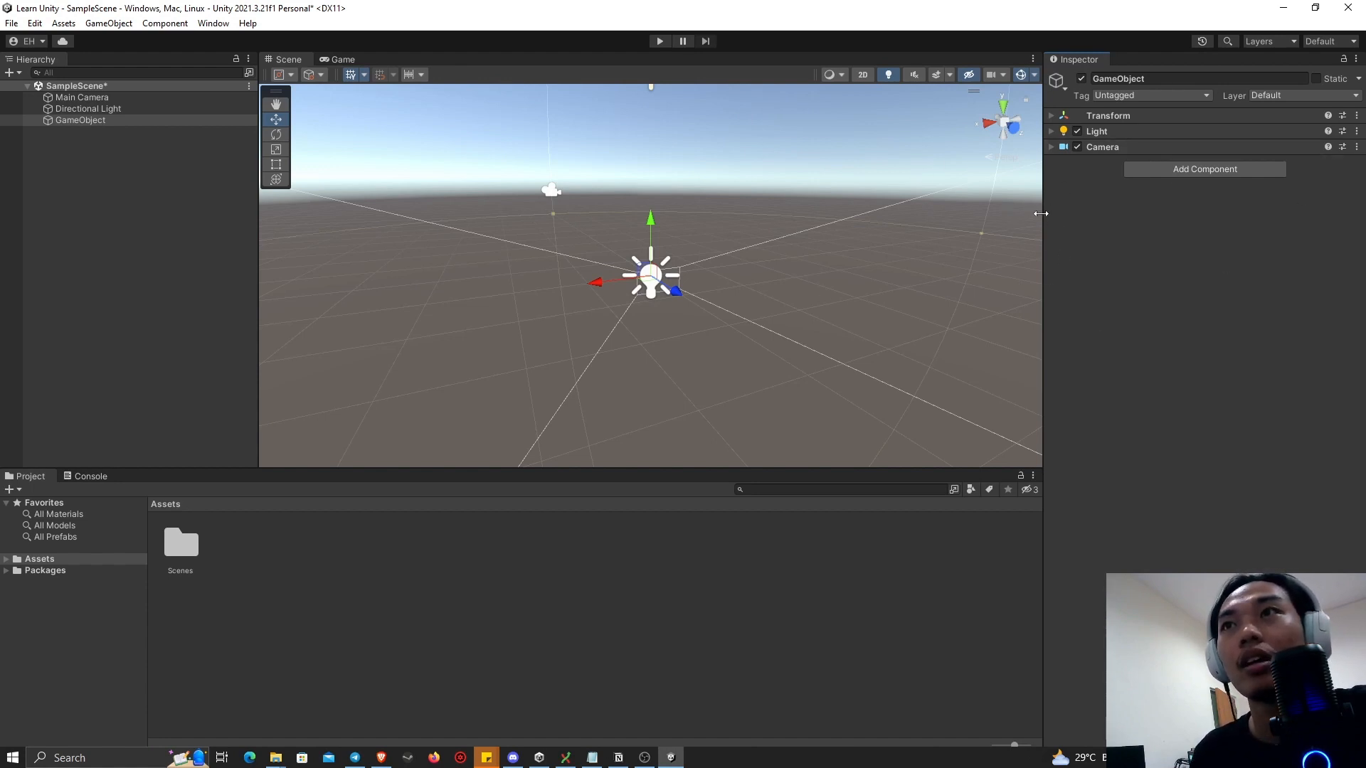
- Shrink the Project and Hierarchy areas, slightly widen the Inspector, and switch from the Scene view to the Game view
{"action": "left_click_drag", "start_coordinate": [932, 468], "coordinate": [935, 525]}
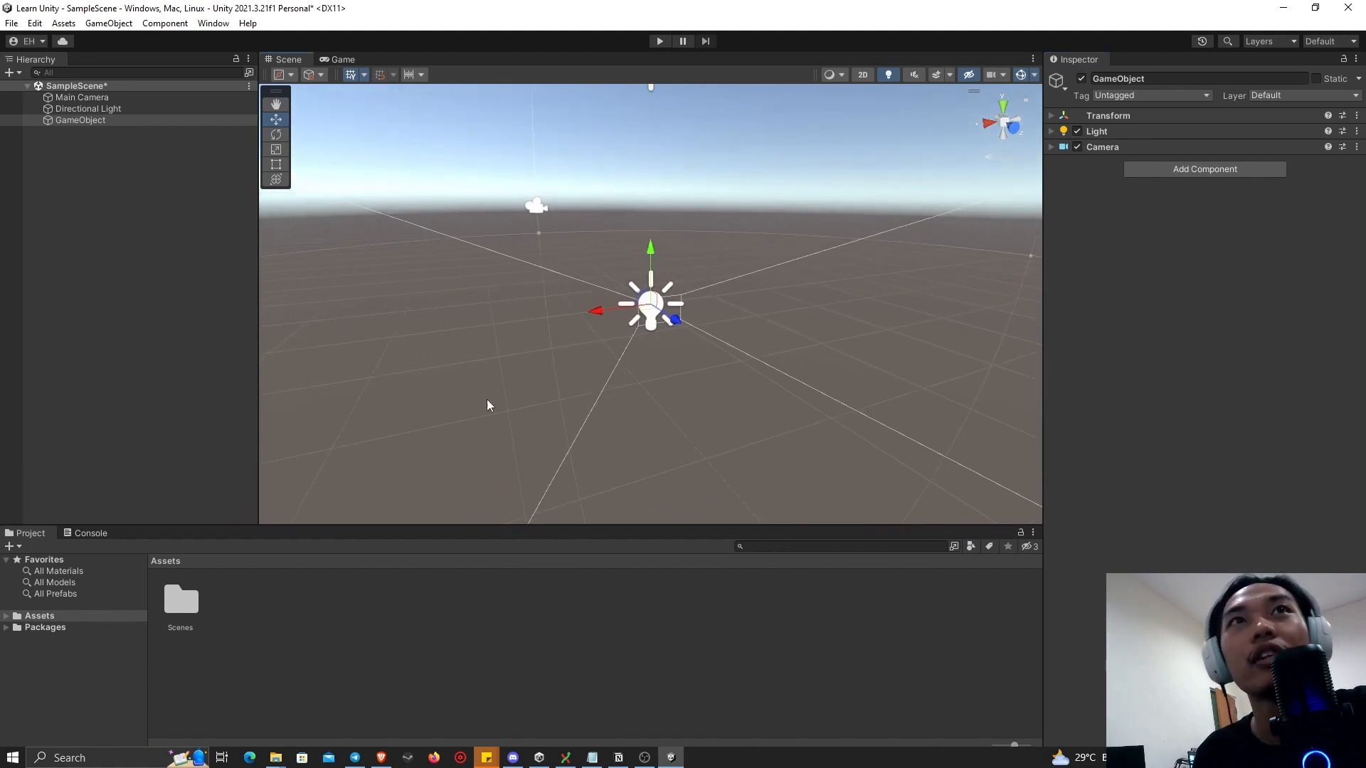
{"action": "left_click_drag", "start_coordinate": [258, 278], "coordinate": [229, 275]}
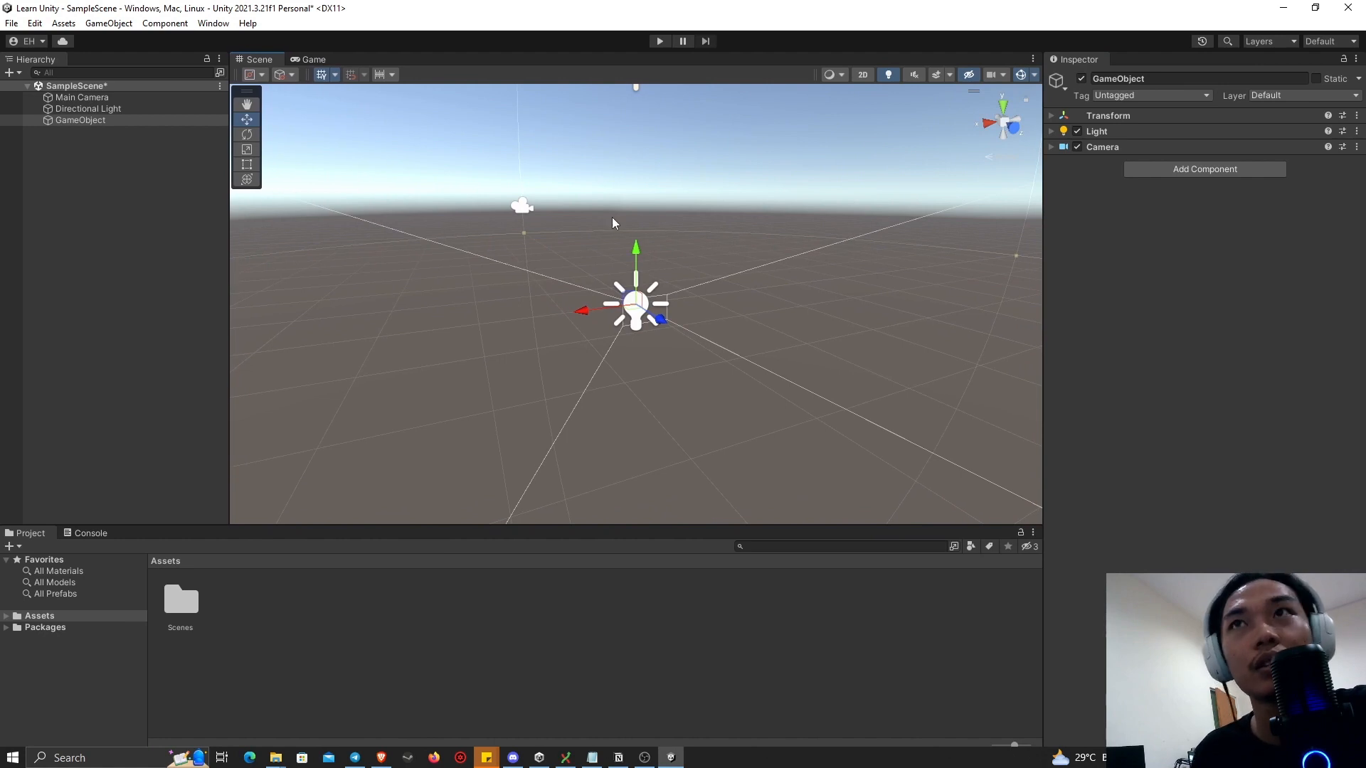
{"action": "left_click_drag", "start_coordinate": [1044, 203], "coordinate": [1033, 204]}
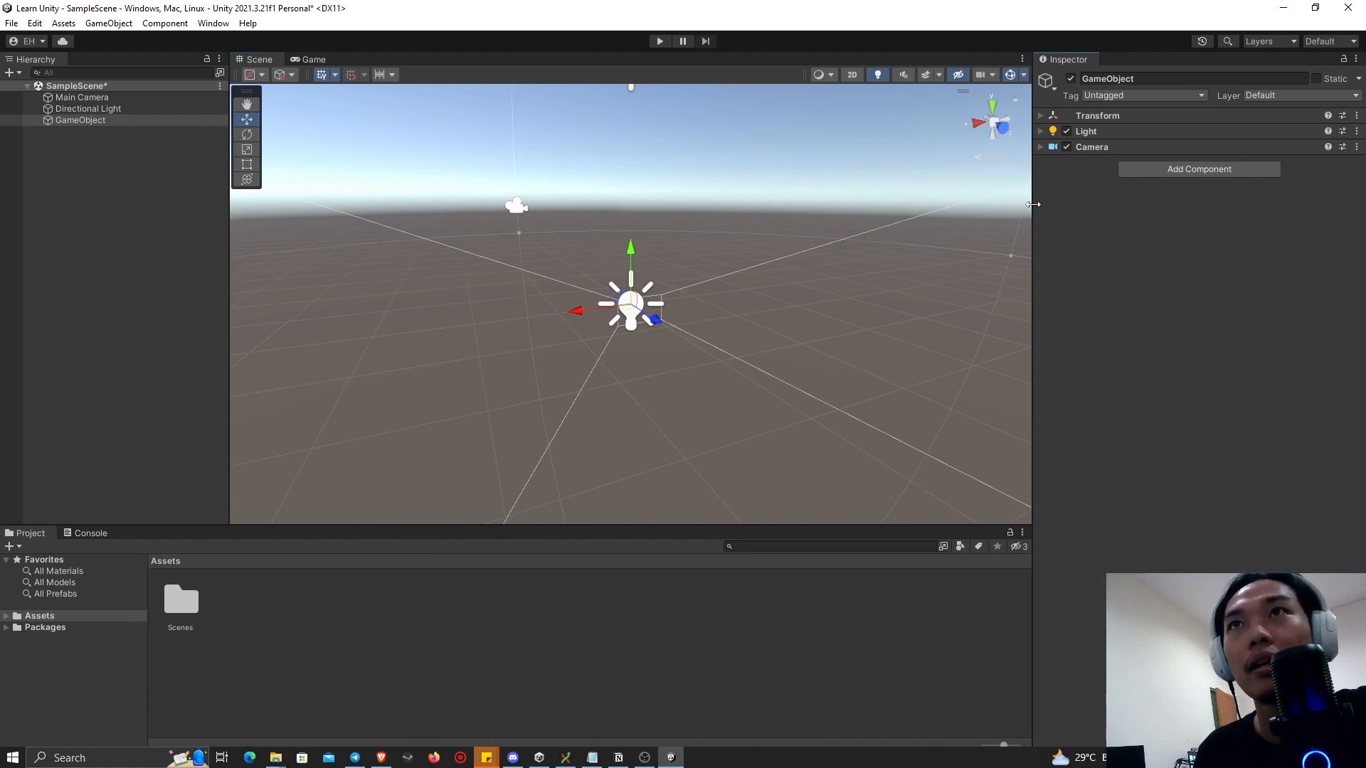
{"action": "left_click", "coordinate": [299, 63]}
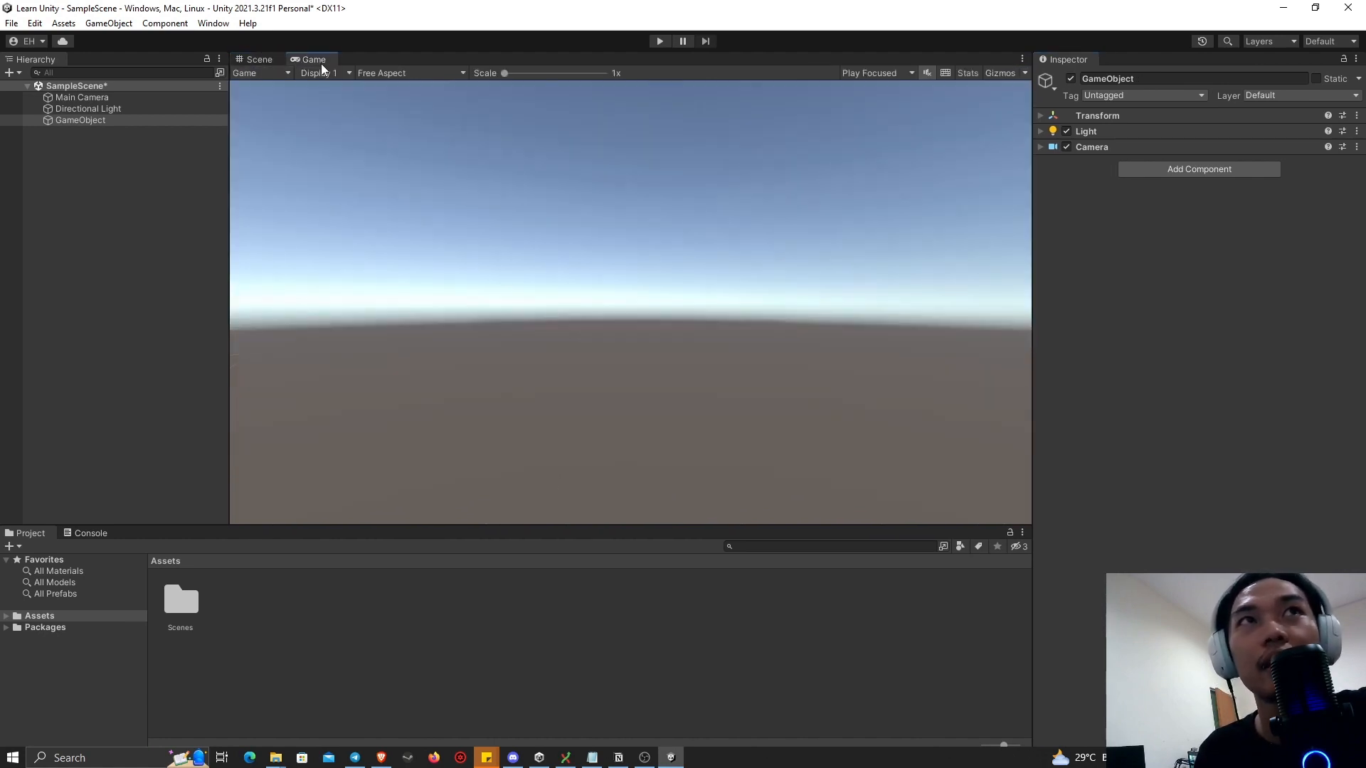
{"action": "left_click", "coordinate": [211, 220]}
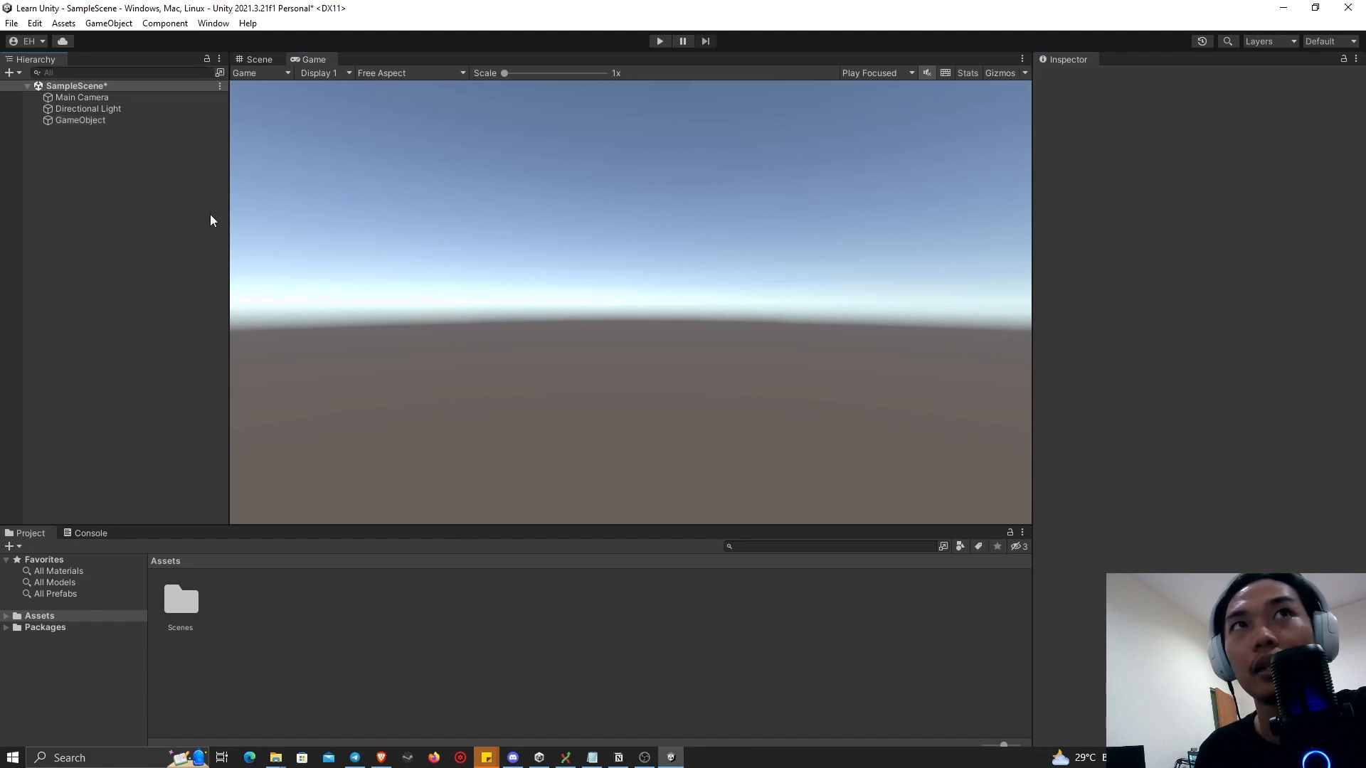
{"action": "left_click", "coordinate": [1081, 90]}
{"action": "left_click", "coordinate": [174, 123]}
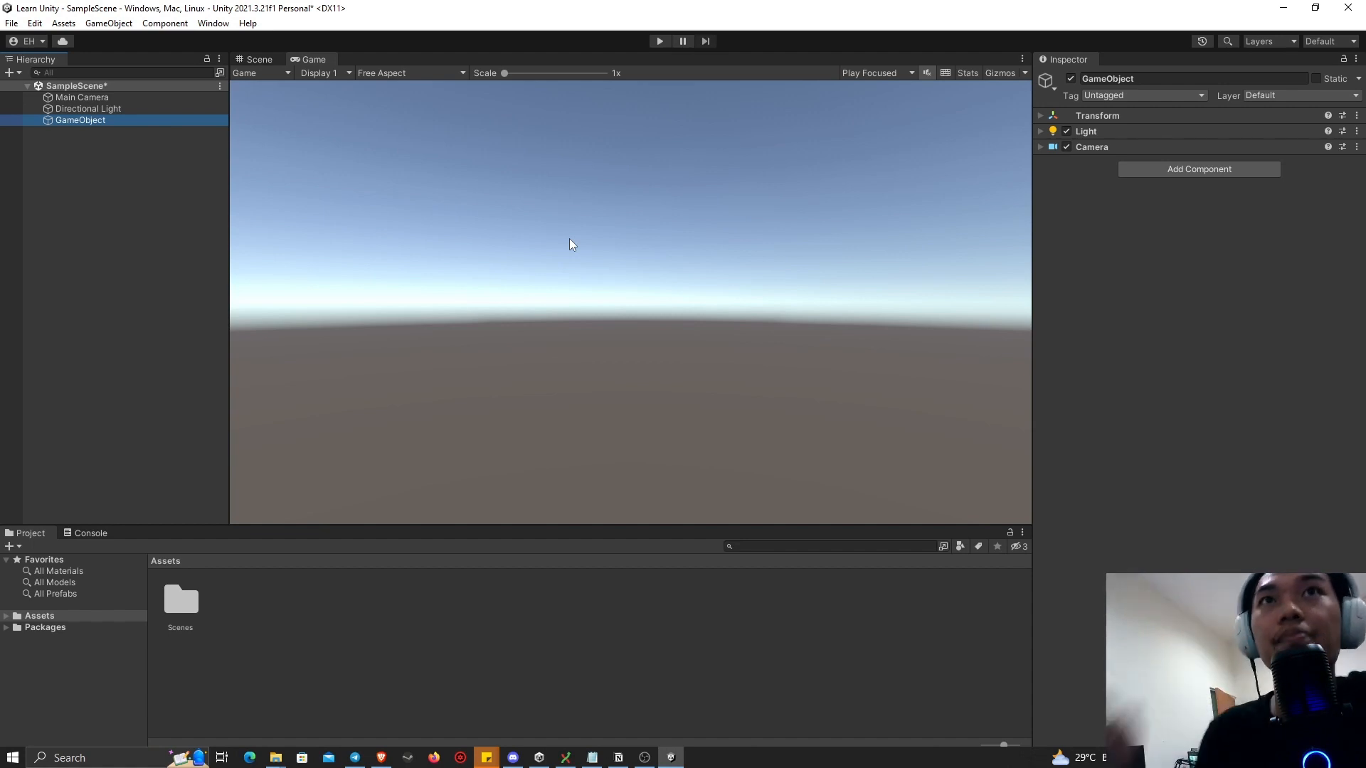
- View the asset types that can be created in the Assets folder, and close the list without creating any
{"action": "right_click", "coordinate": [343, 651]}
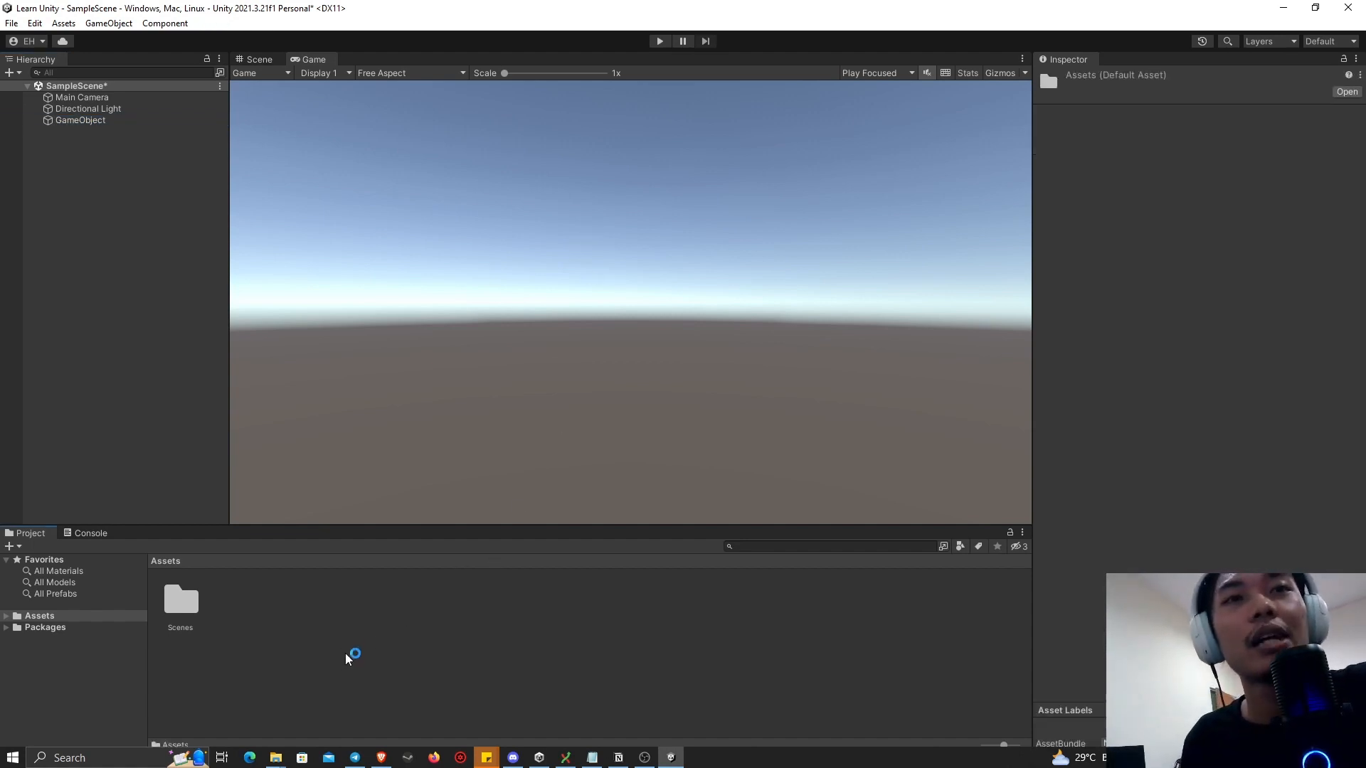
{"action": "left_click", "coordinate": [633, 628]}
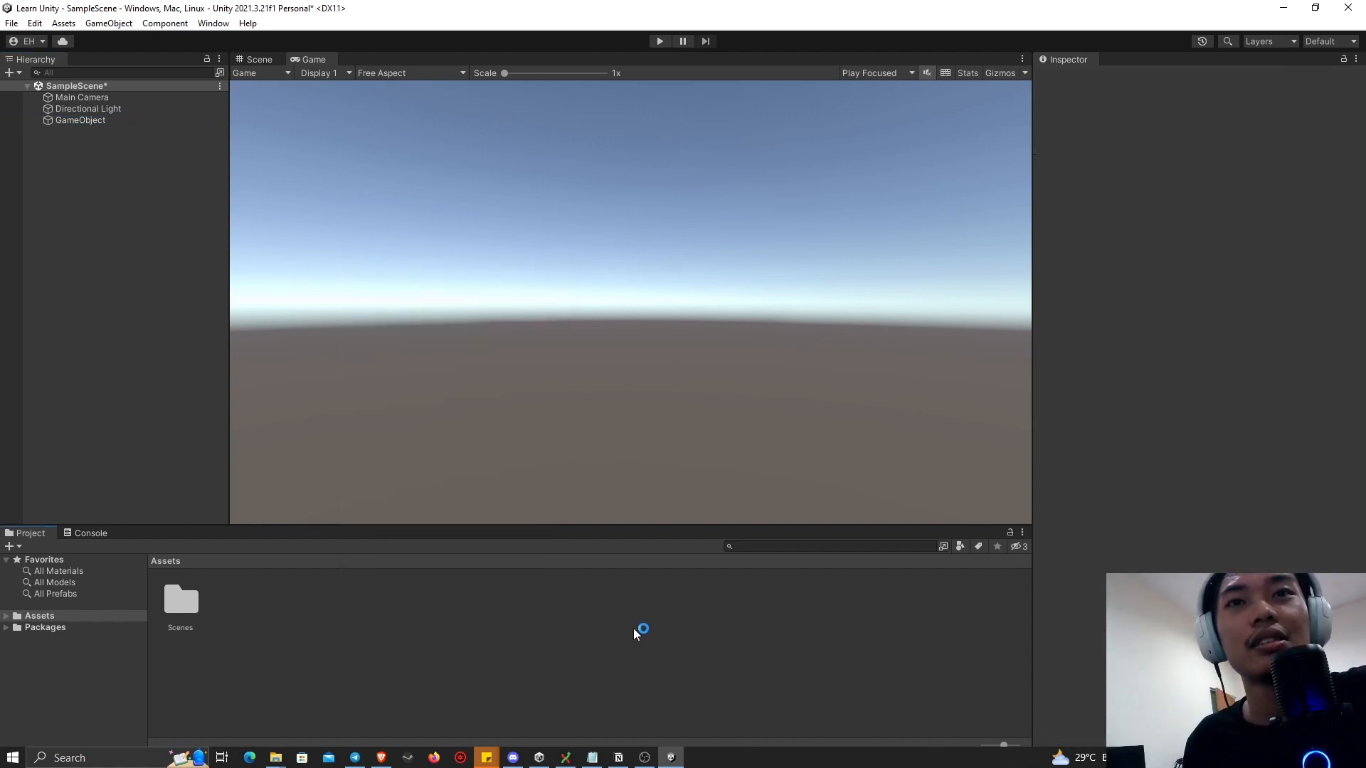
{"action": "right_click", "coordinate": [544, 627]}
{"action": "mouse_move", "coordinate": [629, 261]}
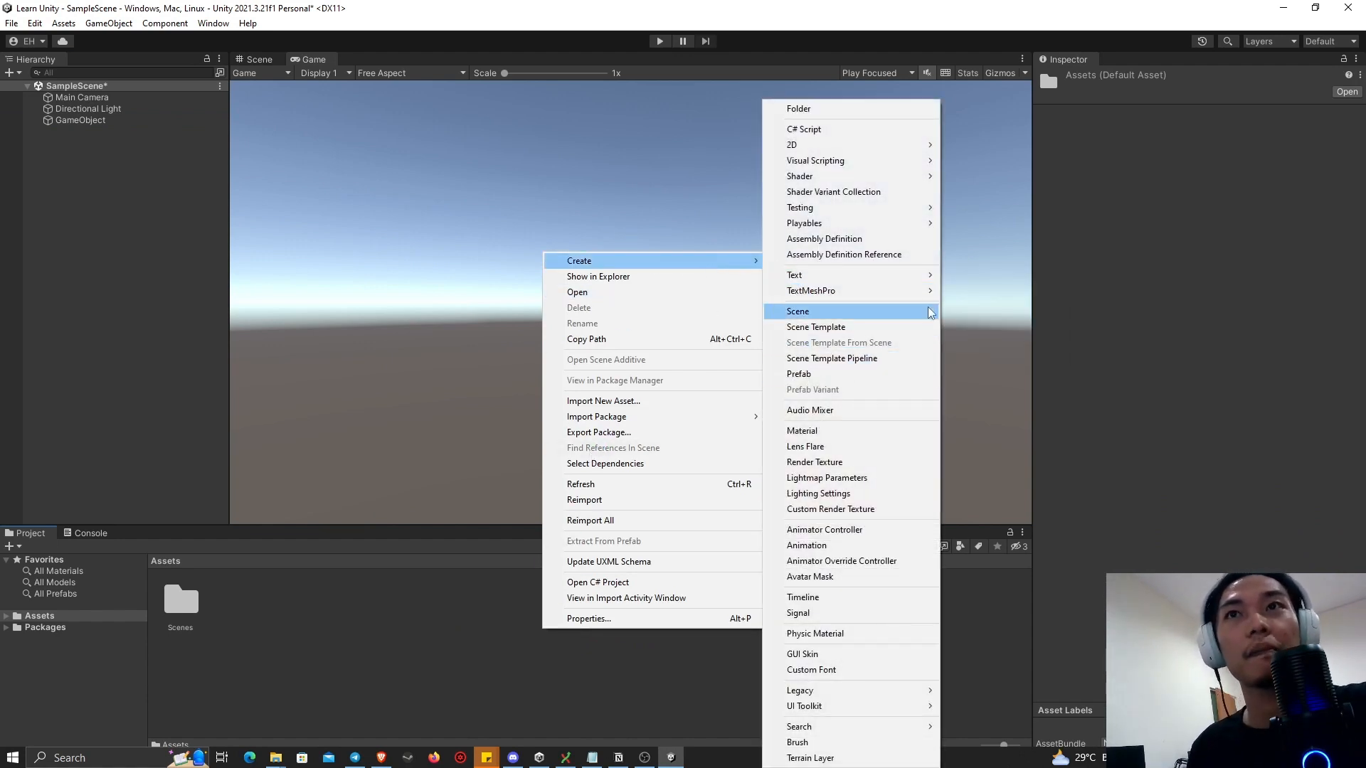
{"action": "left_click", "coordinate": [1099, 318]}
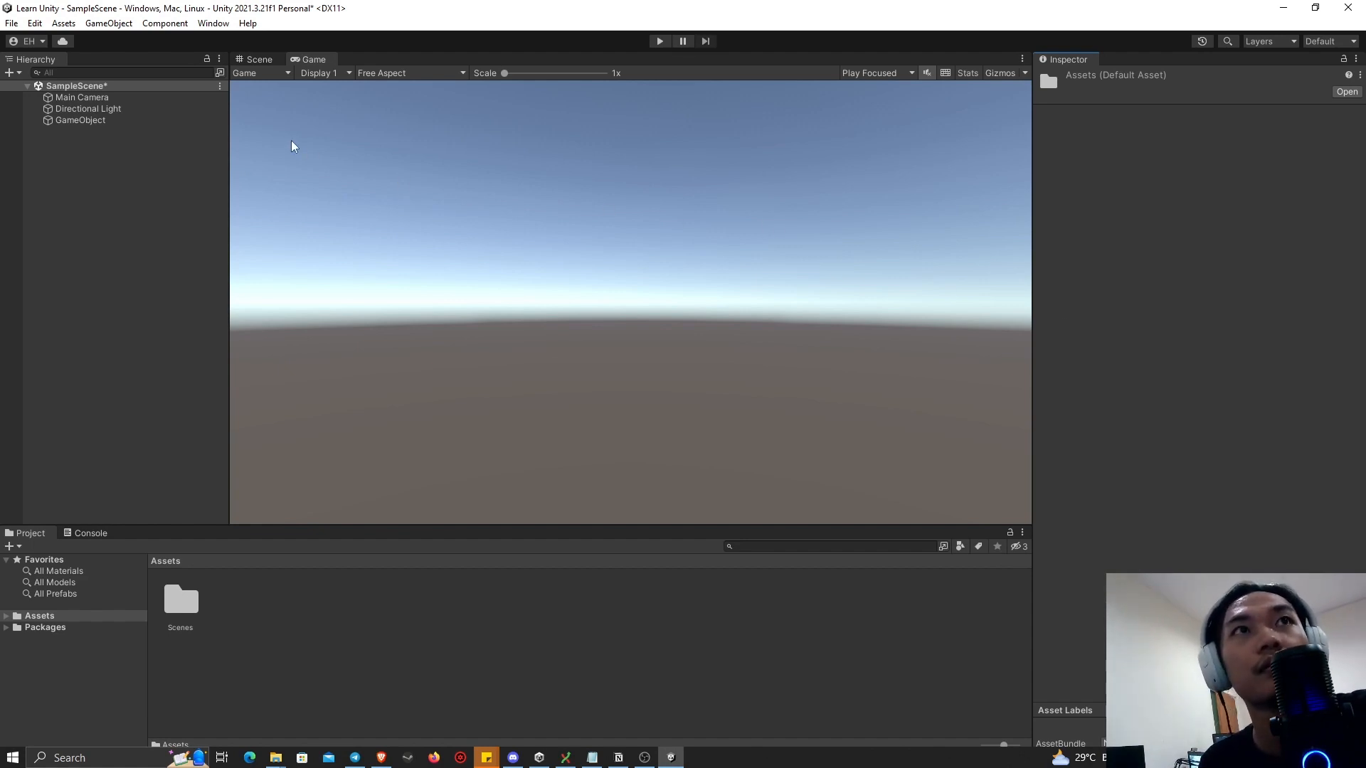
- Clear the GameObject selection and make the Hierarchy area slightly narrower
{"action": "left_click", "coordinate": [153, 121]}
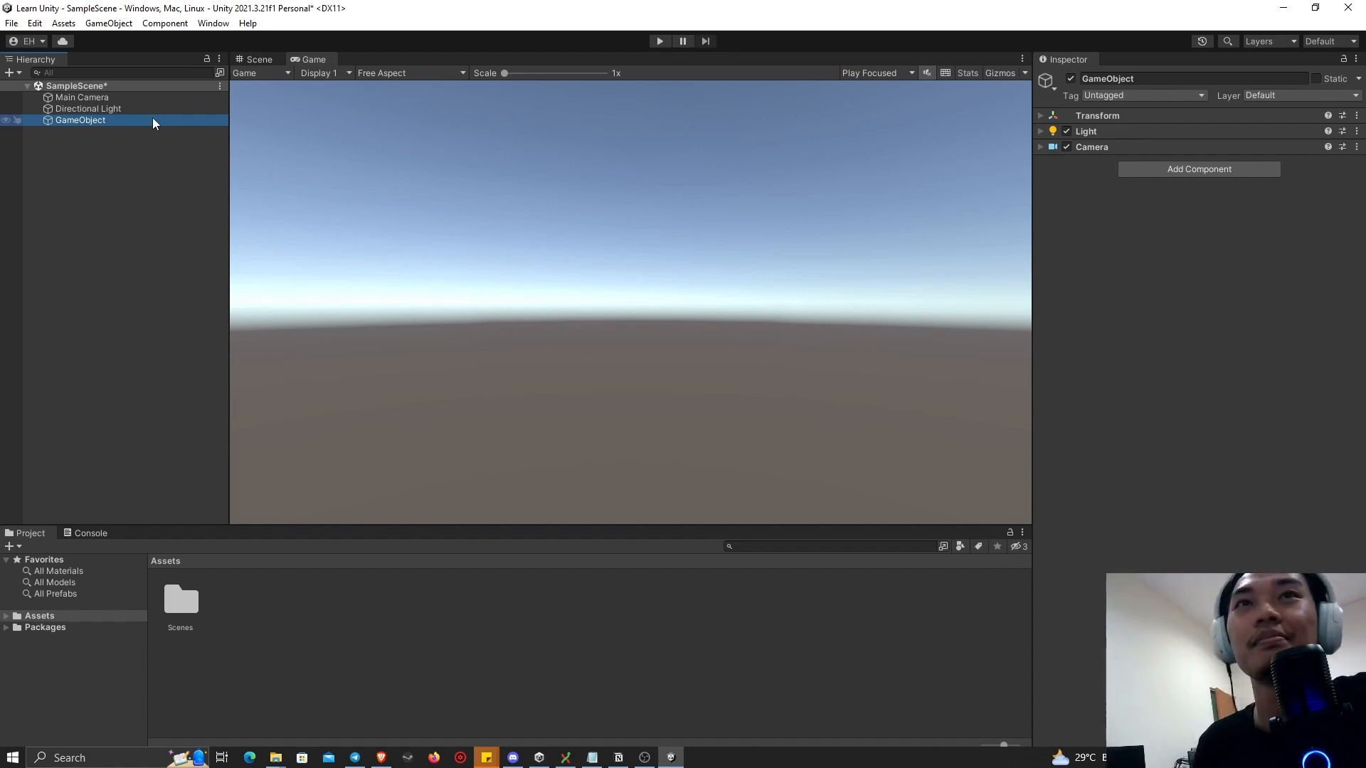
{"action": "left_click", "coordinate": [119, 169]}
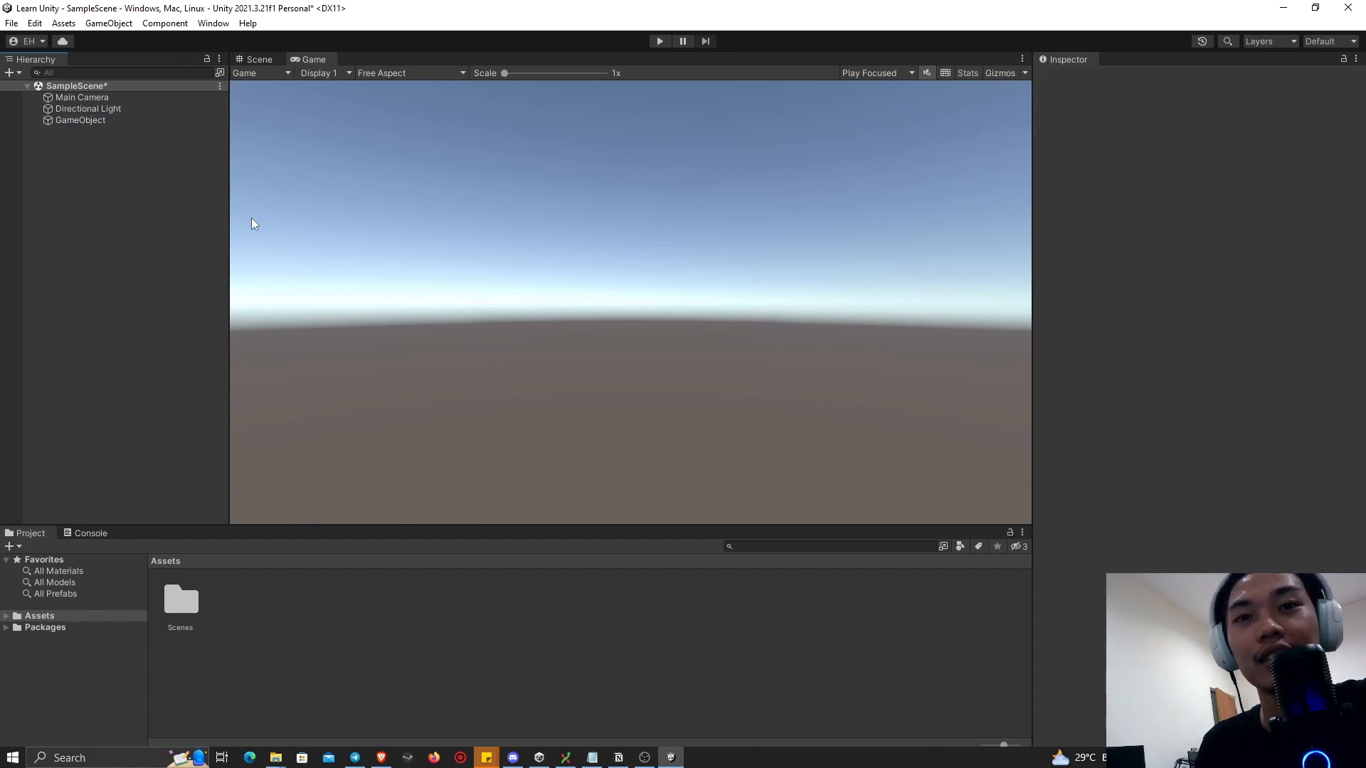
{"action": "left_click_drag", "start_coordinate": [228, 254], "coordinate": [220, 254]}
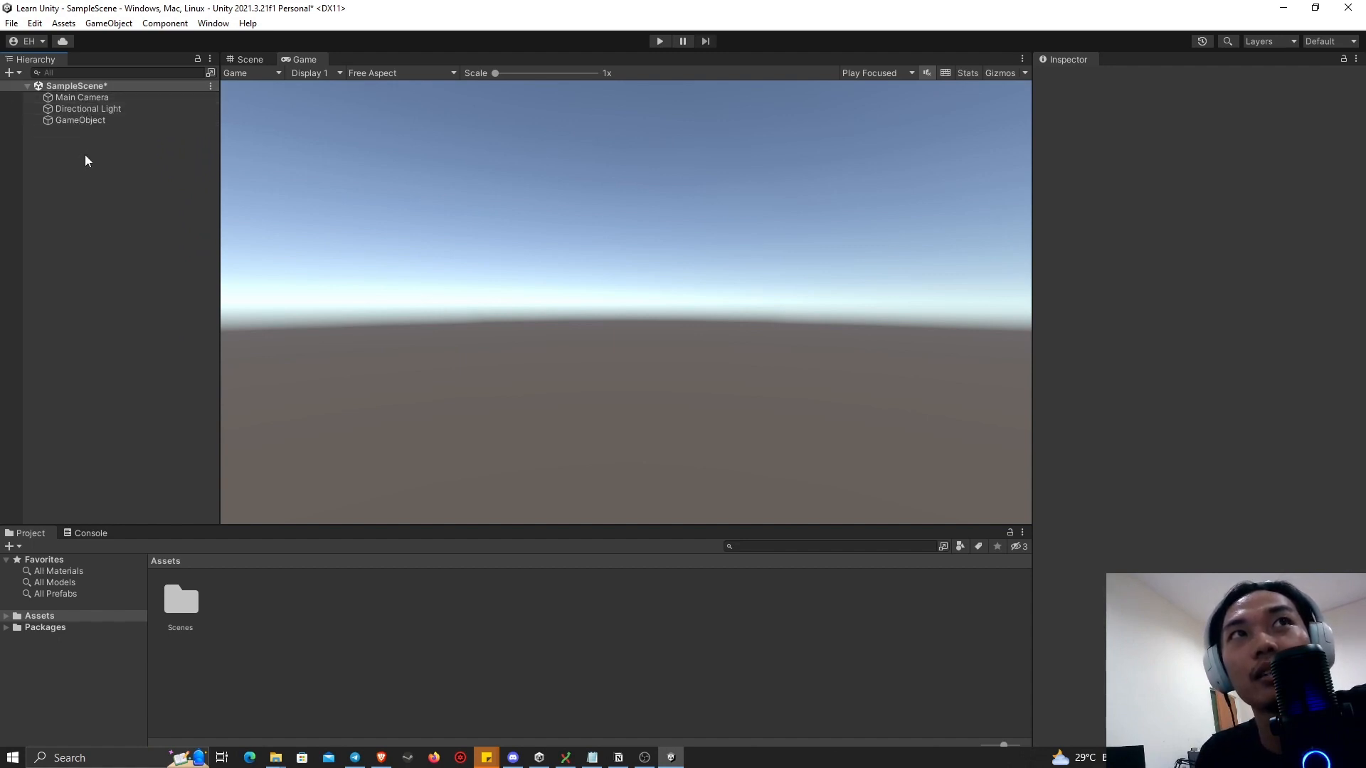
- Expand the GameObject's Transform component and examine the object up close in the Scene view
{"action": "left_click", "coordinate": [97, 121]}
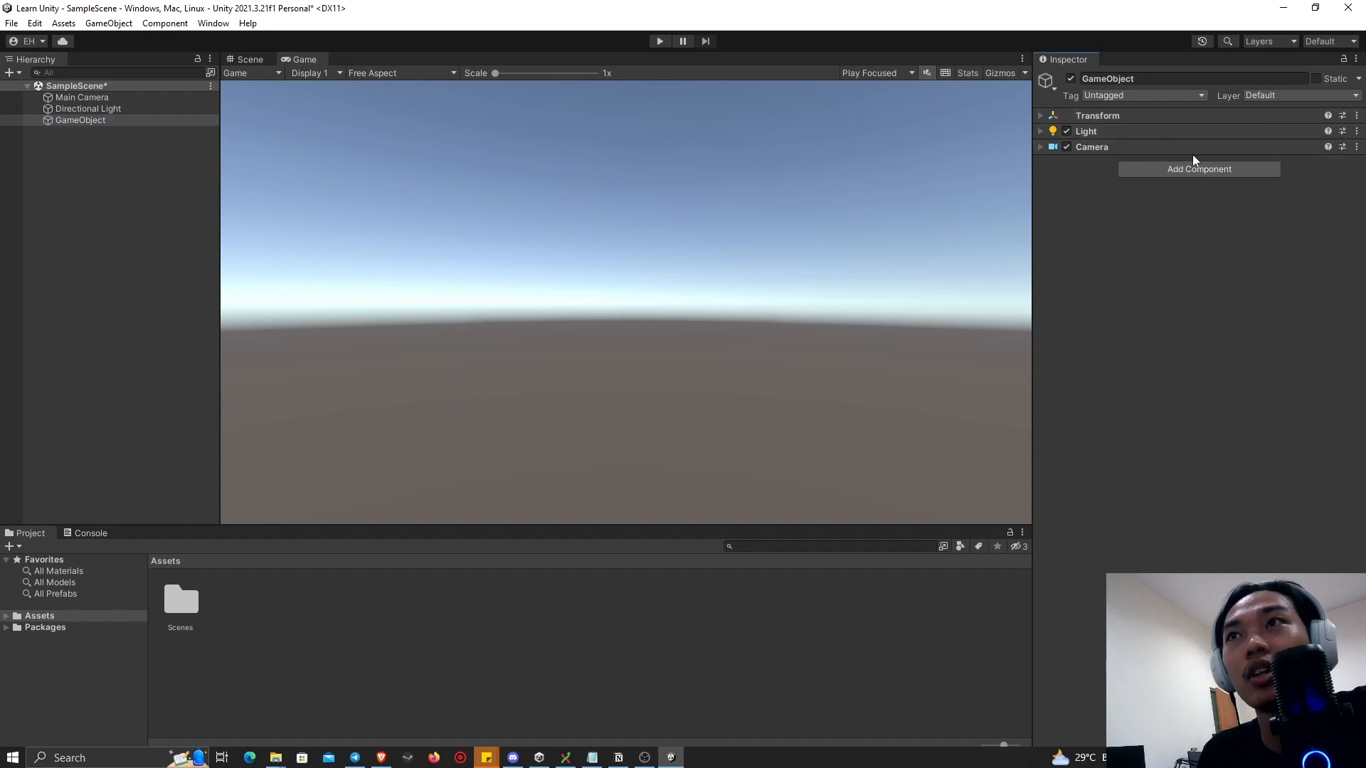
{"action": "left_click", "coordinate": [1099, 115]}
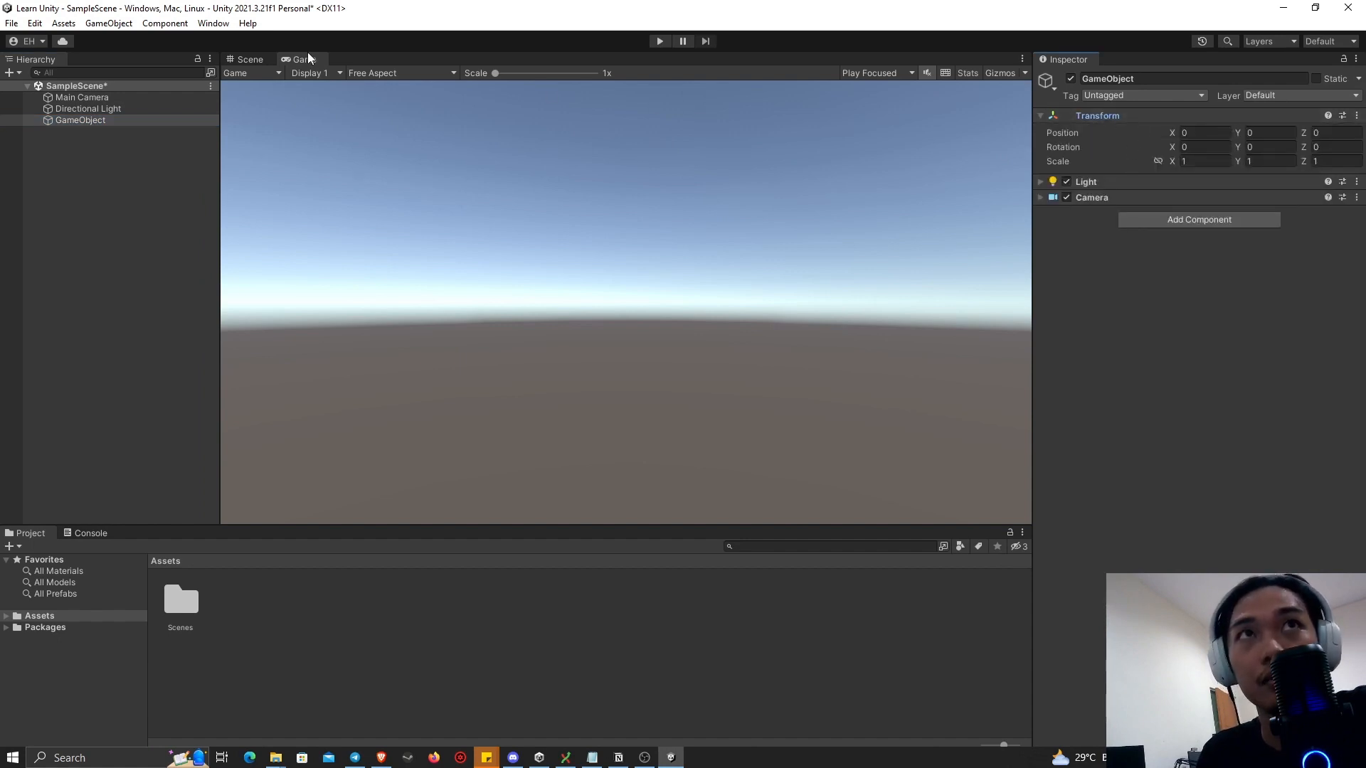
{"action": "left_click", "coordinate": [251, 60]}
{"action": "scroll", "coordinate": [603, 205], "scroll_direction": "up", "scroll_amount": 5}
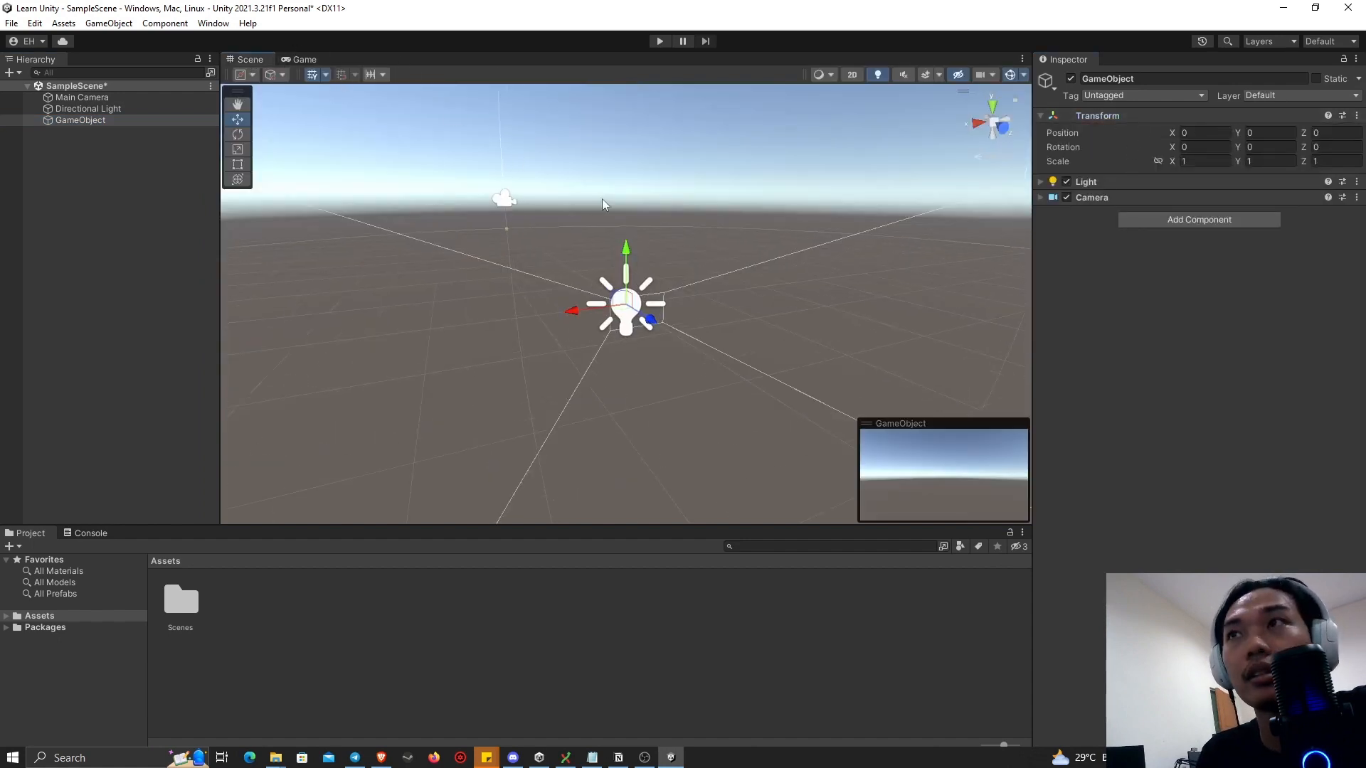
{"action": "scroll", "coordinate": [603, 205], "scroll_direction": "up", "scroll_amount": 3}
{"action": "right_click_drag", "start_coordinate": [603, 205], "coordinate": [788, 281]}
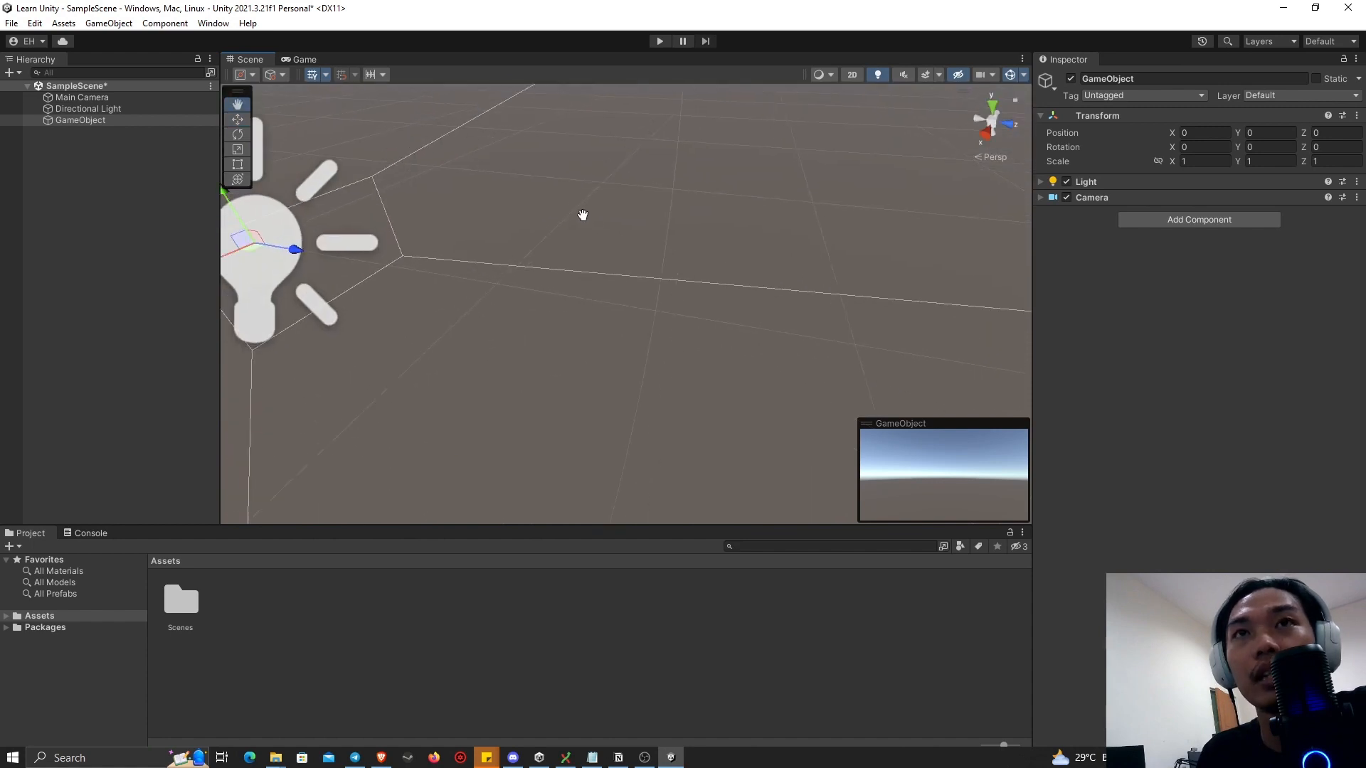
{"action": "middle_click_drag", "start_coordinate": [583, 216], "coordinate": [827, 255]}
{"action": "scroll", "coordinate": [673, 247], "scroll_direction": "down", "scroll_amount": 2}
{"action": "middle_click_drag", "start_coordinate": [672, 247], "coordinate": [623, 231]}
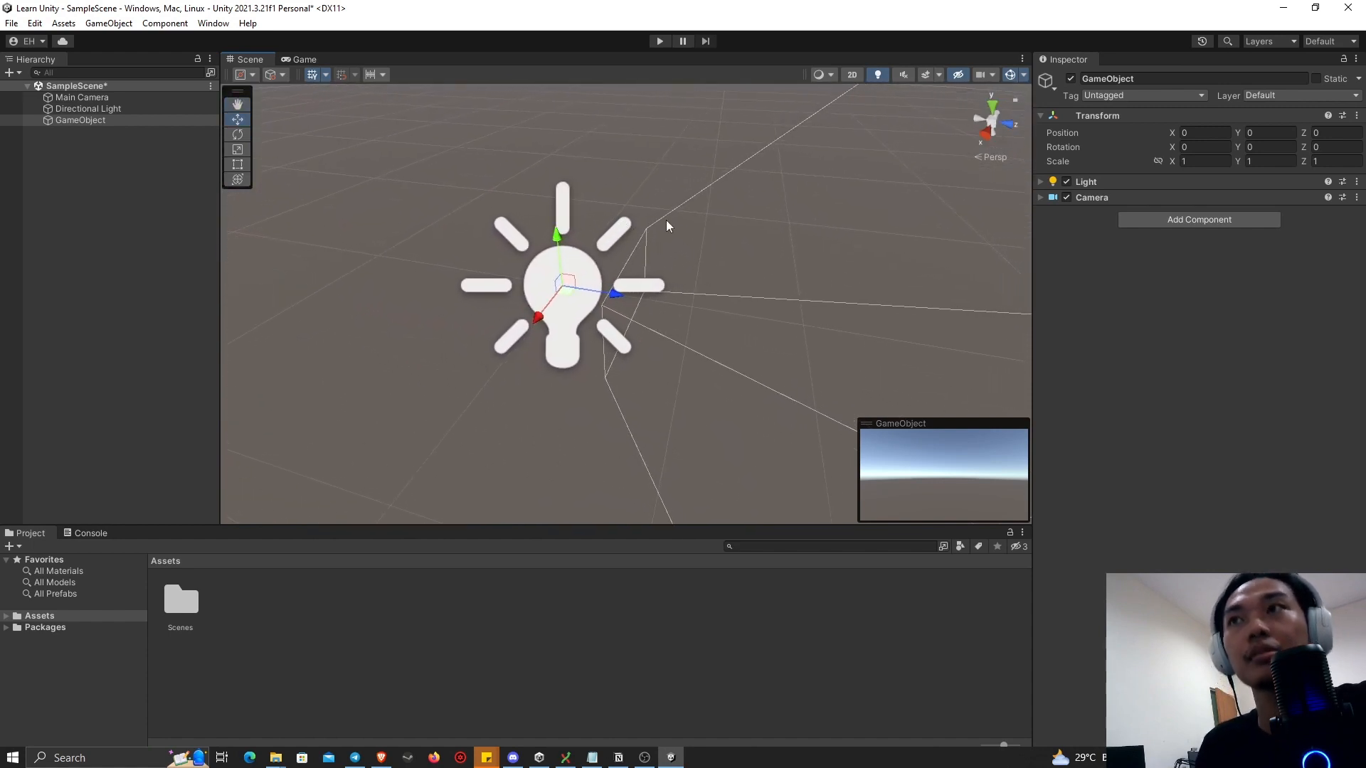
- Remove the Light and Camera components from the GameObject, leaving only its Transform
{"action": "left_click", "coordinate": [139, 121]}
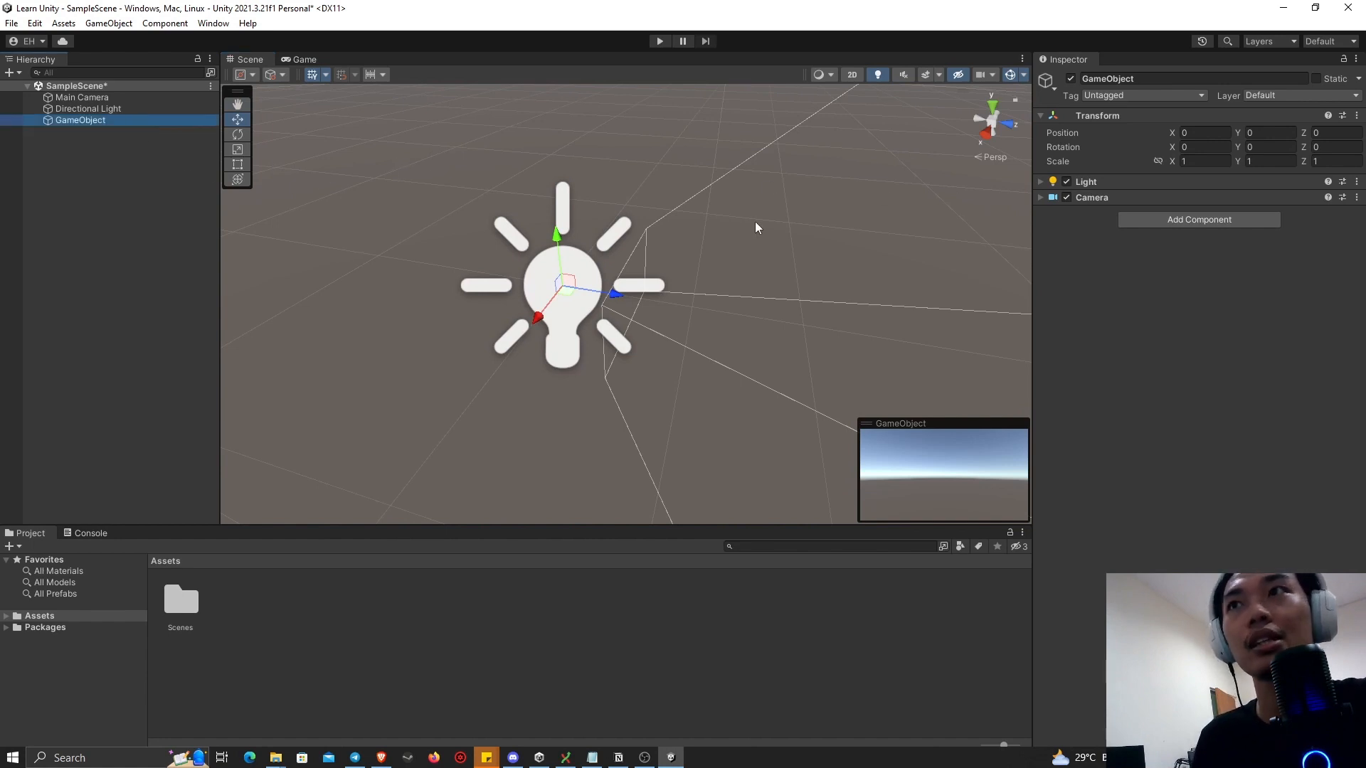
{"action": "right_click", "coordinate": [1095, 183]}
{"action": "left_click", "coordinate": [1115, 213]}
{"action": "right_click", "coordinate": [1074, 183]}
{"action": "left_click", "coordinate": [1099, 212]}
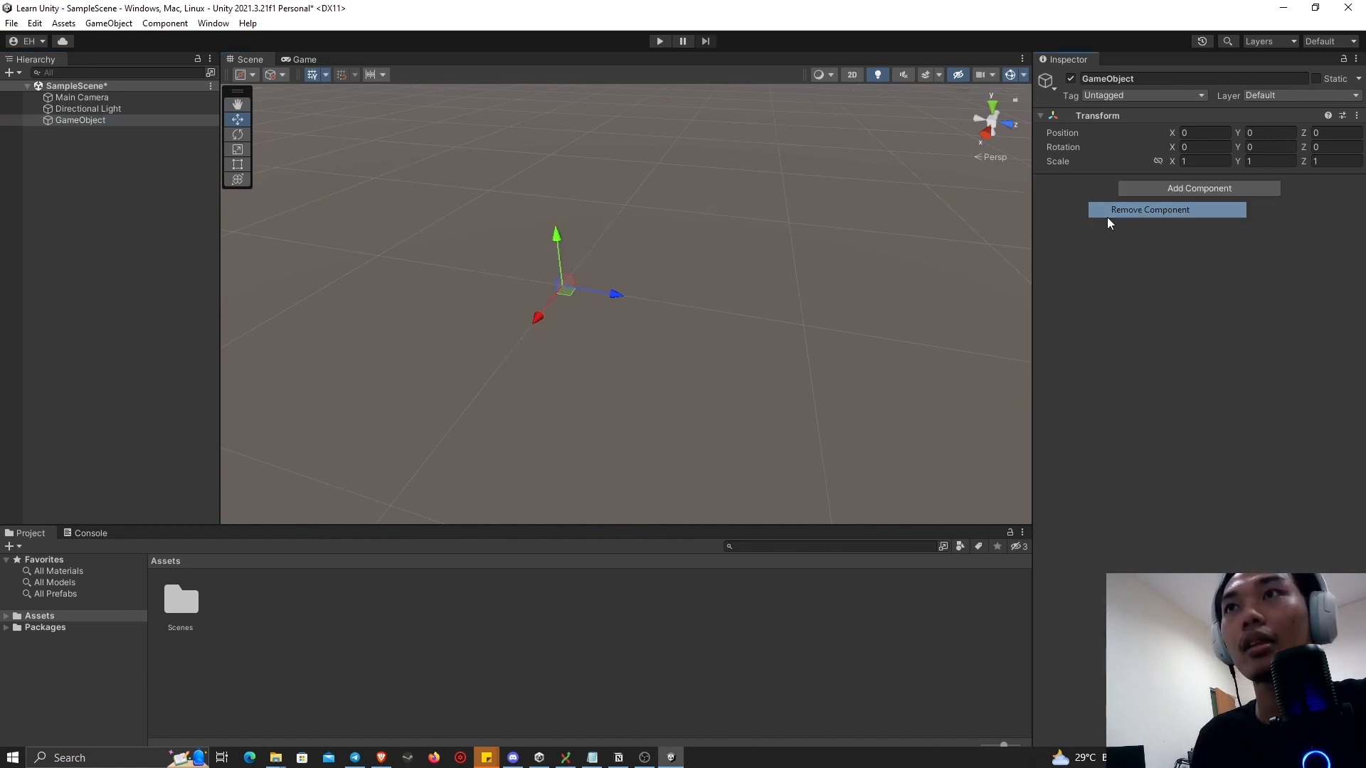
- Create an empty child object under the GameObject in the Hierarchy
{"action": "left_click", "coordinate": [116, 132]}
{"action": "left_click", "coordinate": [113, 121]}
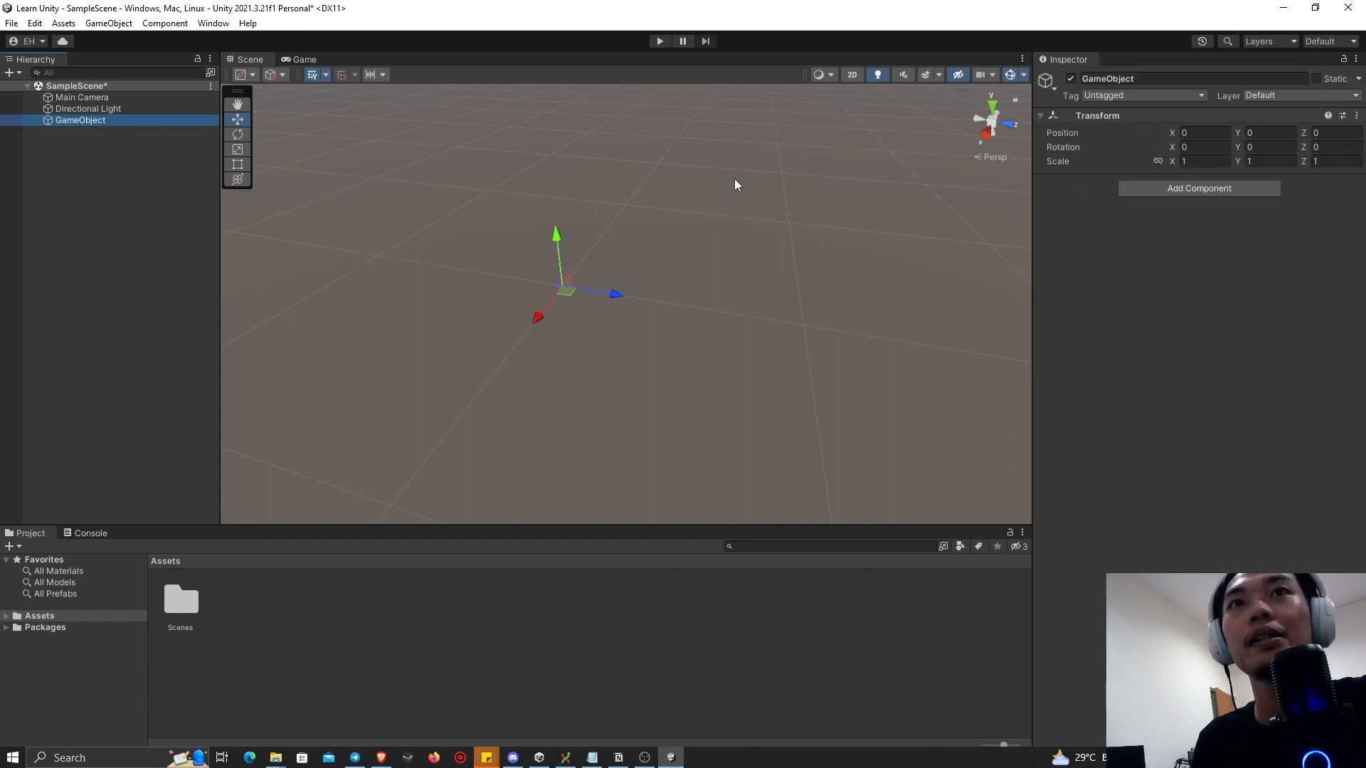
{"action": "left_click", "coordinate": [164, 149]}
{"action": "left_click", "coordinate": [148, 122]}
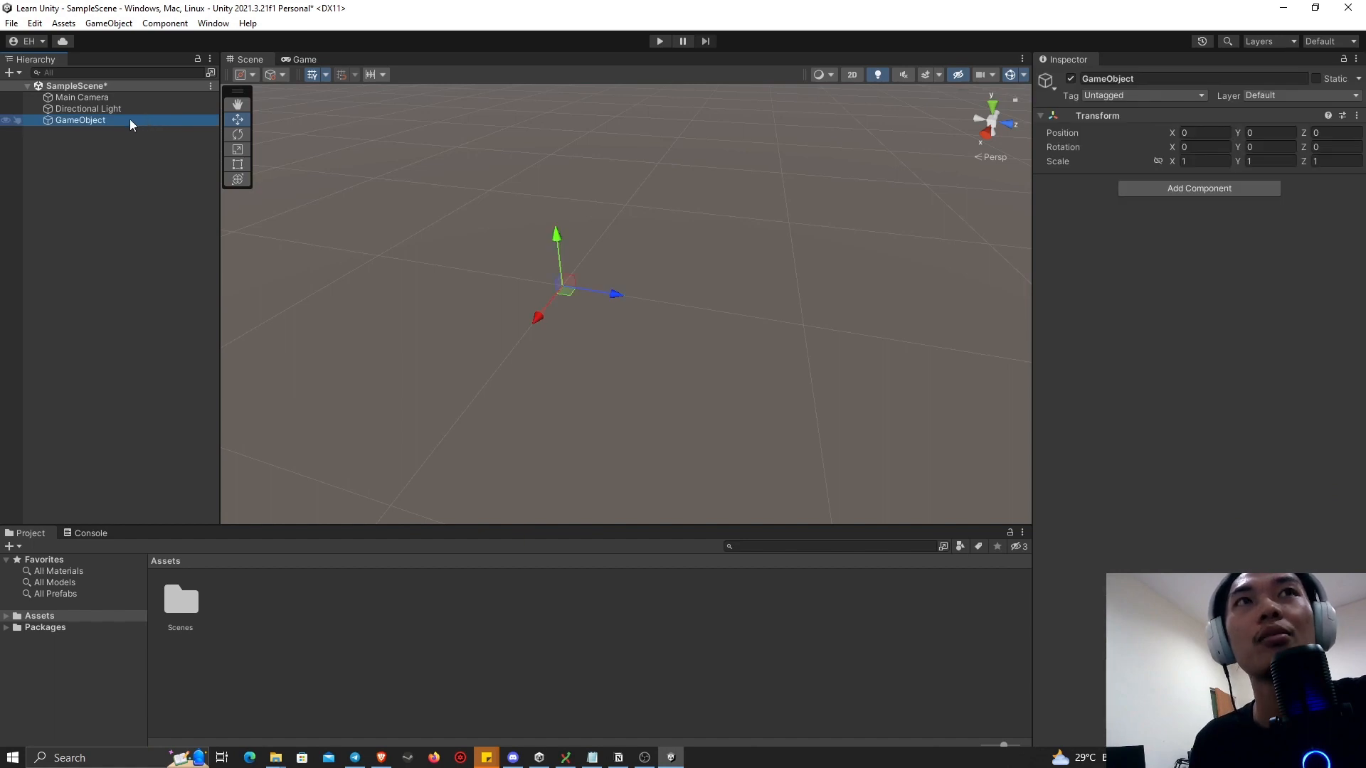
{"action": "right_click", "coordinate": [130, 121]}
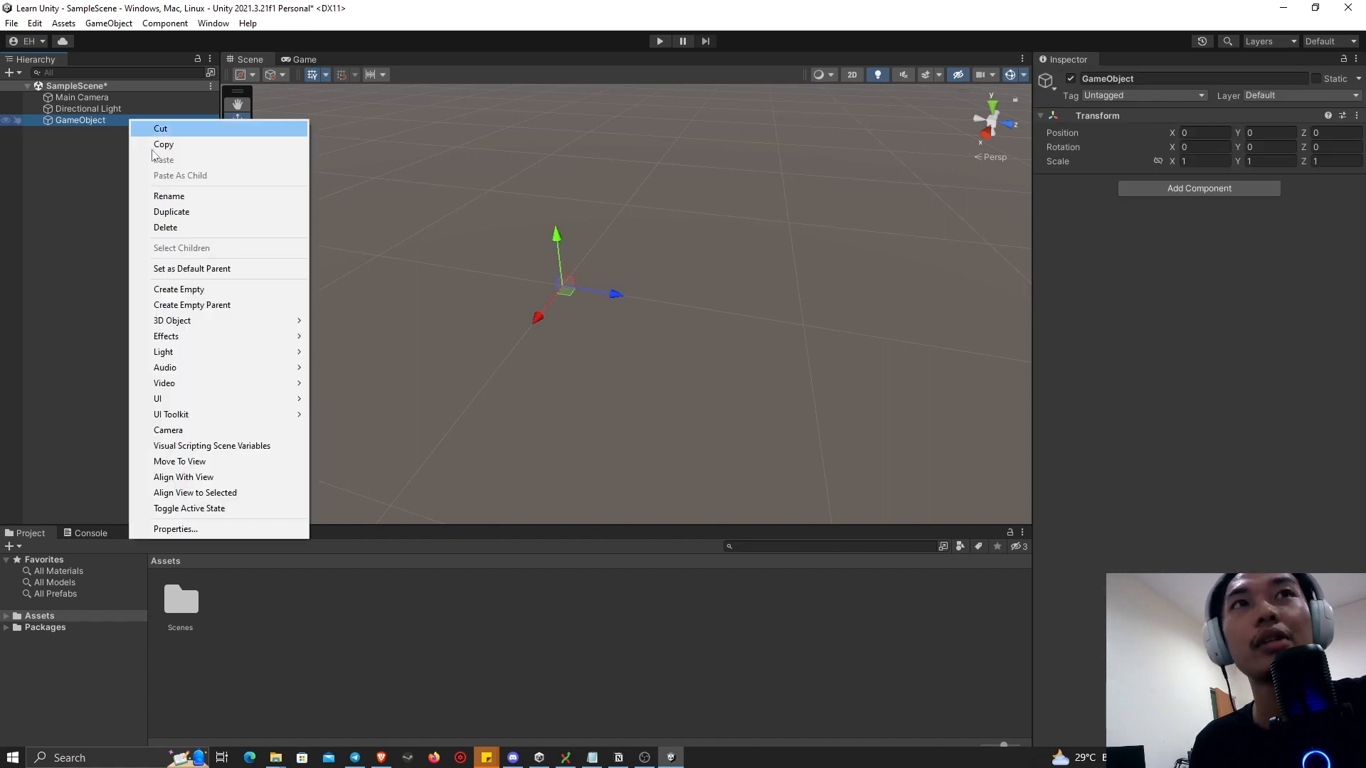
{"action": "left_click", "coordinate": [198, 288]}
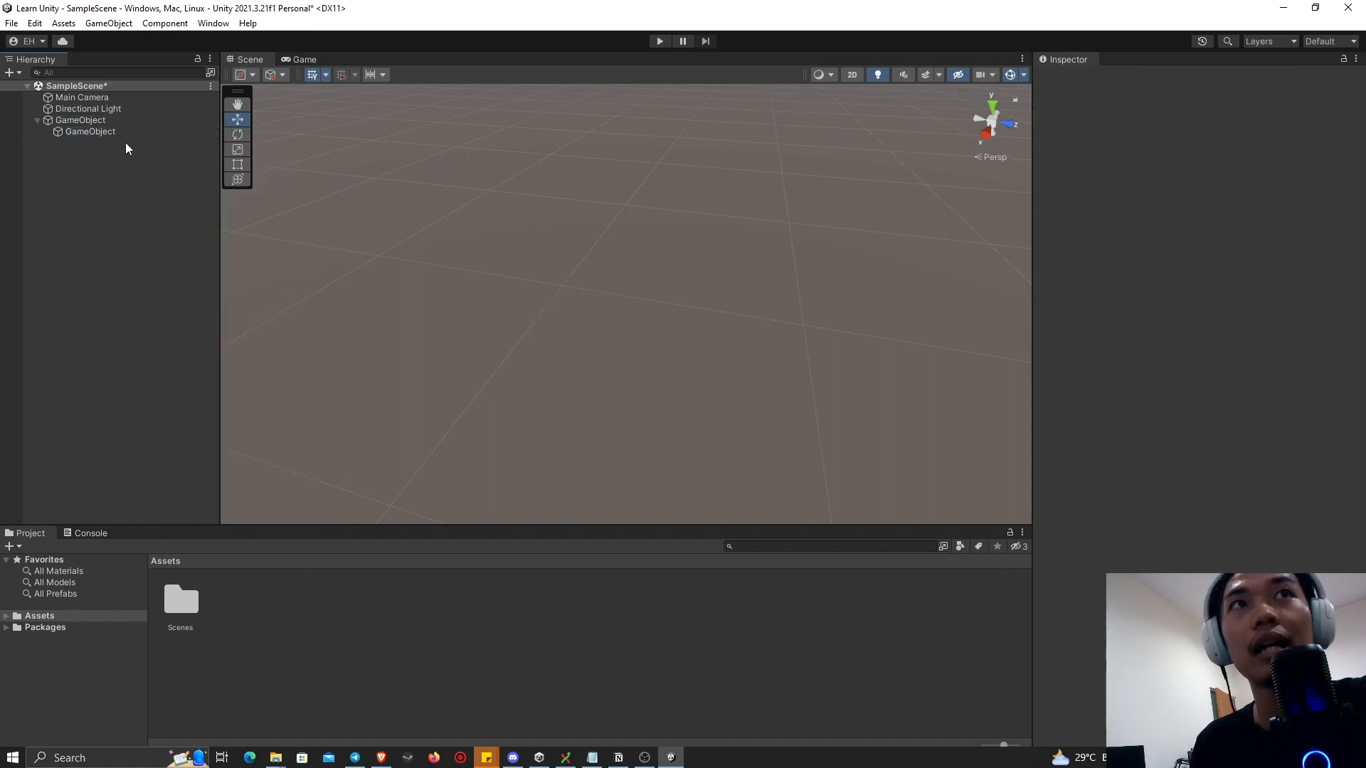
- Move the parent GameObject along its Z axis and set its Z position to 1
{"action": "left_click", "coordinate": [107, 121]}
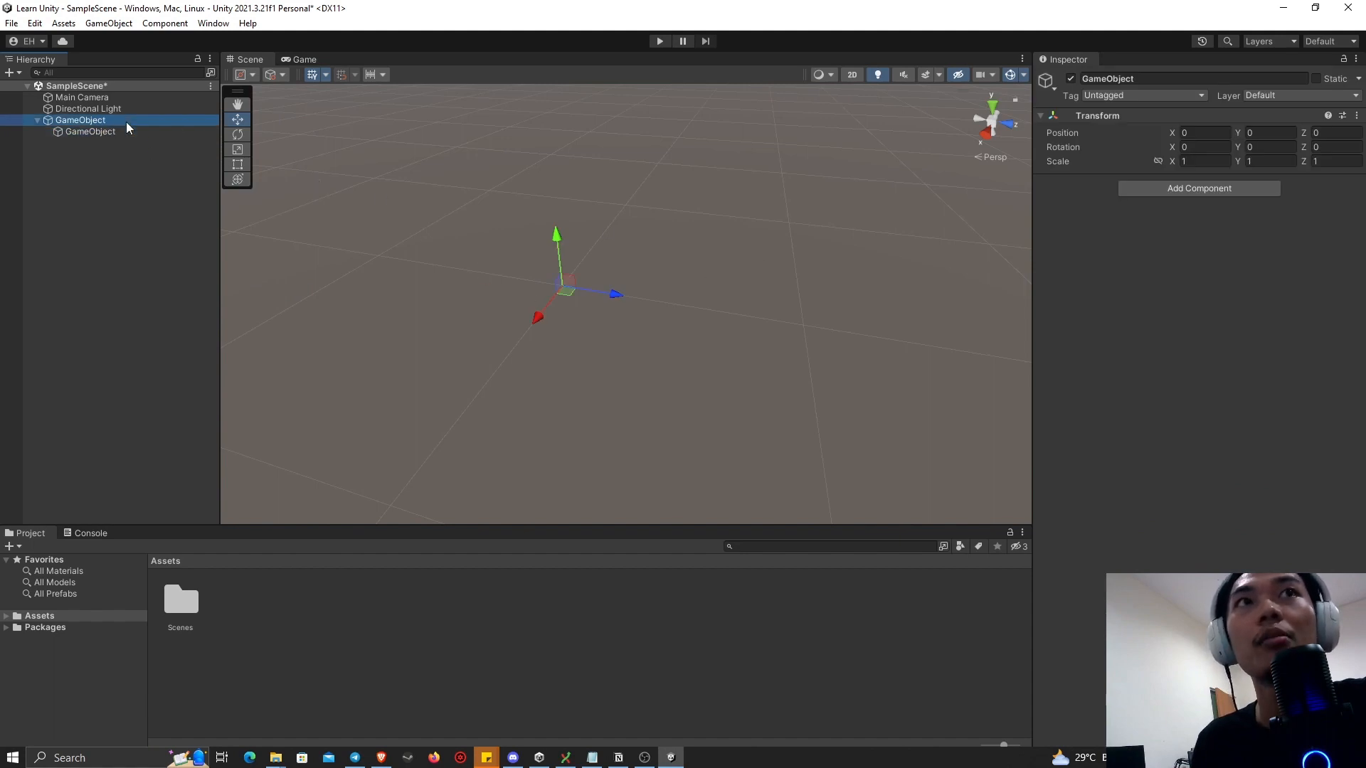
{"action": "left_click_drag", "start_coordinate": [616, 295], "coordinate": [805, 320]}
{"action": "left_click", "coordinate": [1333, 133]}
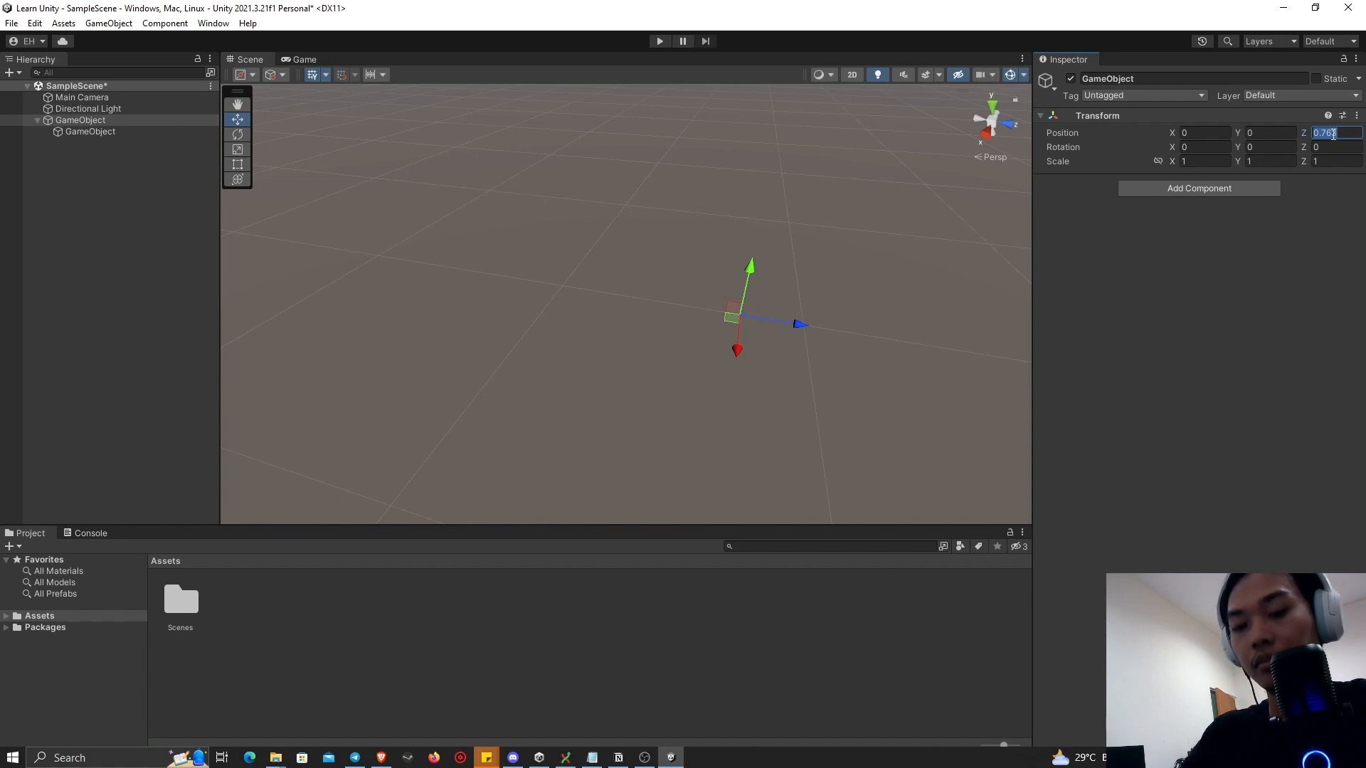
{"action": "type", "text": "1"}
{"action": "key", "text": "Return"}
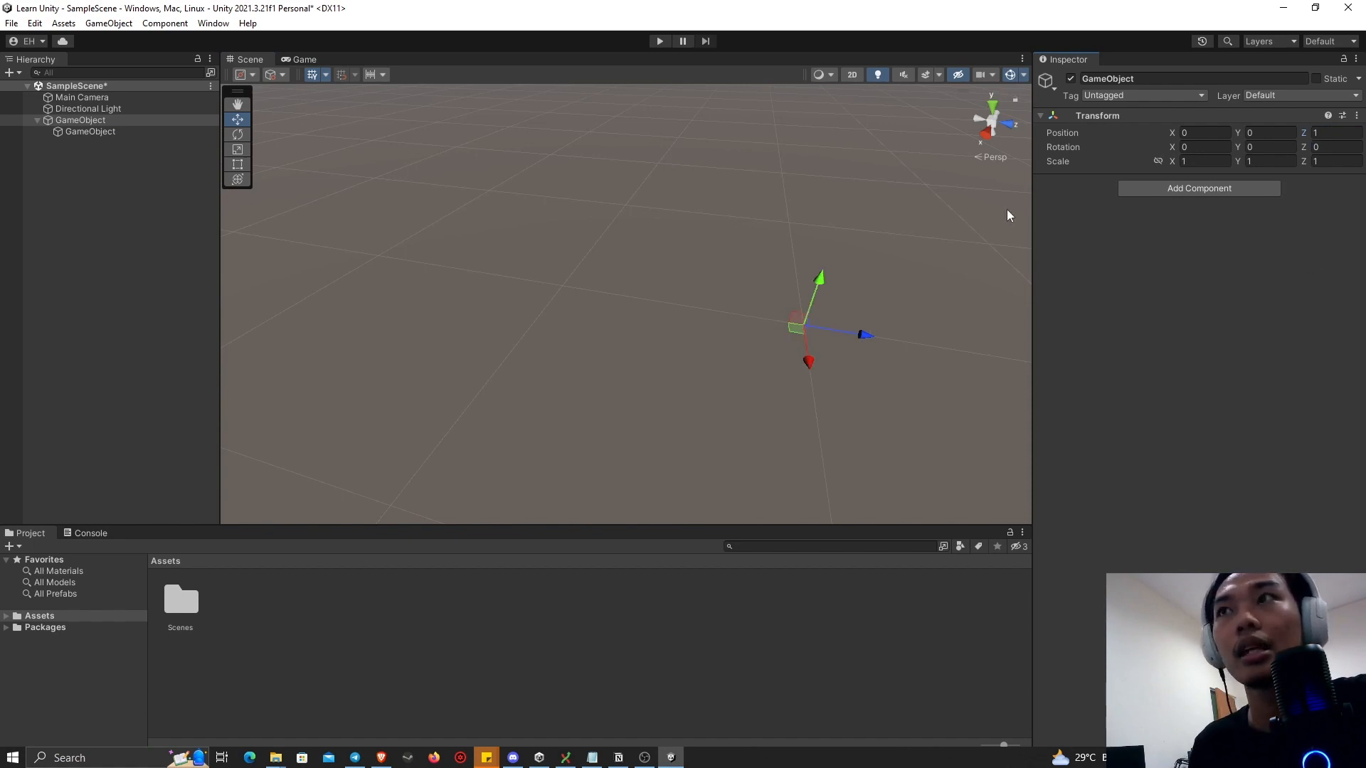
- Compare the Transform positions of the child and parent GameObjects, and read the description of the Position property
{"action": "left_click", "coordinate": [79, 131]}
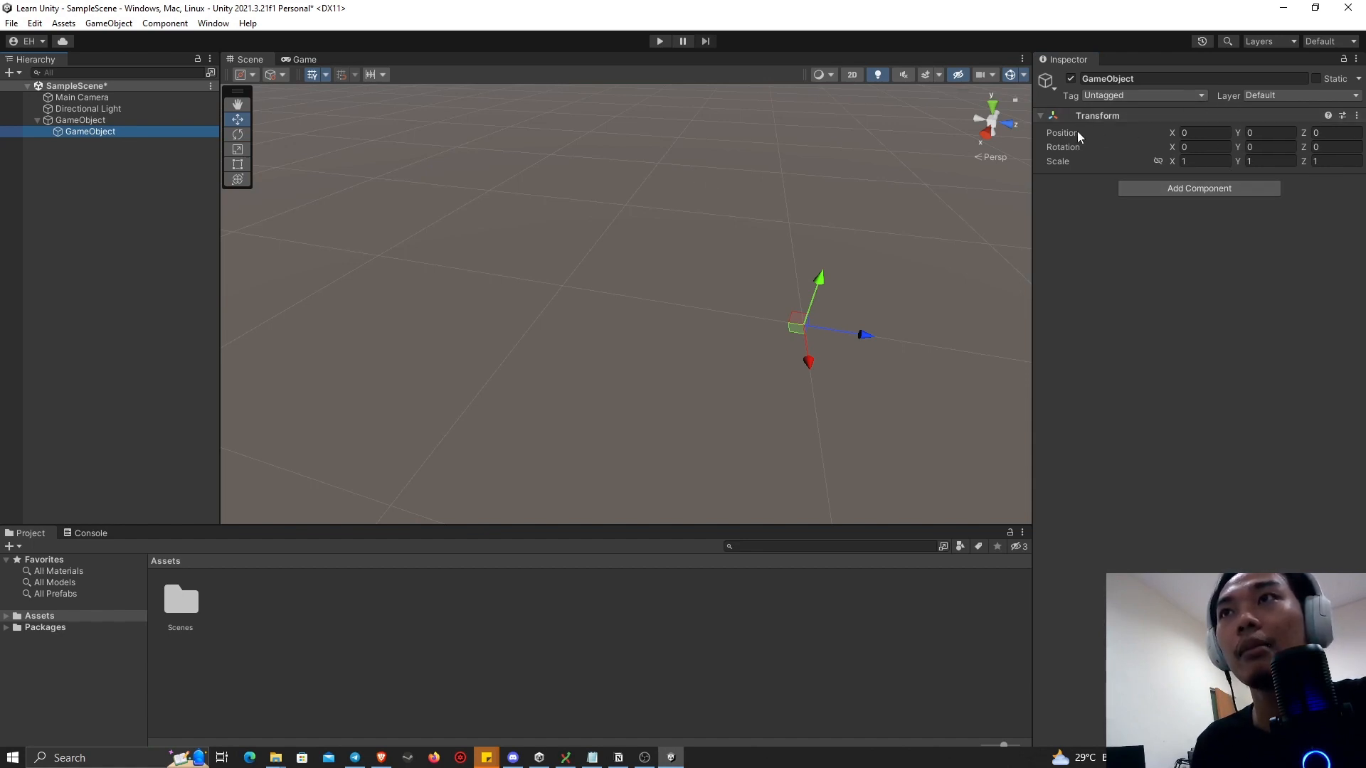
{"action": "mouse_move", "coordinate": [1078, 135]}
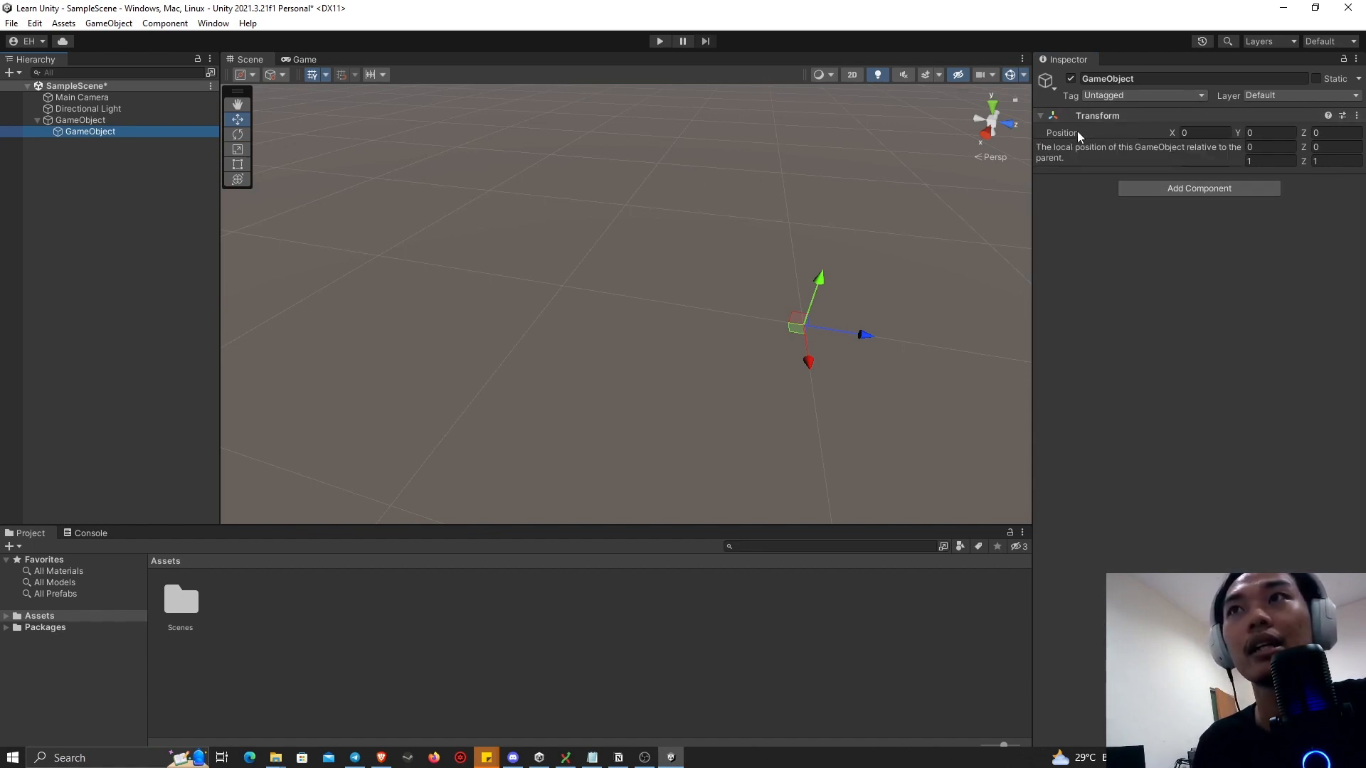
{"action": "left_click", "coordinate": [140, 121]}
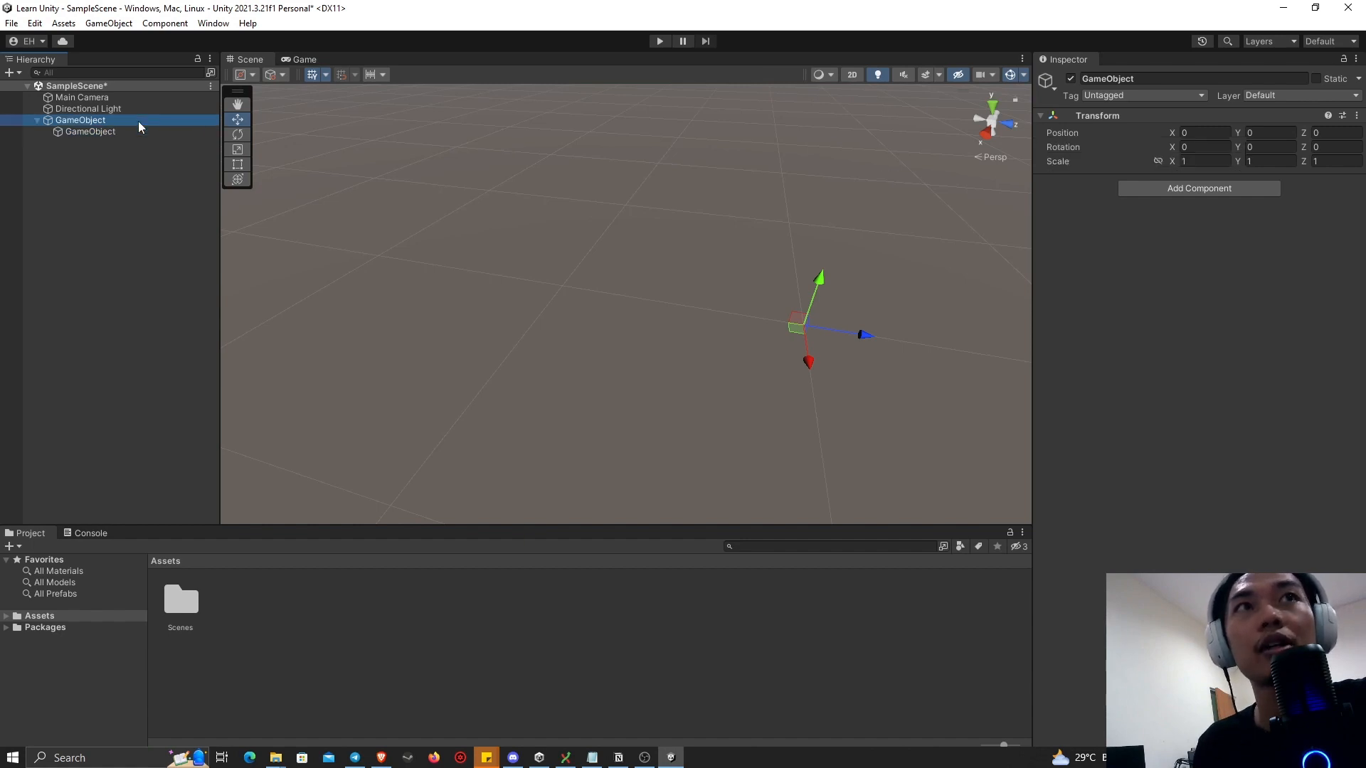
{"action": "mouse_move", "coordinate": [1060, 132]}
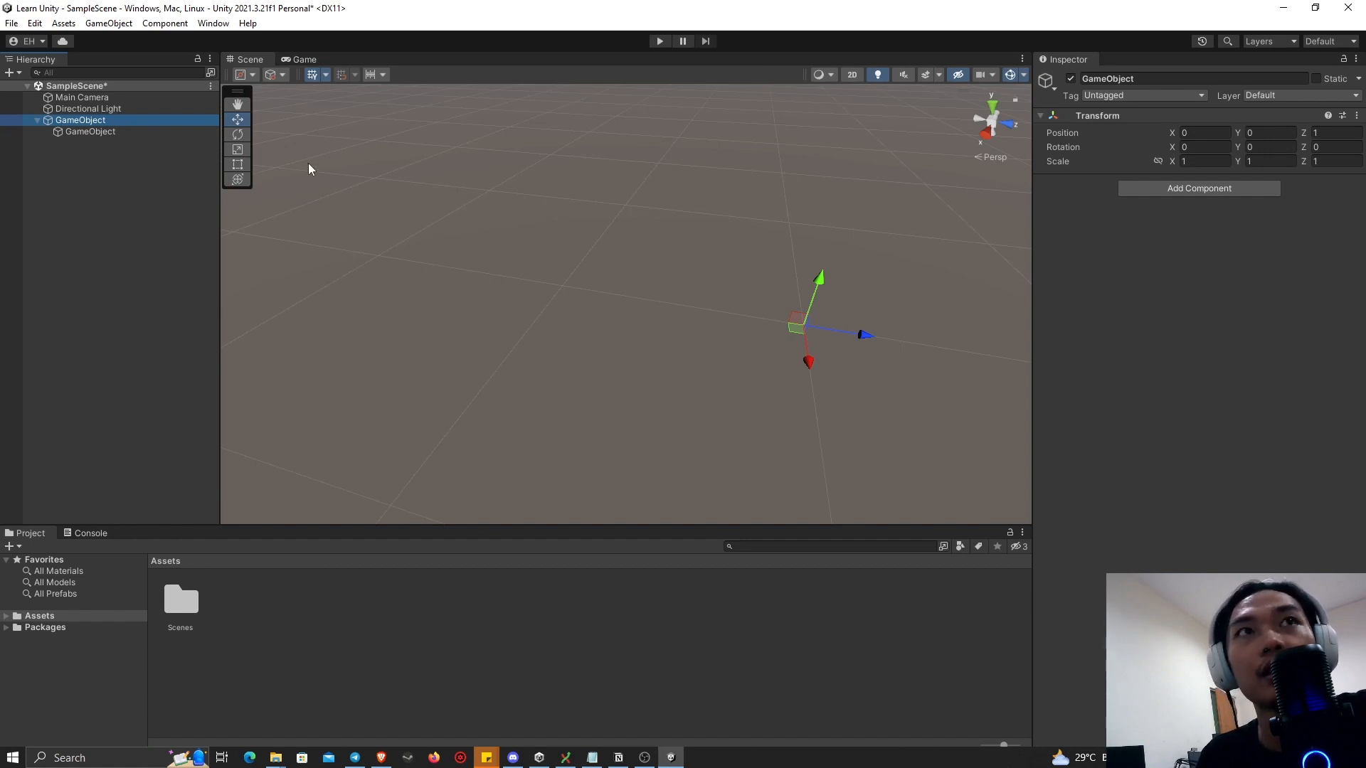
{"action": "left_click", "coordinate": [139, 130]}
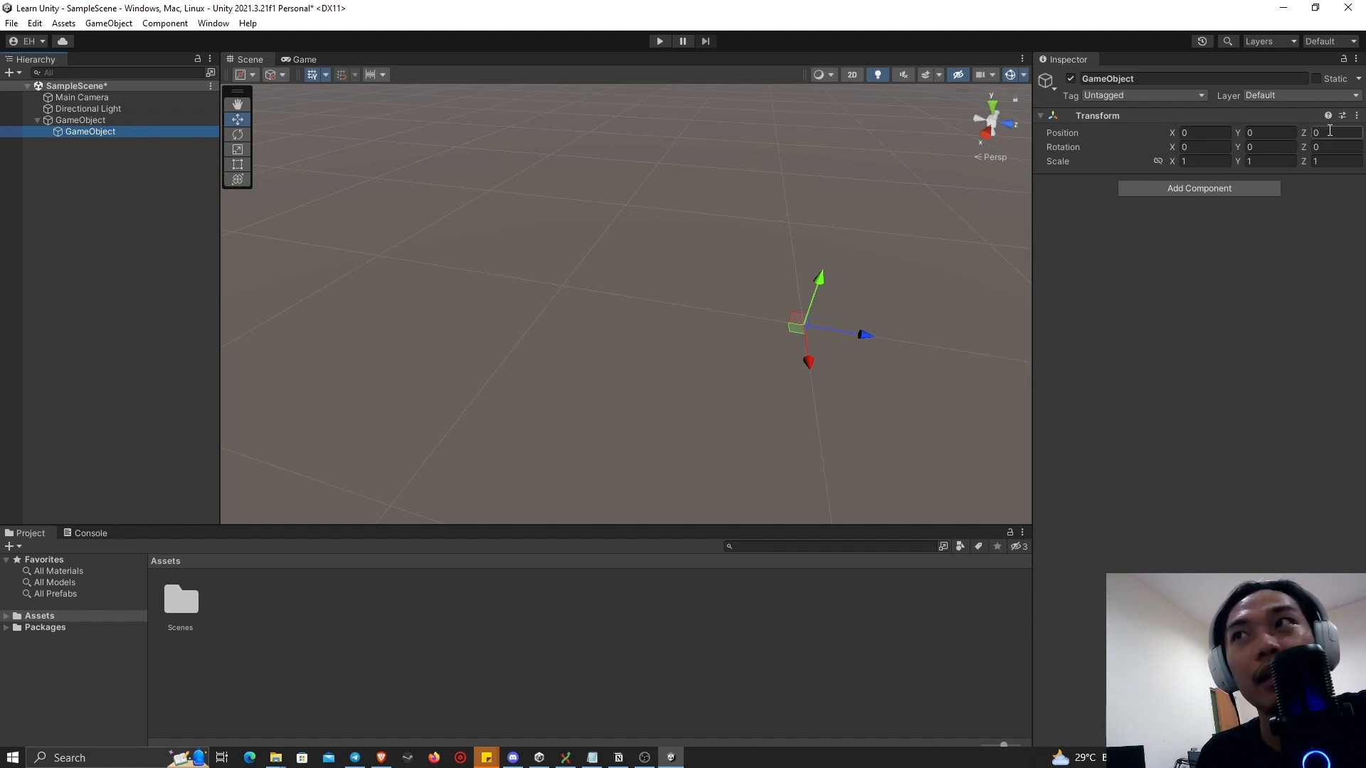
{"action": "left_click", "coordinate": [77, 121]}
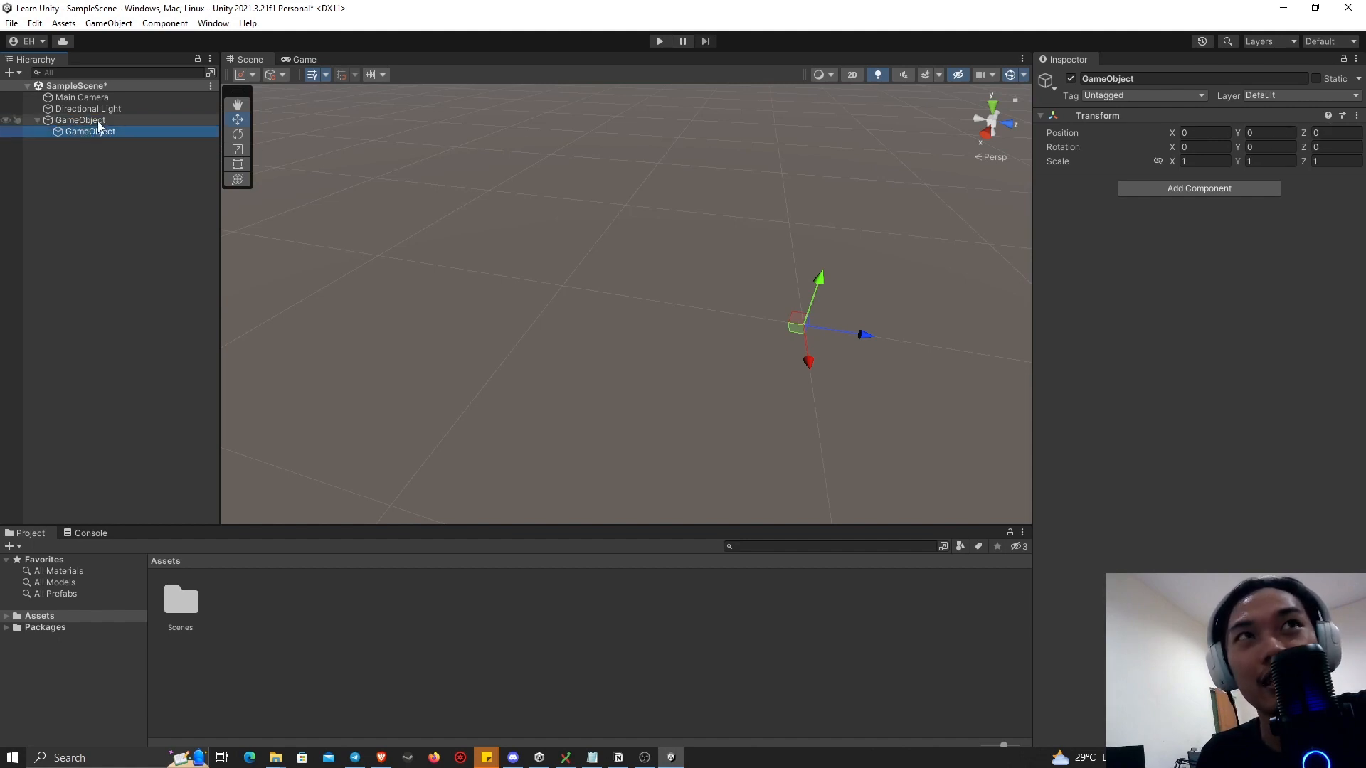
{"action": "left_click", "coordinate": [185, 134]}
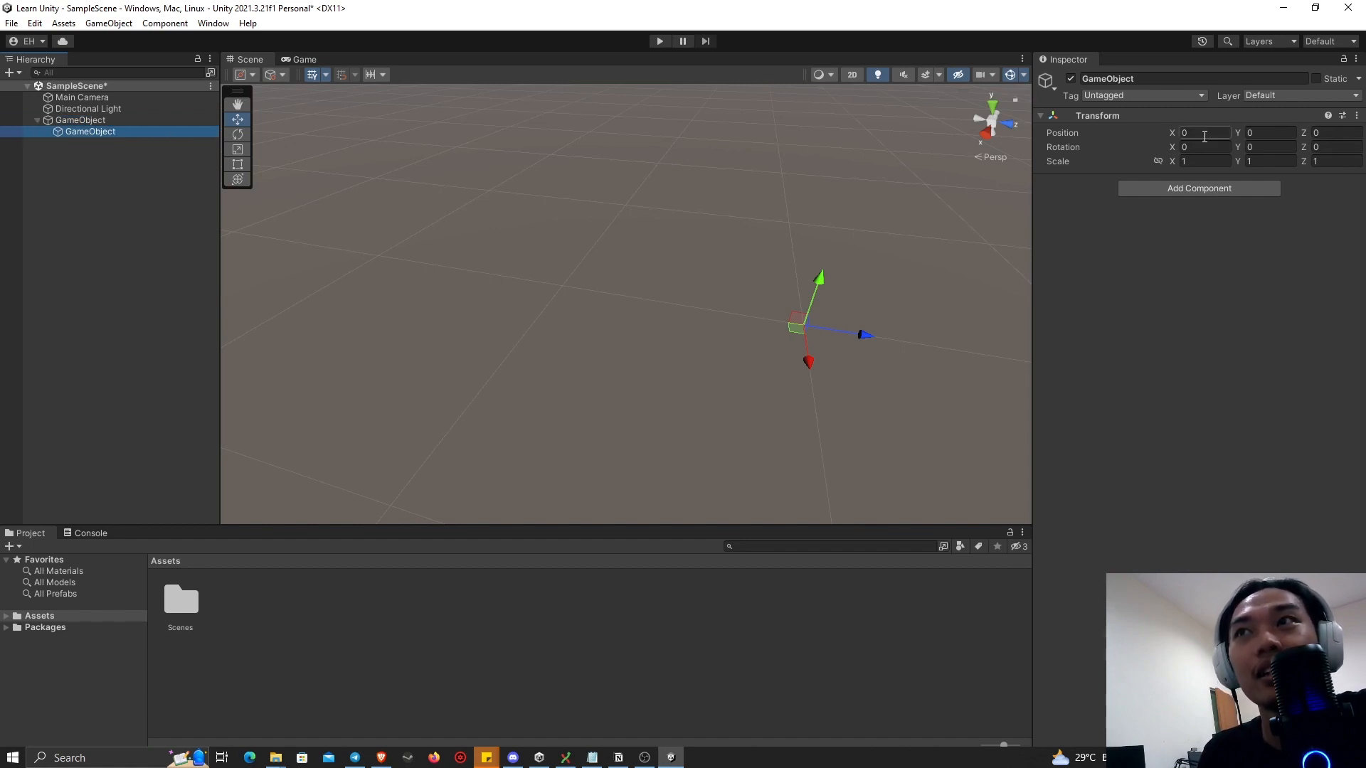
{"action": "left_click", "coordinate": [157, 120]}
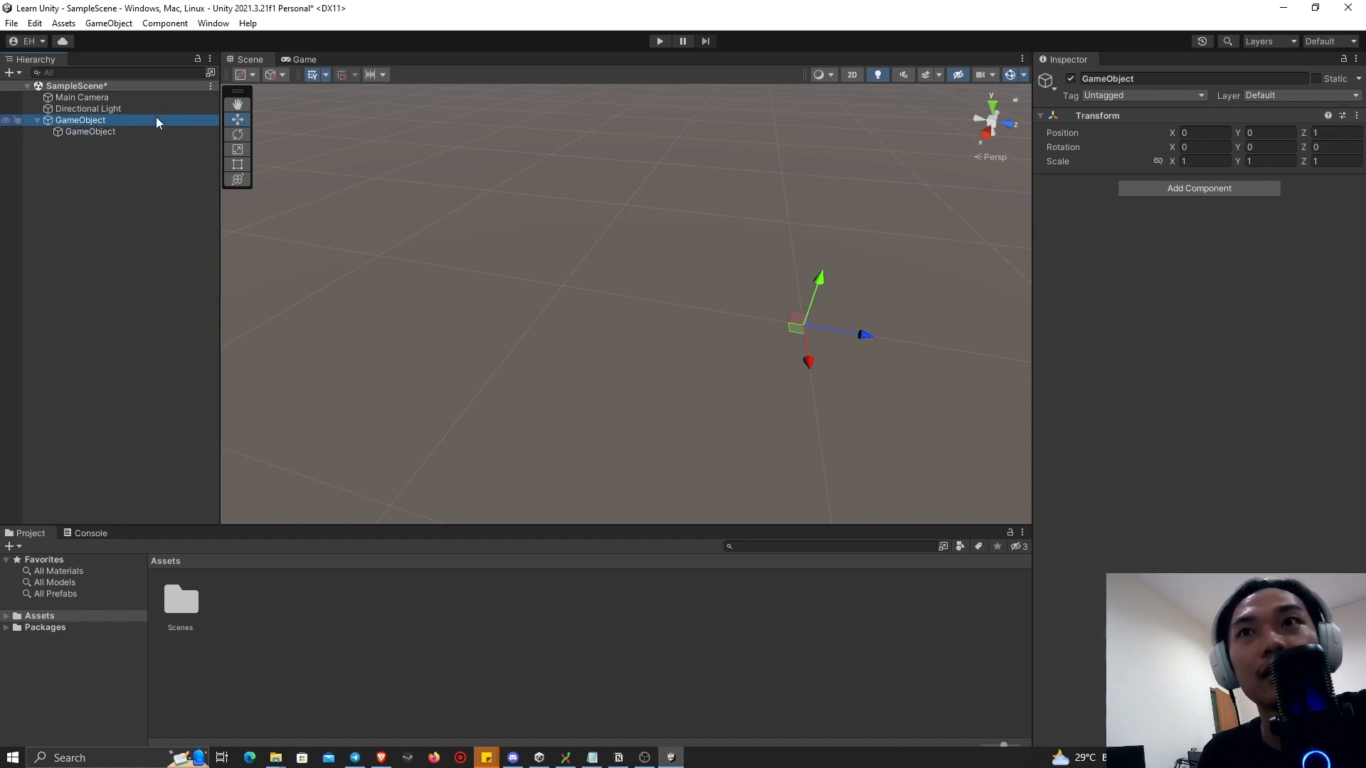
{"action": "left_click", "coordinate": [156, 131]}
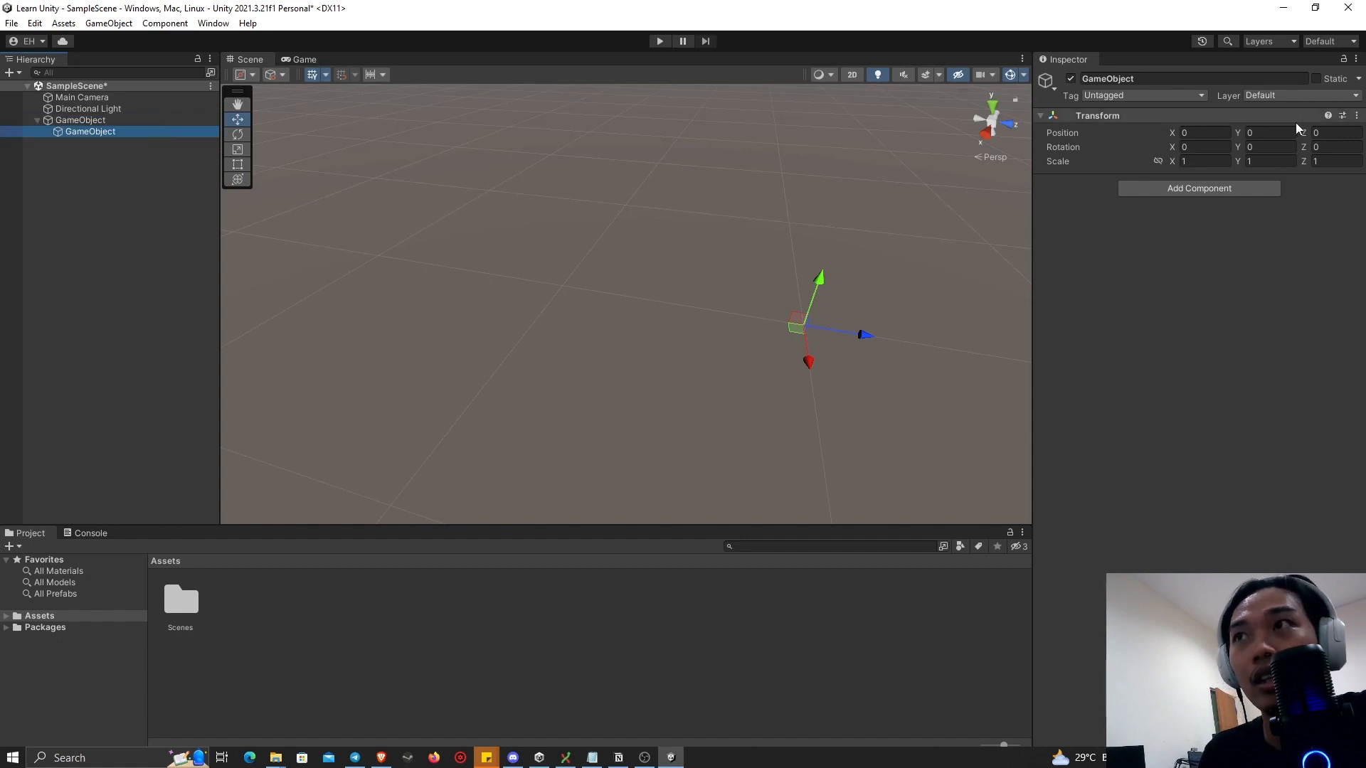
{"action": "left_click", "coordinate": [127, 120]}
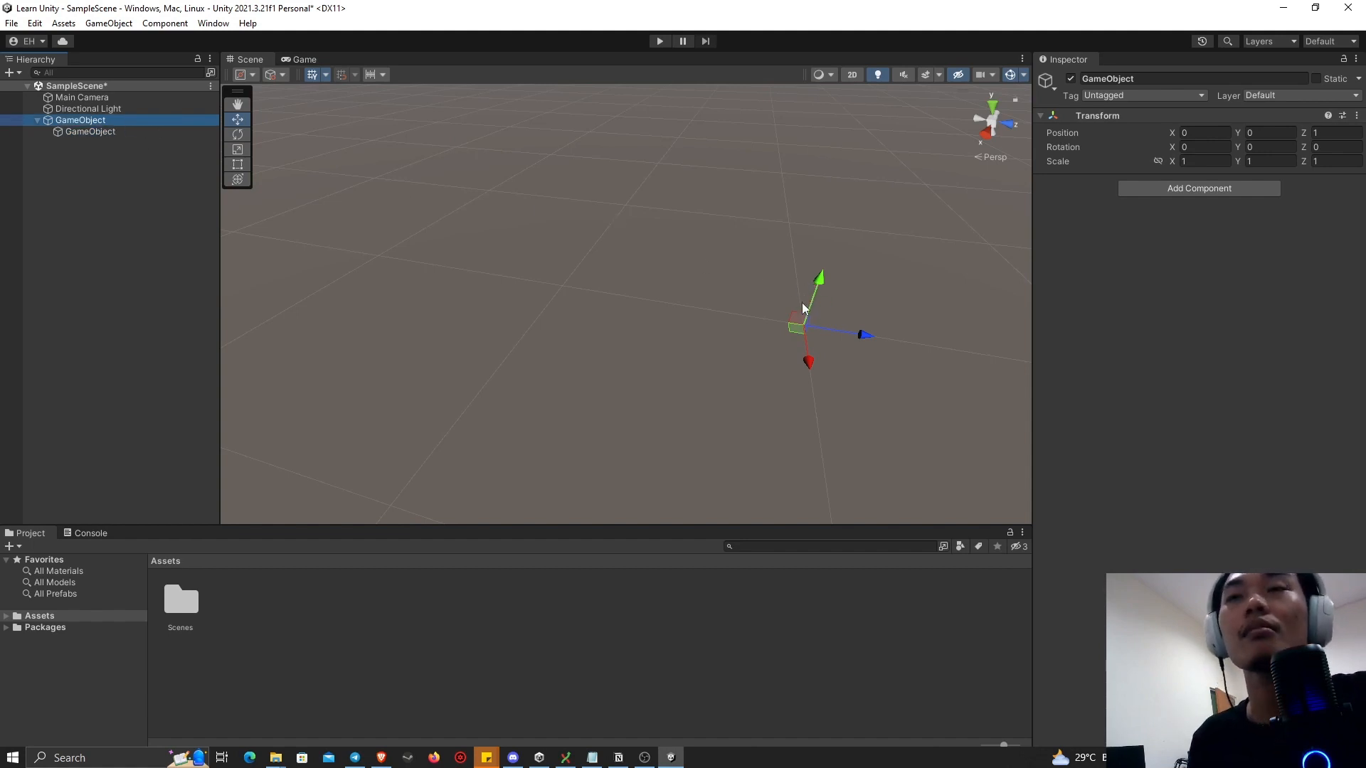
- Move the parent GameObject freehand to about X -0.49, Z 1.539, and compare its position with the child's
{"action": "left_click_drag", "start_coordinate": [800, 331], "coordinate": [896, 289]}
{"action": "left_click", "coordinate": [91, 132]}
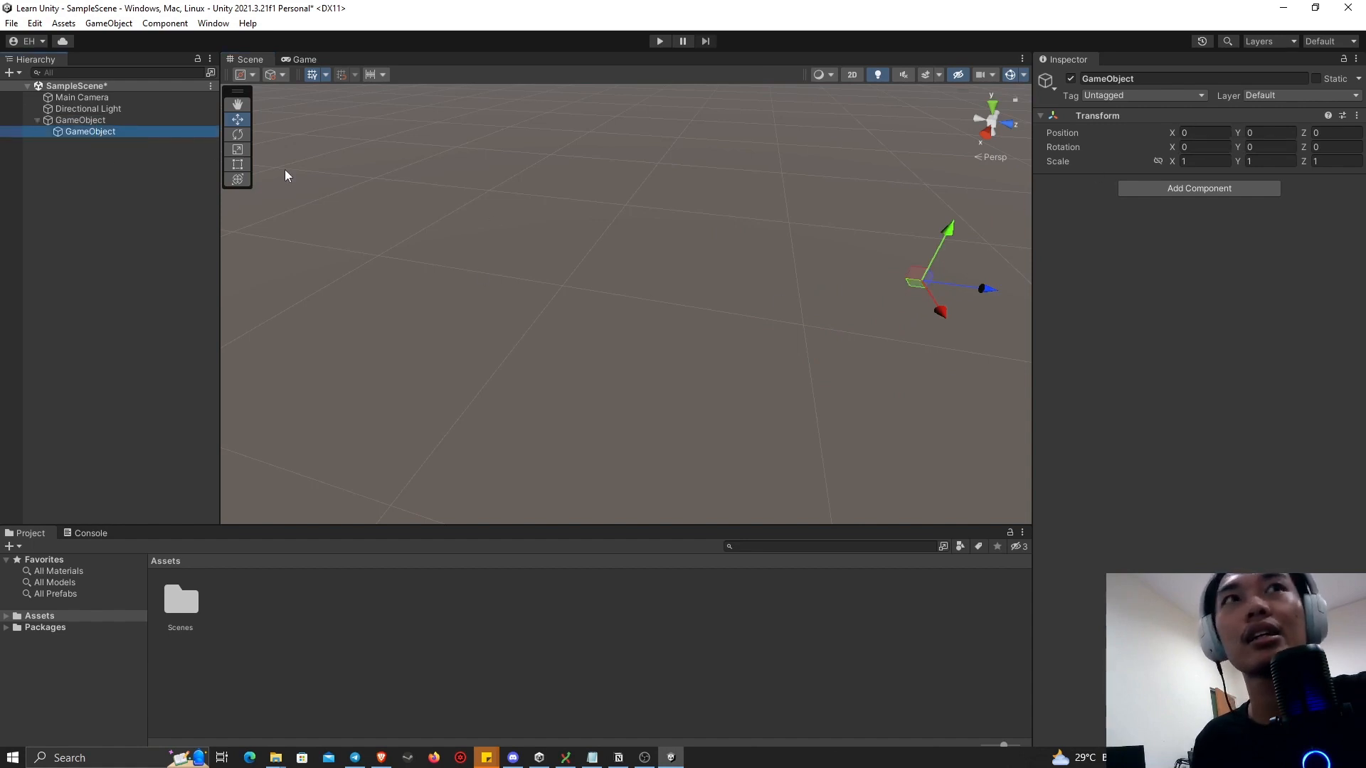
{"action": "left_click", "coordinate": [156, 123]}
{"action": "left_click", "coordinate": [149, 131]}
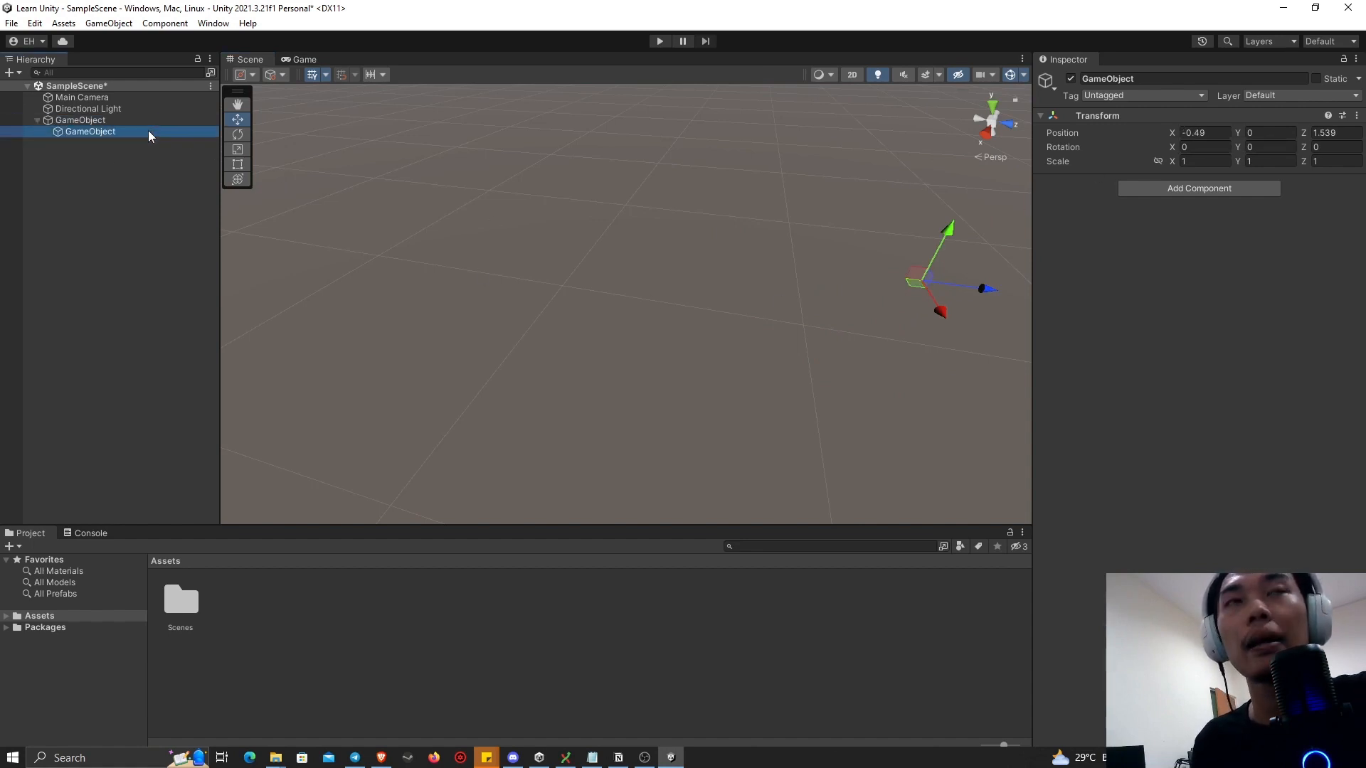
- Delete the parent GameObject together with its child from the Hierarchy
{"action": "left_click", "coordinate": [136, 123]}
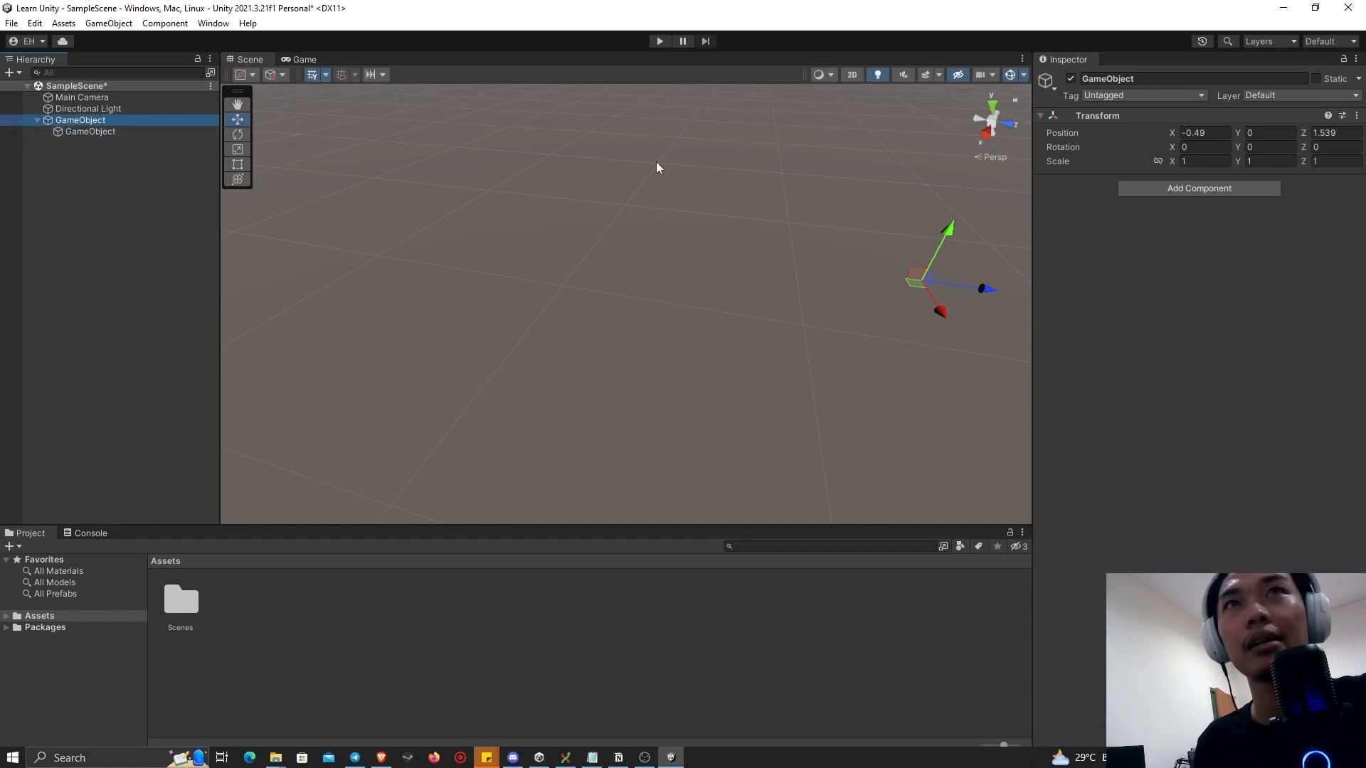
{"action": "right_click", "coordinate": [79, 121]}
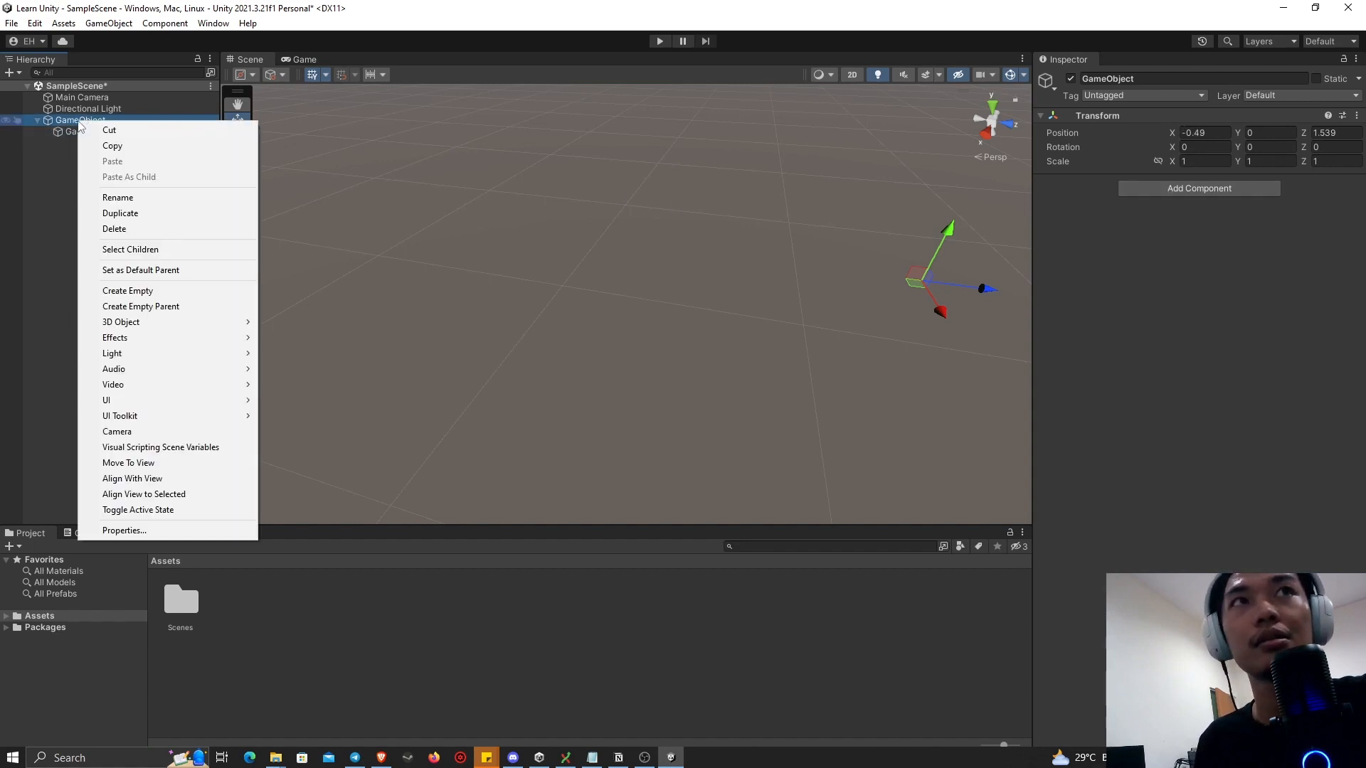
{"action": "left_click", "coordinate": [107, 227]}
- Create a 3D Cube in the scene and add a 3D Sphere as its child
{"action": "right_click", "coordinate": [109, 165]}
{"action": "mouse_move", "coordinate": [212, 353]}
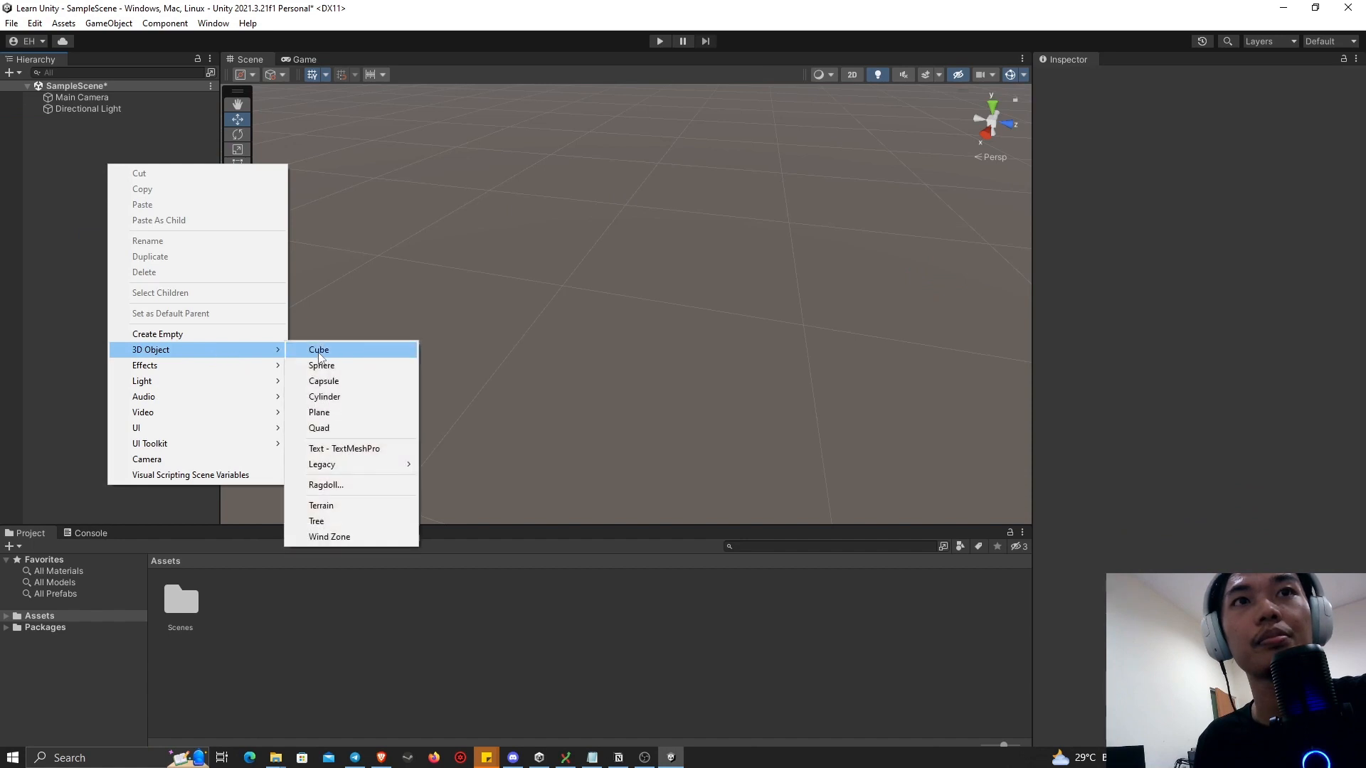
{"action": "left_click", "coordinate": [313, 349]}
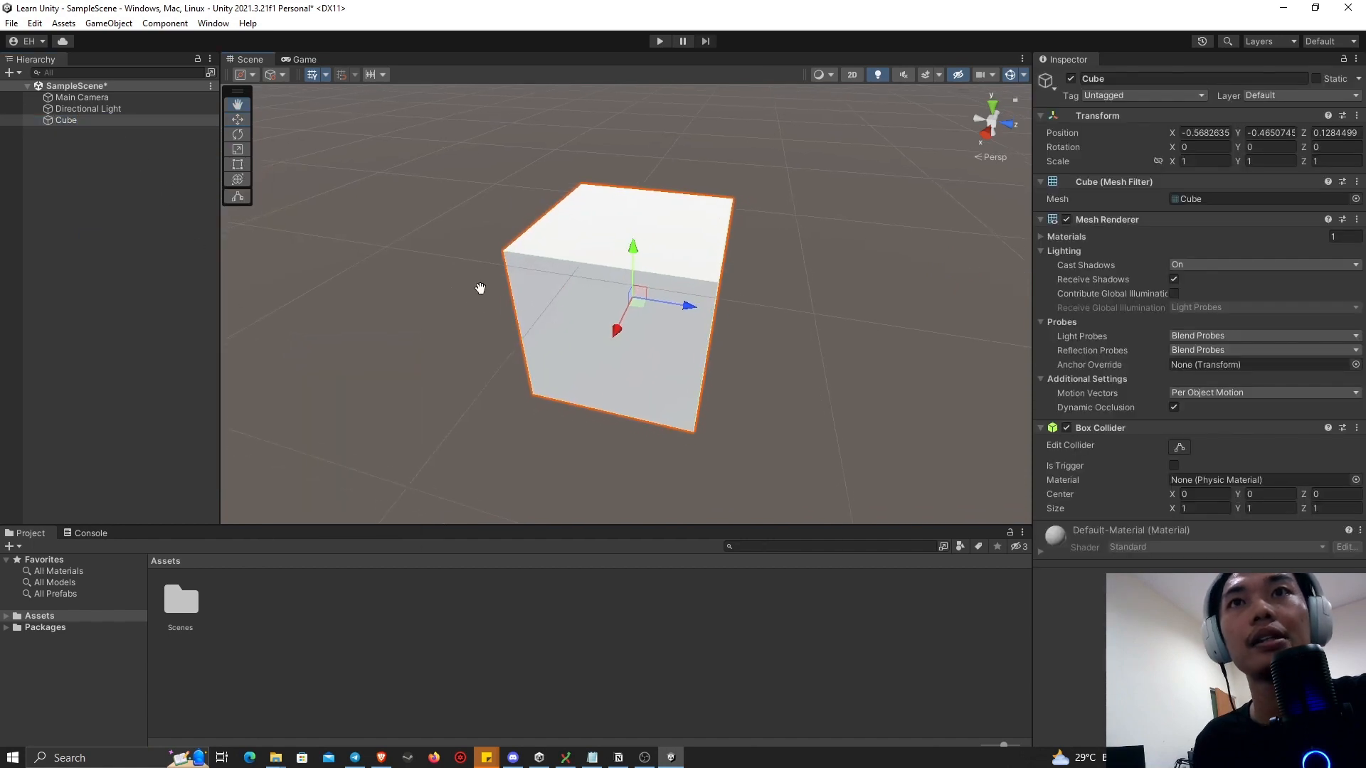
{"action": "right_click", "coordinate": [95, 122]}
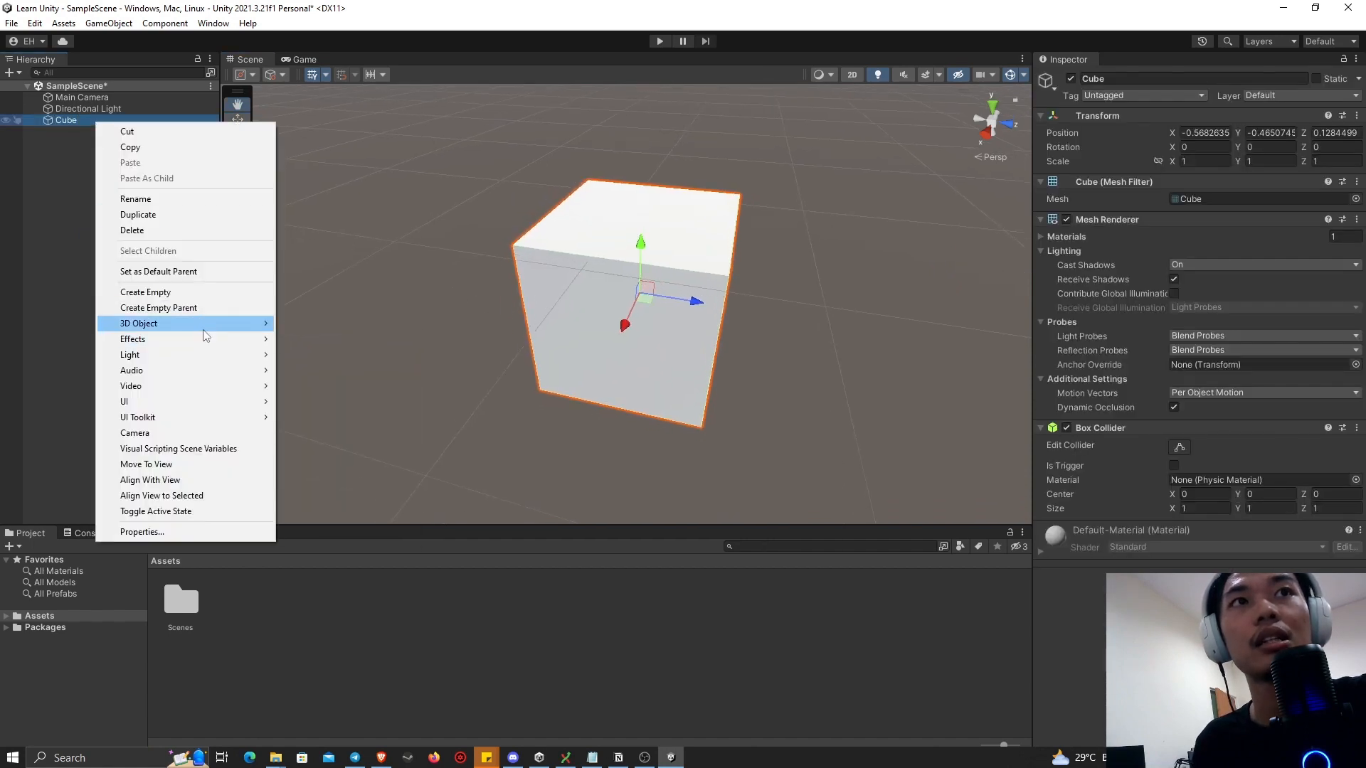
{"action": "mouse_move", "coordinate": [207, 325]}
{"action": "left_click", "coordinate": [317, 340]}
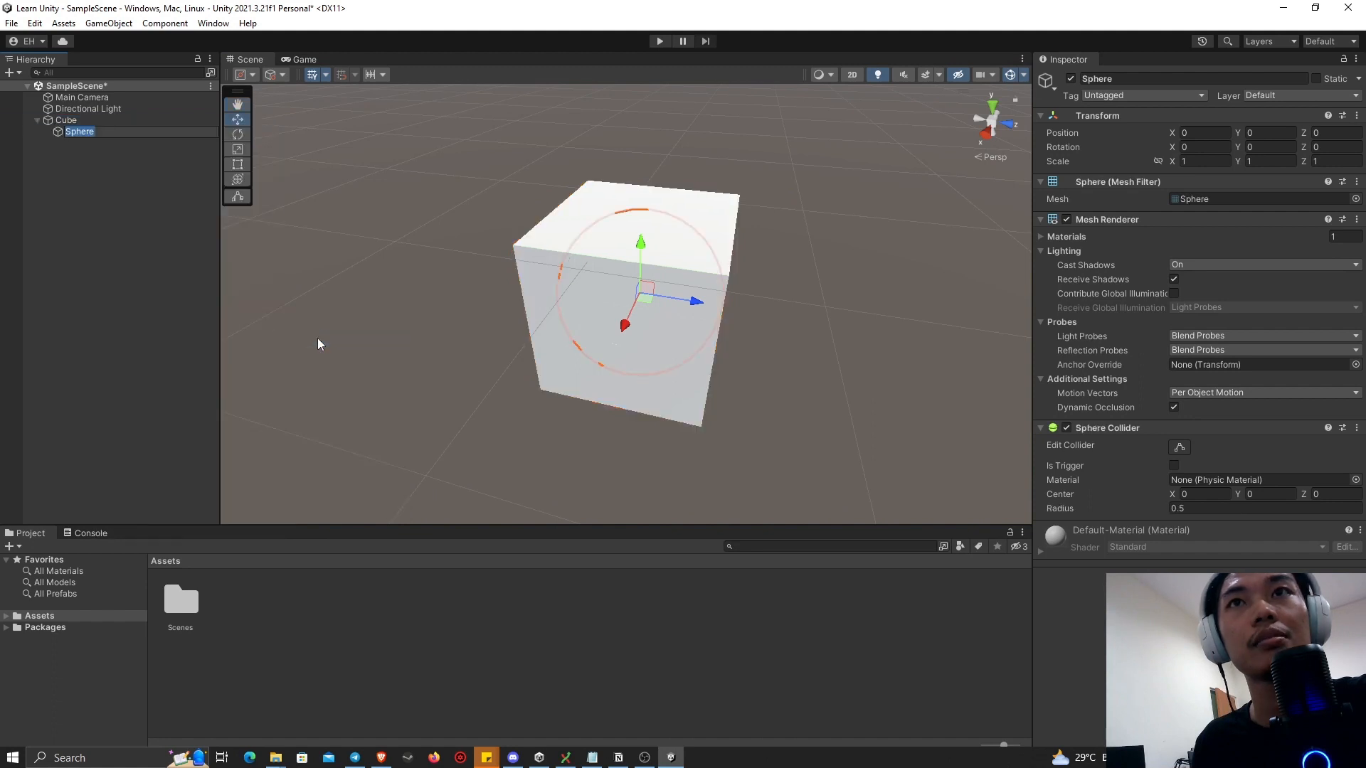
{"action": "left_click", "coordinate": [80, 151]}
{"action": "left_click", "coordinate": [86, 132]}
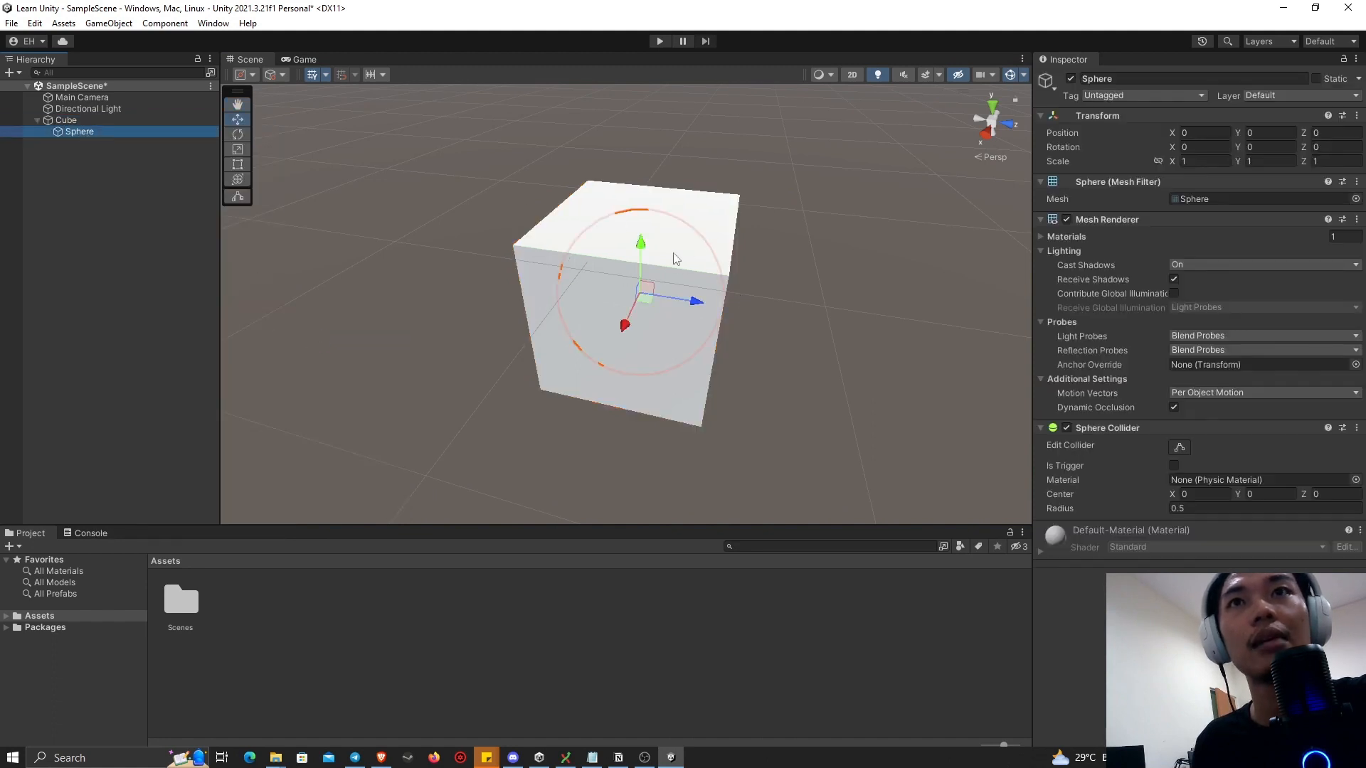
- Set the Cube's position to X 0, Y 0, Z 0
{"action": "right_click_drag", "start_coordinate": [673, 253], "coordinate": [743, 239]}
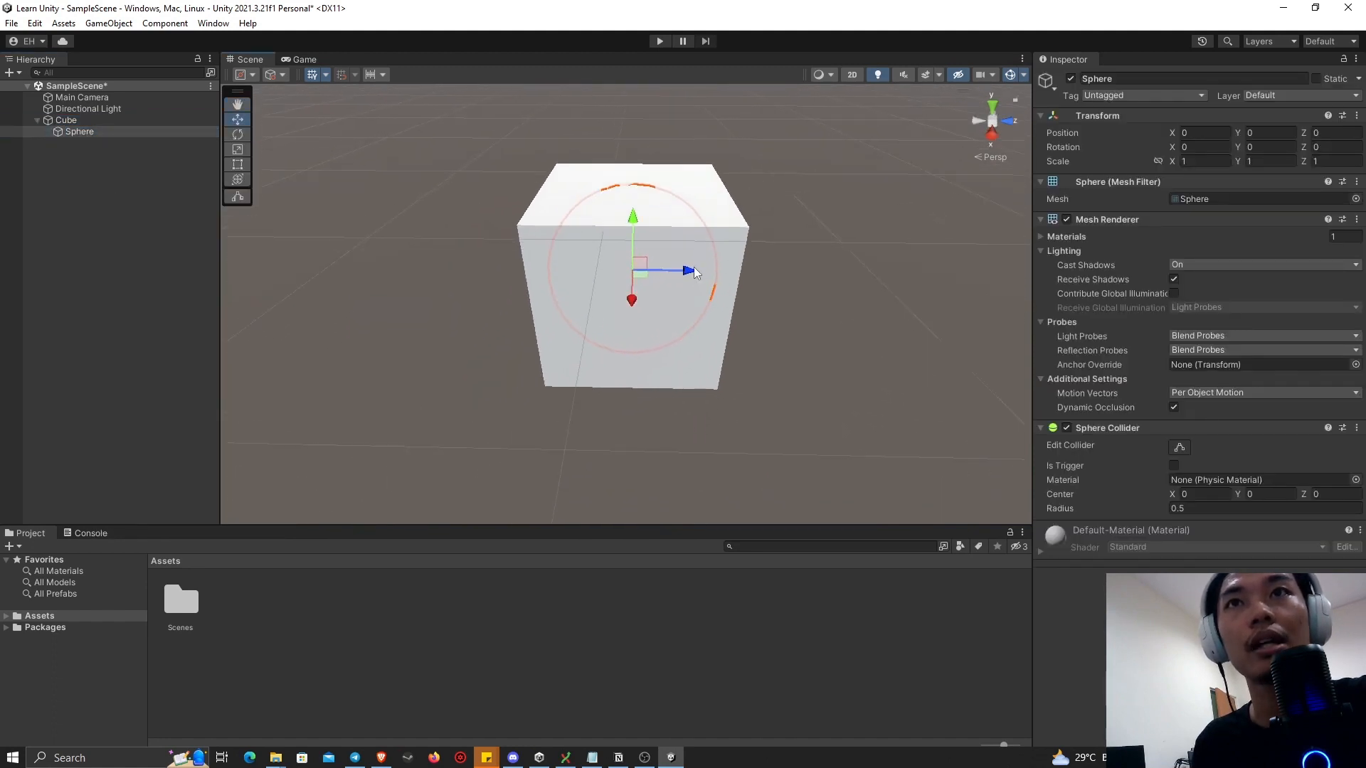
{"action": "left_click", "coordinate": [145, 124]}
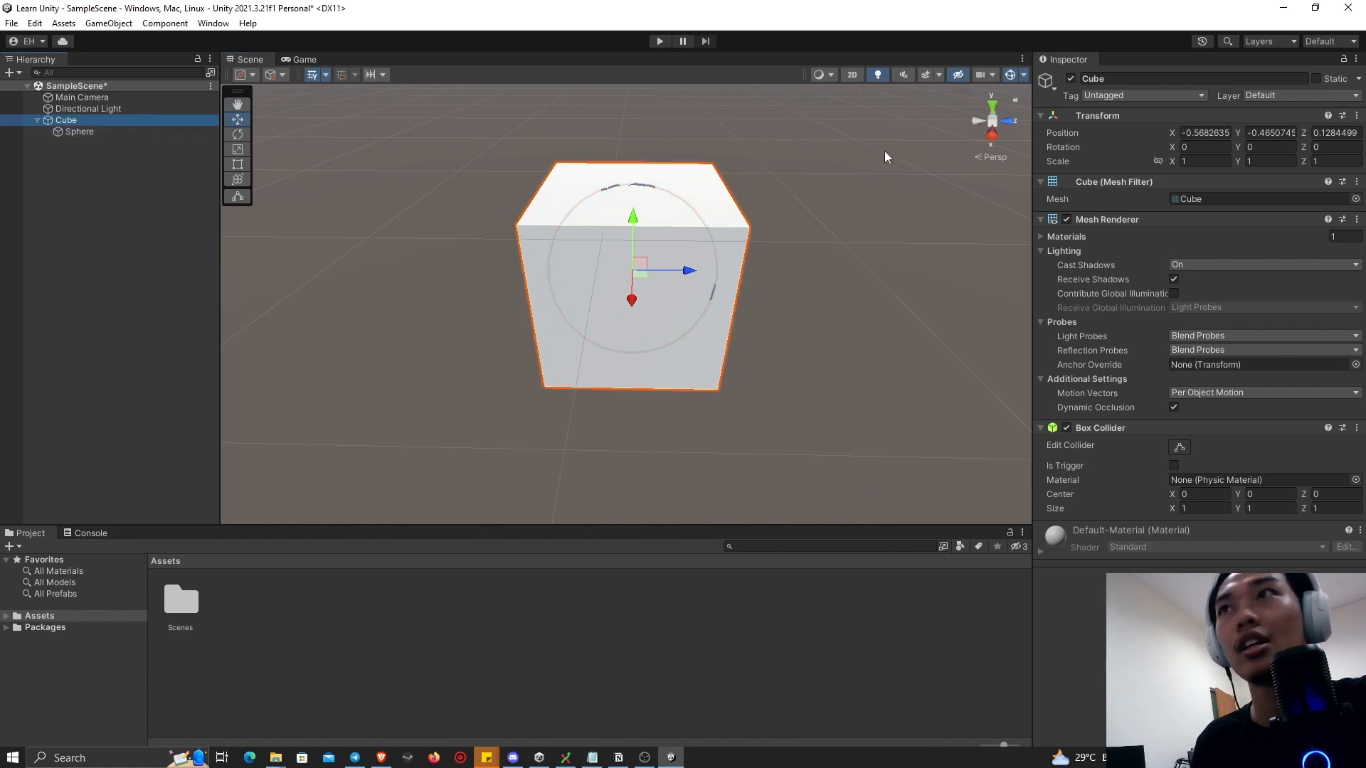
{"action": "left_click", "coordinate": [1212, 130]}
{"action": "type", "text": "0"}
{"action": "left_click", "coordinate": [1273, 132]}
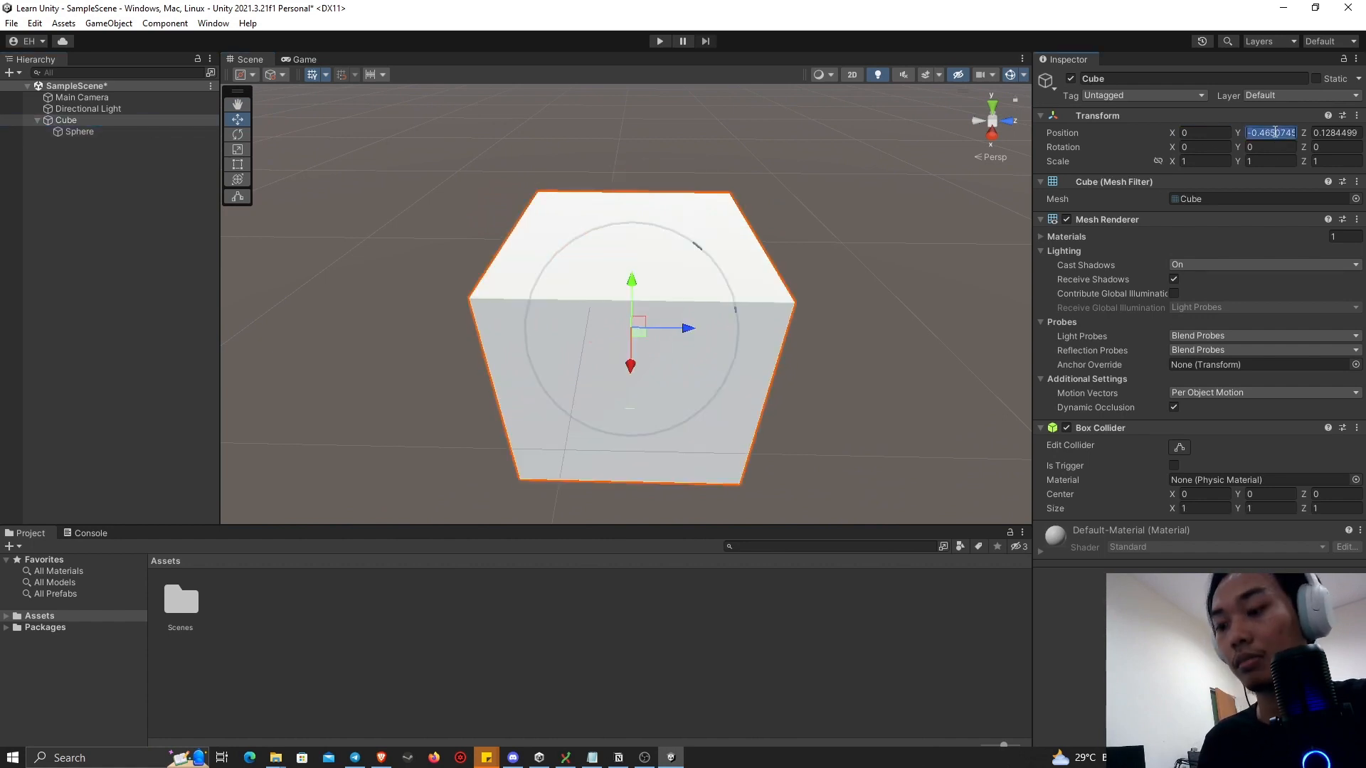
{"action": "type", "text": "0"}
{"action": "left_click", "coordinate": [1322, 132]}
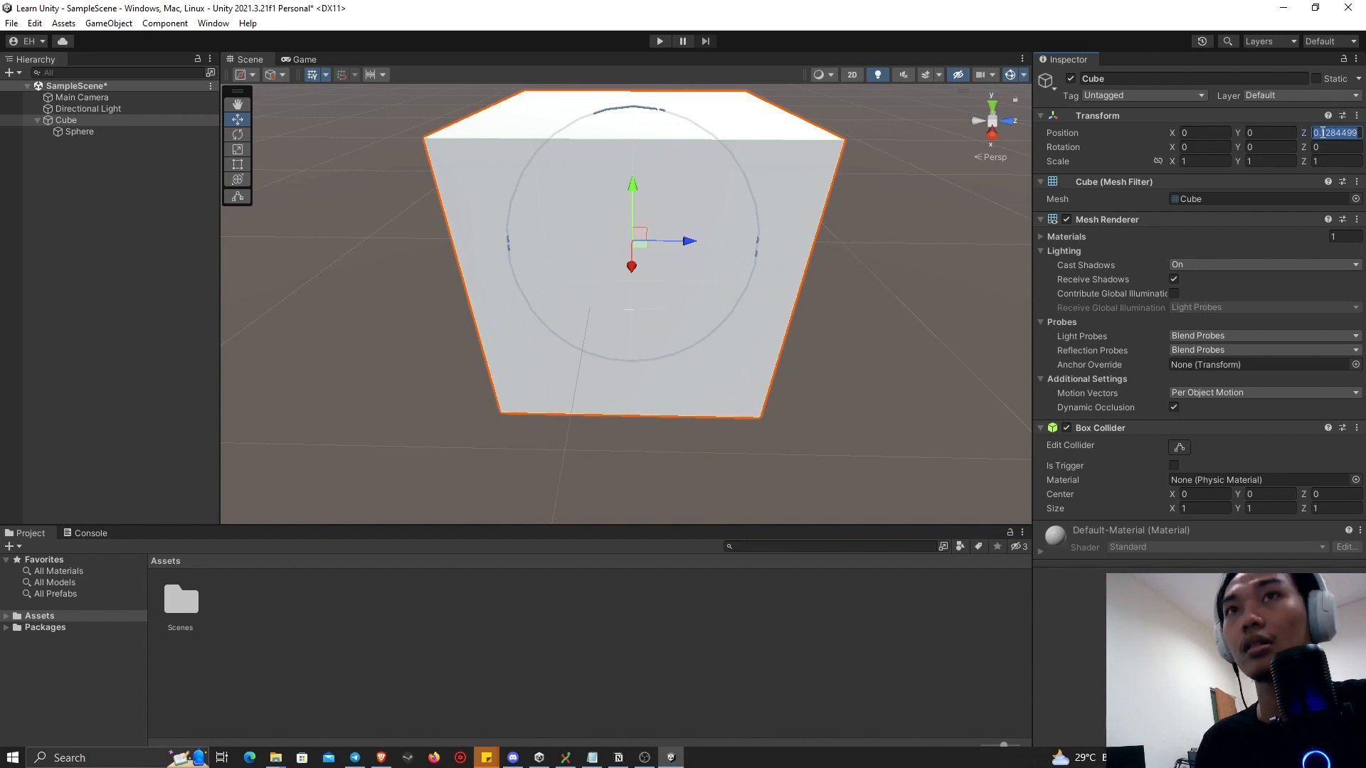
{"action": "type", "text": "0"}
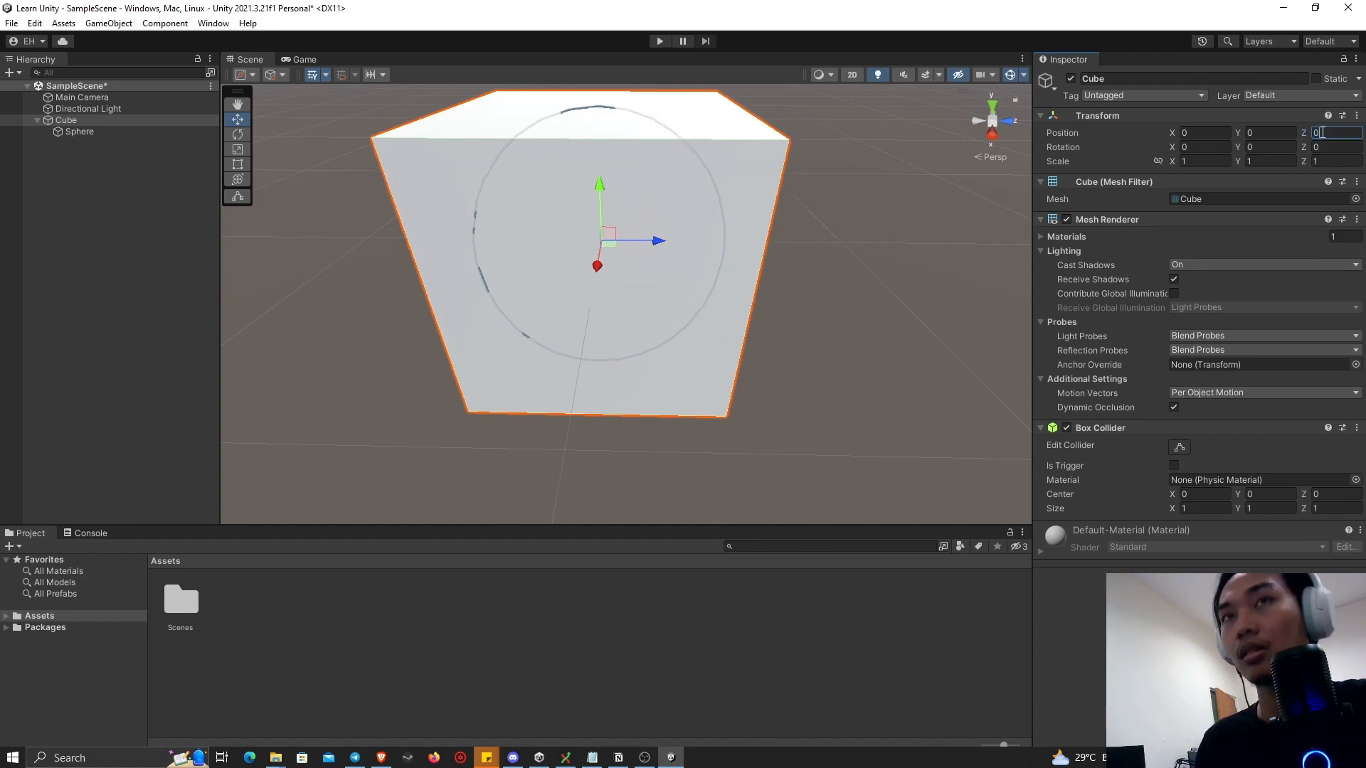
- Try 0.1 as the child Sphere's Z position, and set it to 1 instead
{"action": "left_click", "coordinate": [110, 134]}
{"action": "right_click_drag", "start_coordinate": [555, 288], "coordinate": [582, 224]}
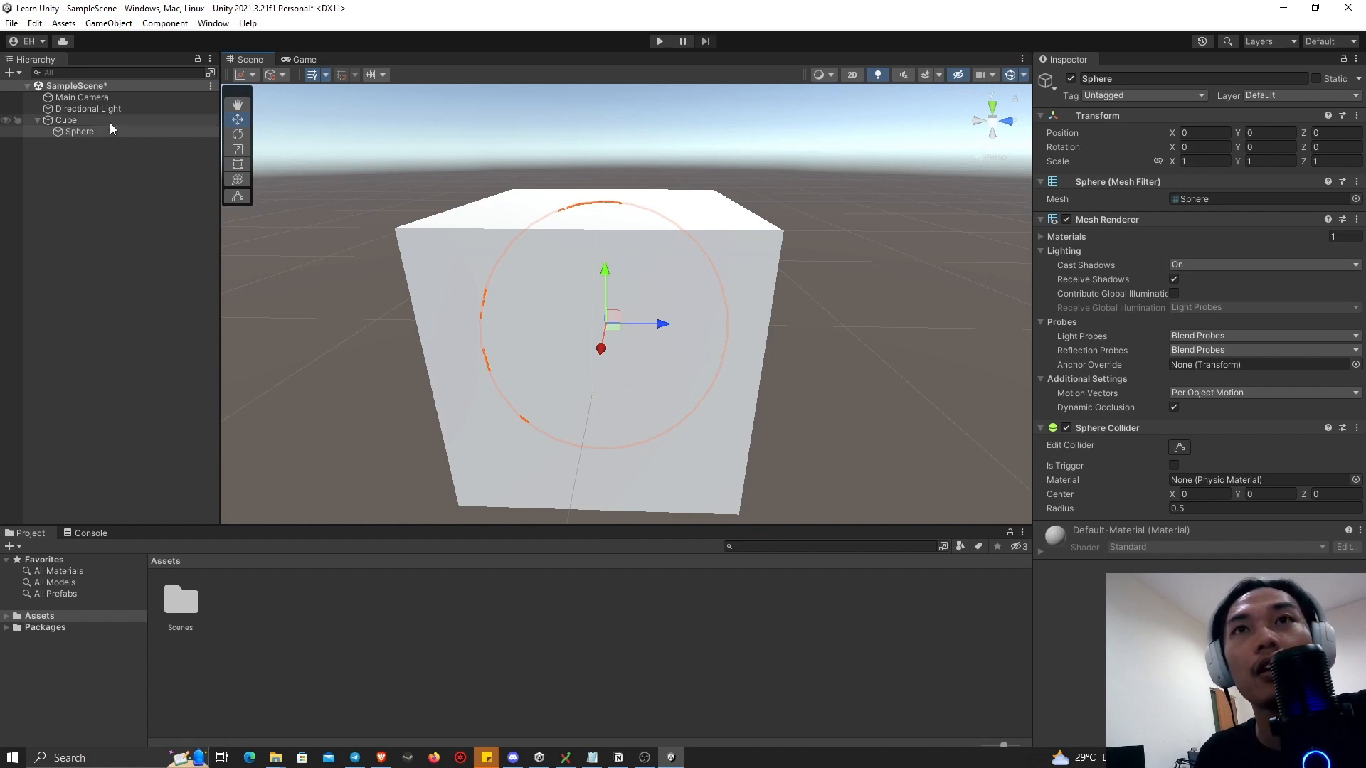
{"action": "left_click", "coordinate": [1329, 133]}
{"action": "type", "text": "0.1"}
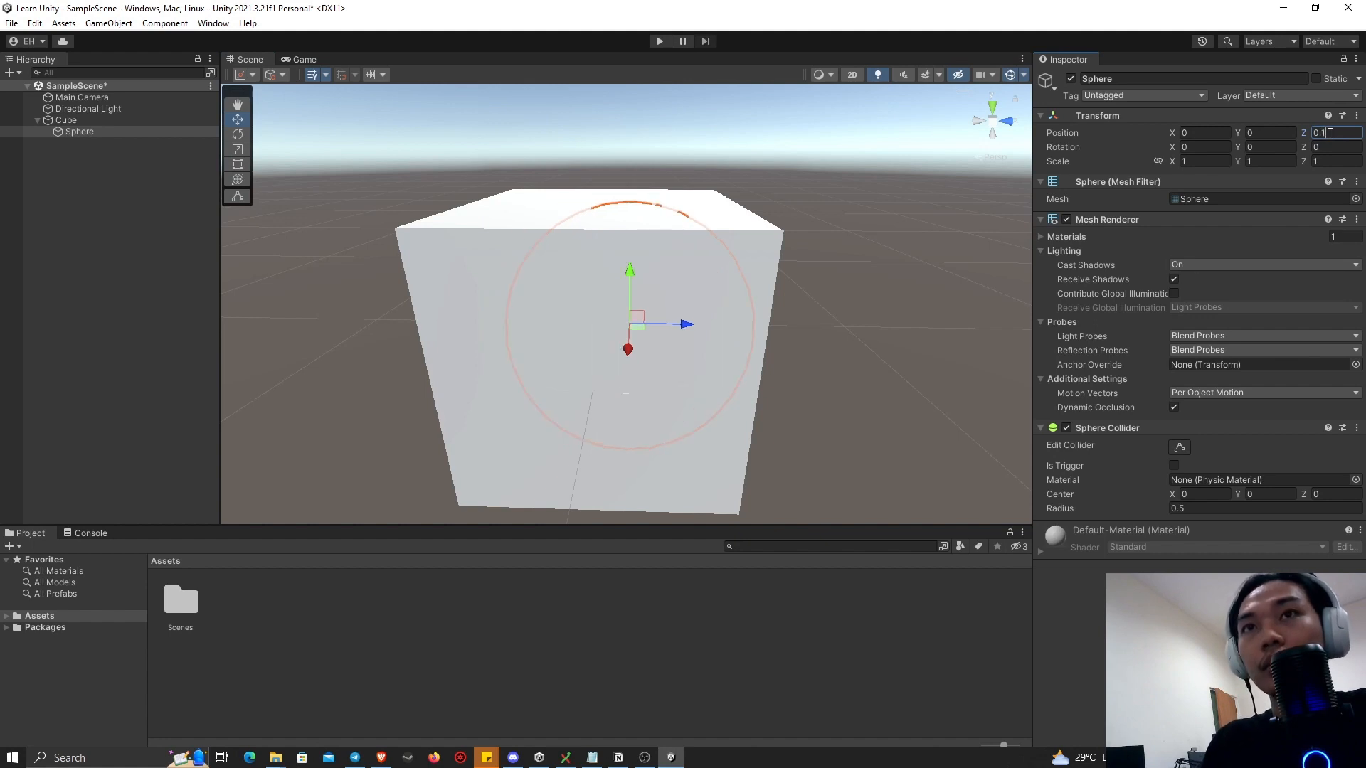
{"action": "key", "text": "BackSpace"}
{"action": "key", "text": "BackSpace"}
{"action": "key", "text": "BackSpace"}
{"action": "type", "text": "1"}
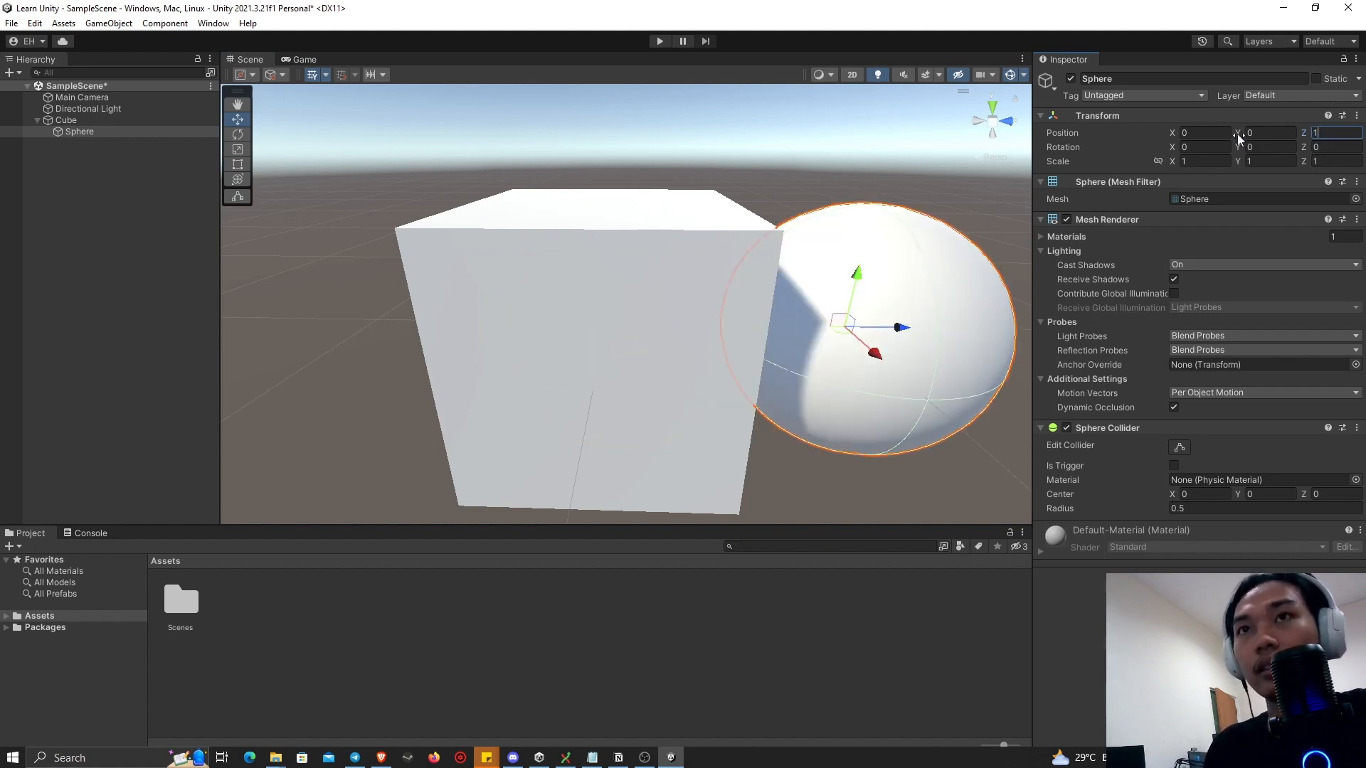
- Move the Cube freehand to about X -2.559, Z 1.122, and compare its position with the child Sphere's
{"action": "middle_click_drag", "start_coordinate": [715, 317], "coordinate": [621, 265]}
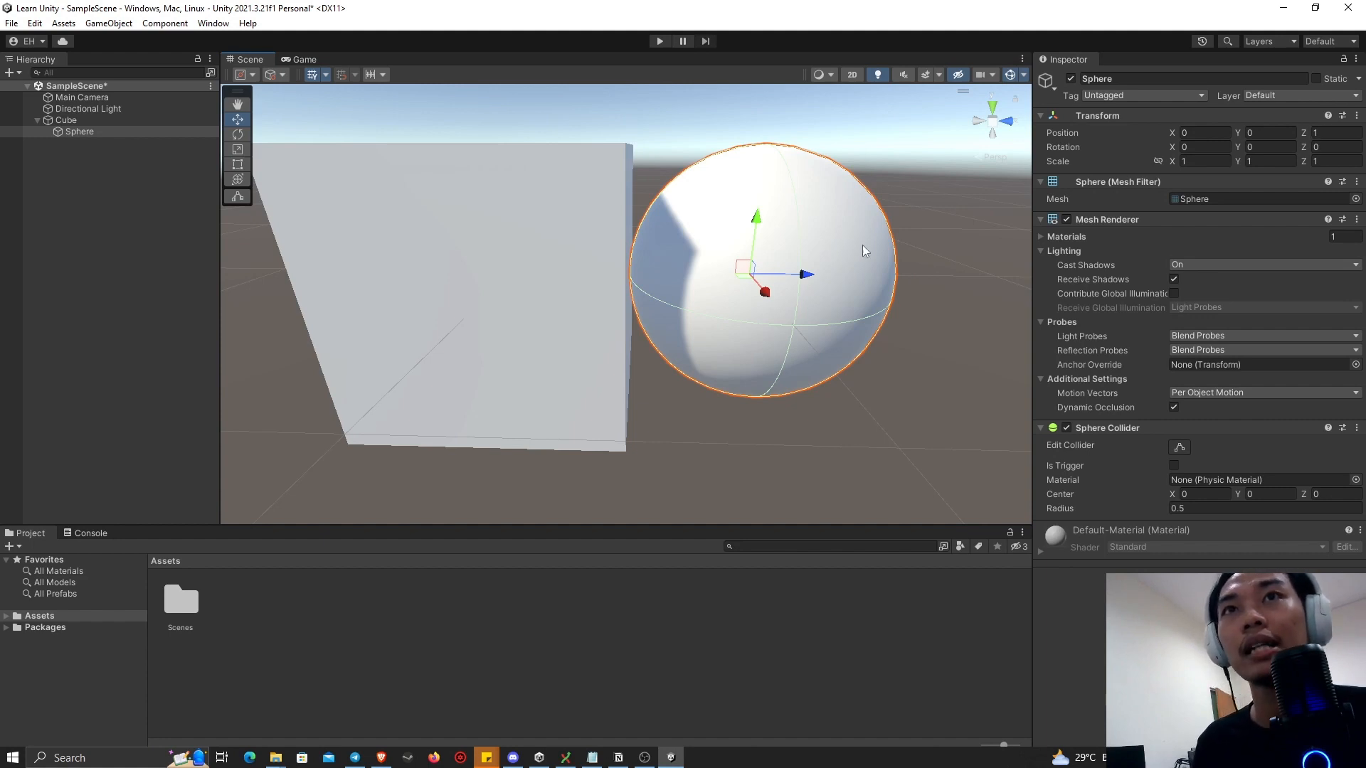
{"action": "right_click_drag", "start_coordinate": [751, 242], "coordinate": [641, 275]}
{"action": "key", "text": "d"}
{"action": "key", "text": "s"}
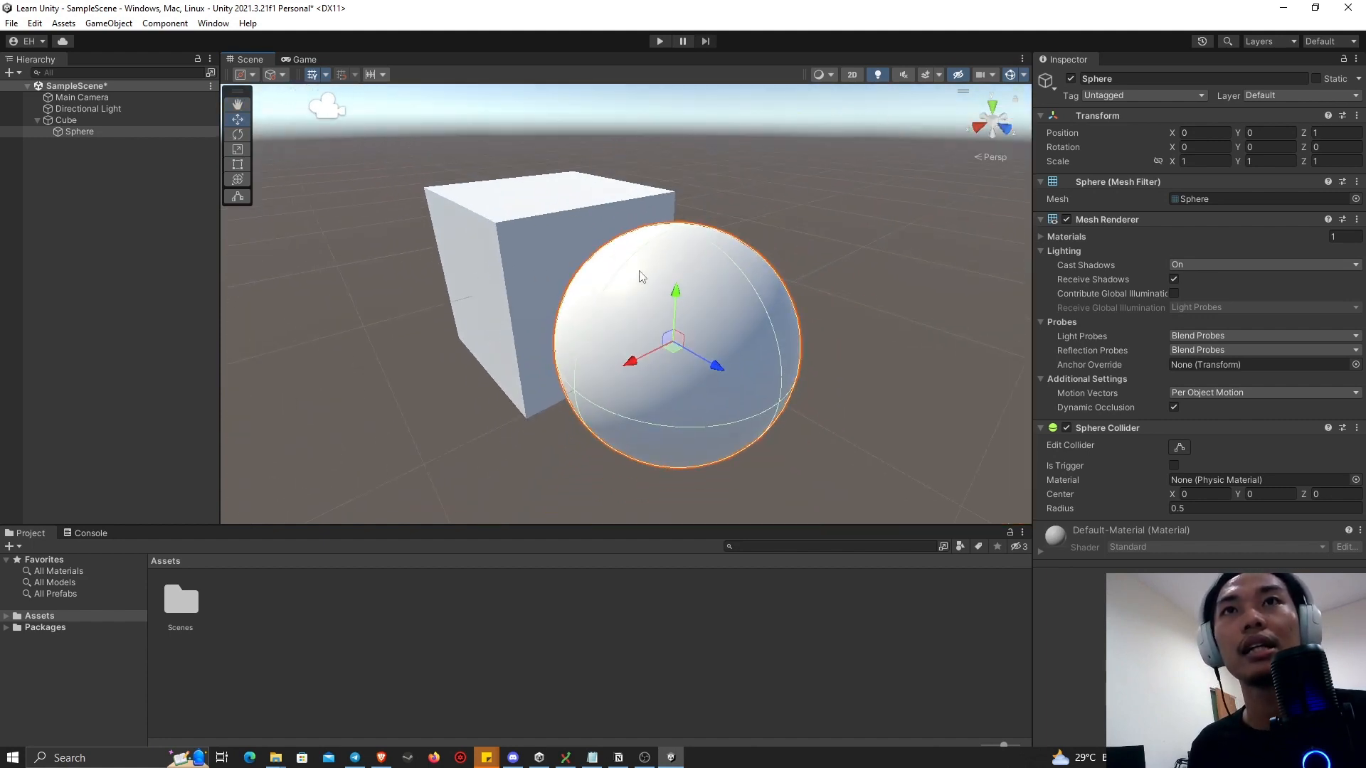
{"action": "left_click", "coordinate": [115, 120]}
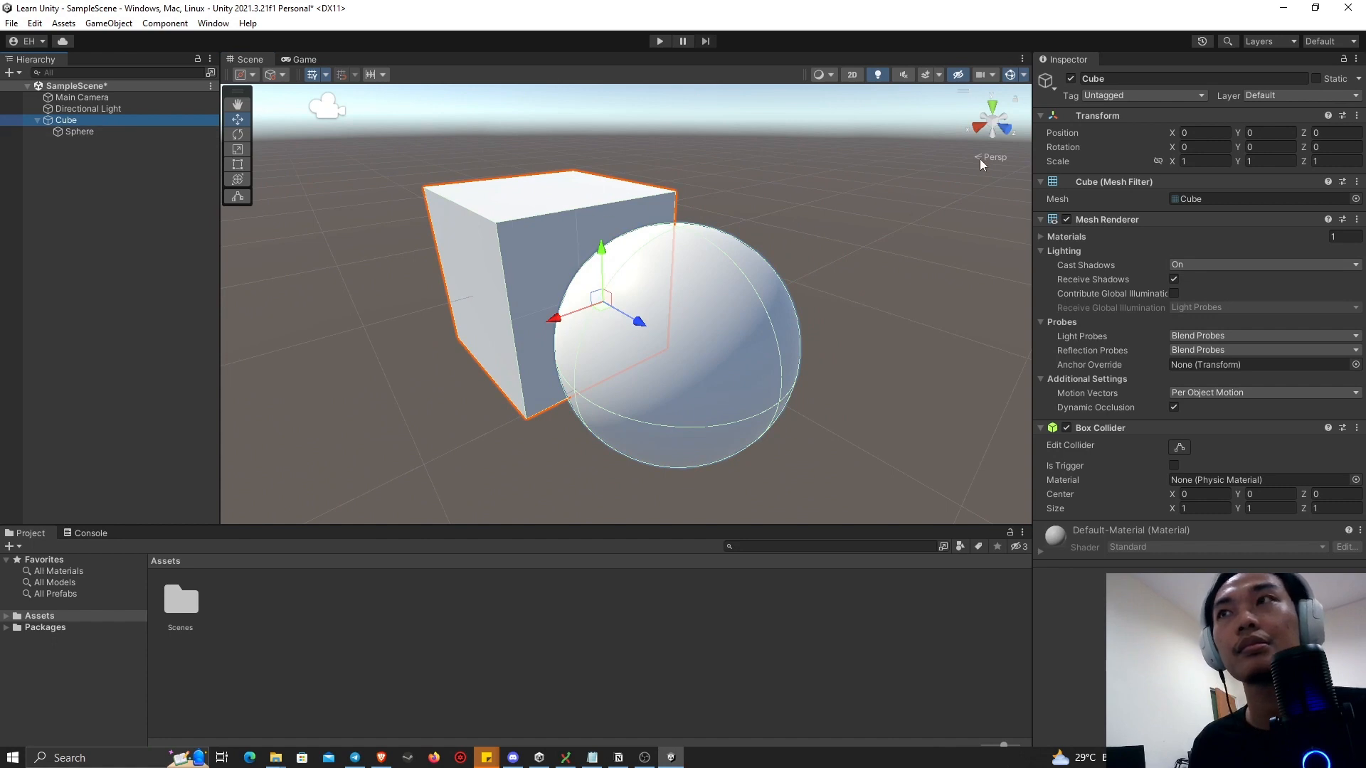
{"action": "left_click_drag", "start_coordinate": [566, 318], "coordinate": [810, 249]}
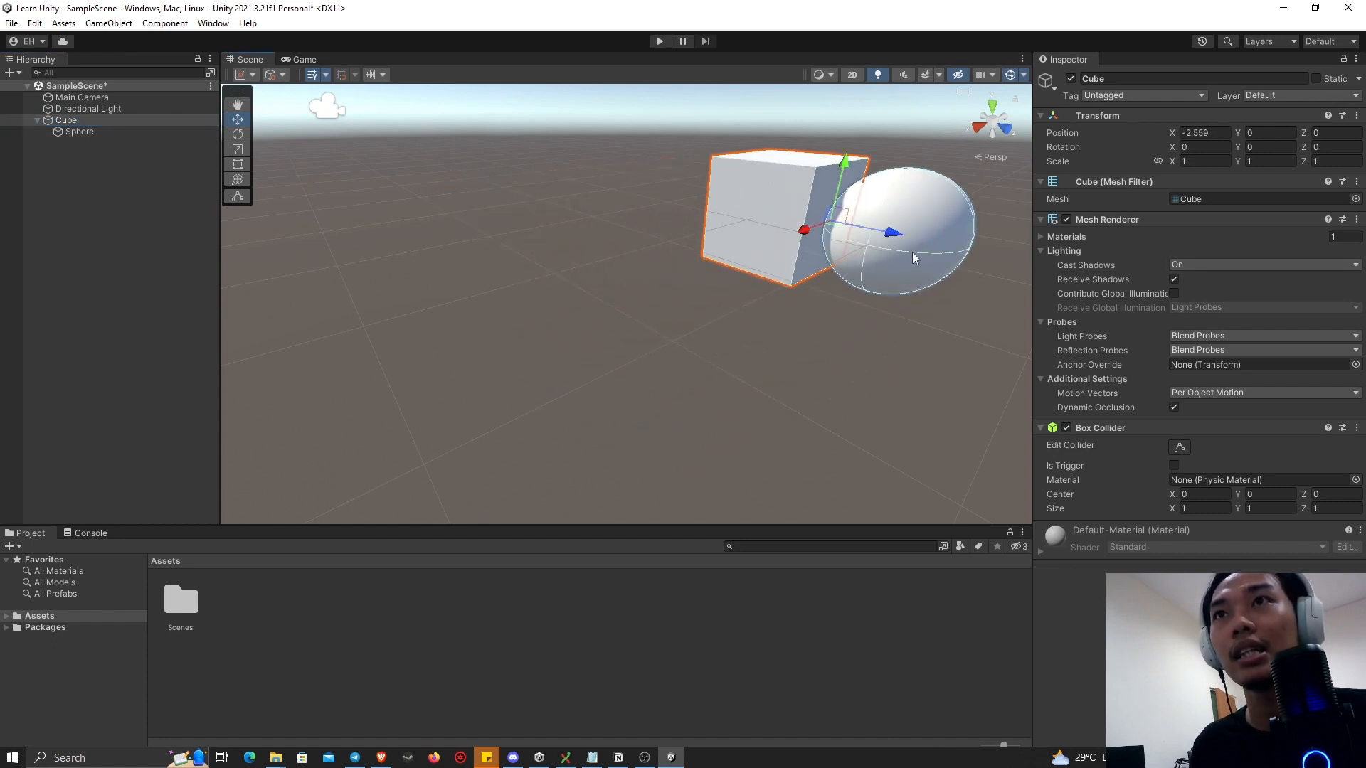
{"action": "left_click_drag", "start_coordinate": [898, 234], "coordinate": [1053, 267]}
{"action": "middle_click_drag", "start_coordinate": [989, 265], "coordinate": [697, 250]}
{"action": "left_click", "coordinate": [79, 131]}
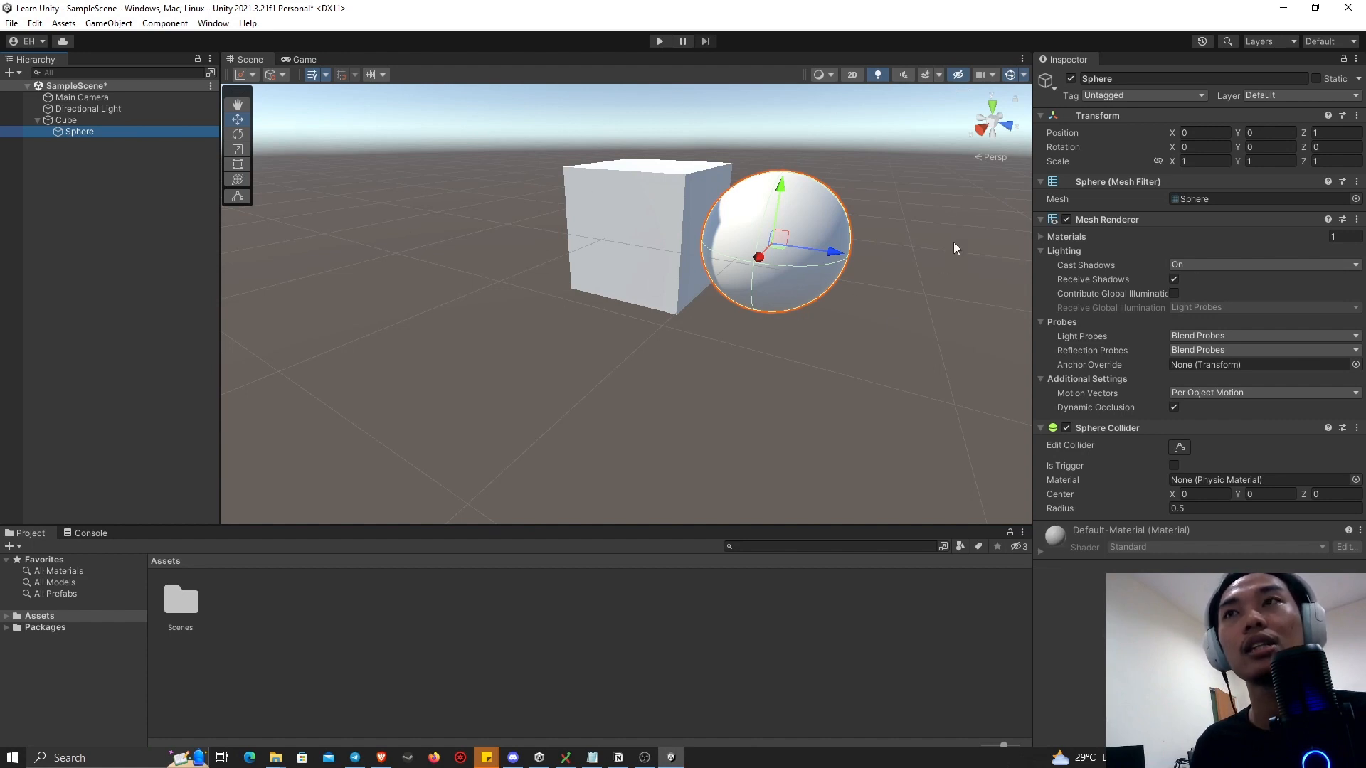
{"action": "left_click", "coordinate": [667, 185]}
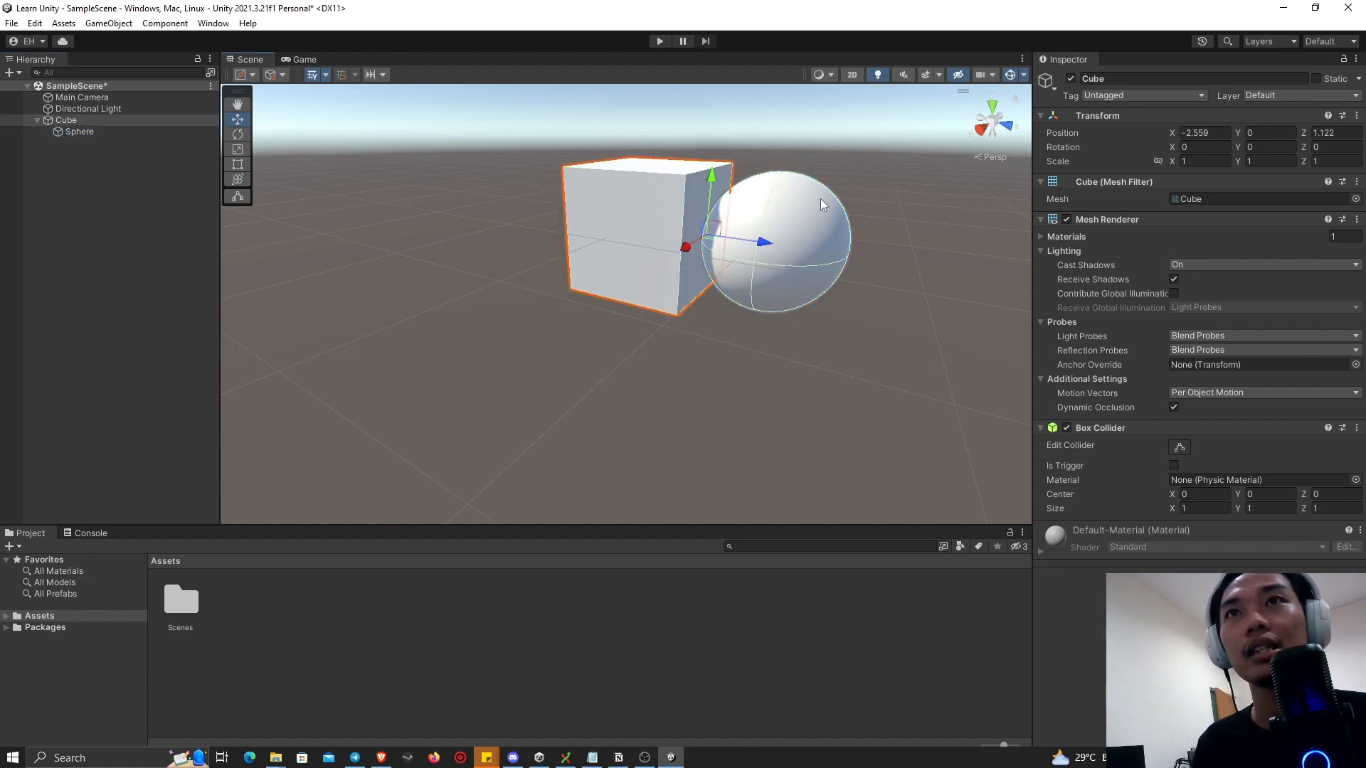
{"action": "left_click", "coordinate": [113, 130]}
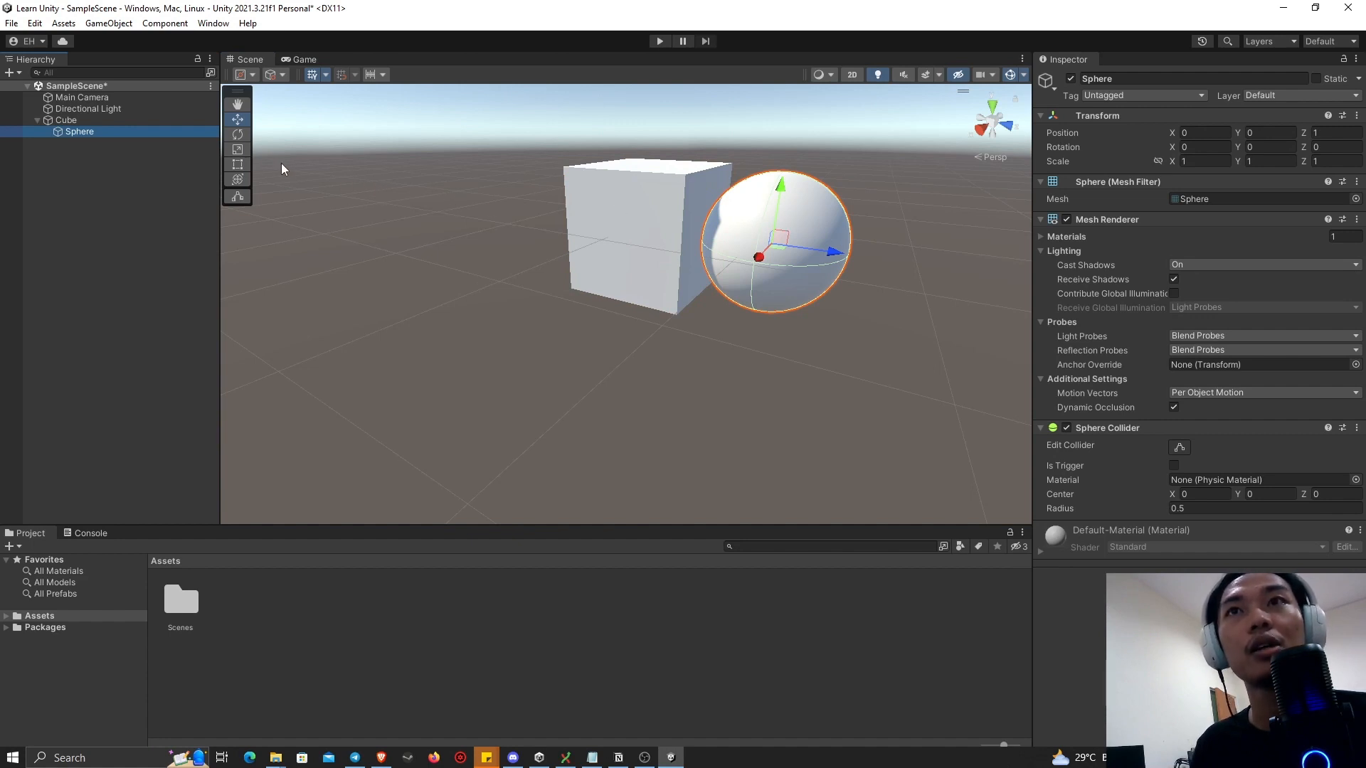
{"action": "left_click", "coordinate": [150, 166]}
- Duplicate the child Sphere and move the copy out of the Cube to the top level of the Hierarchy
{"action": "left_click", "coordinate": [113, 131]}
{"action": "right_click", "coordinate": [113, 131]}
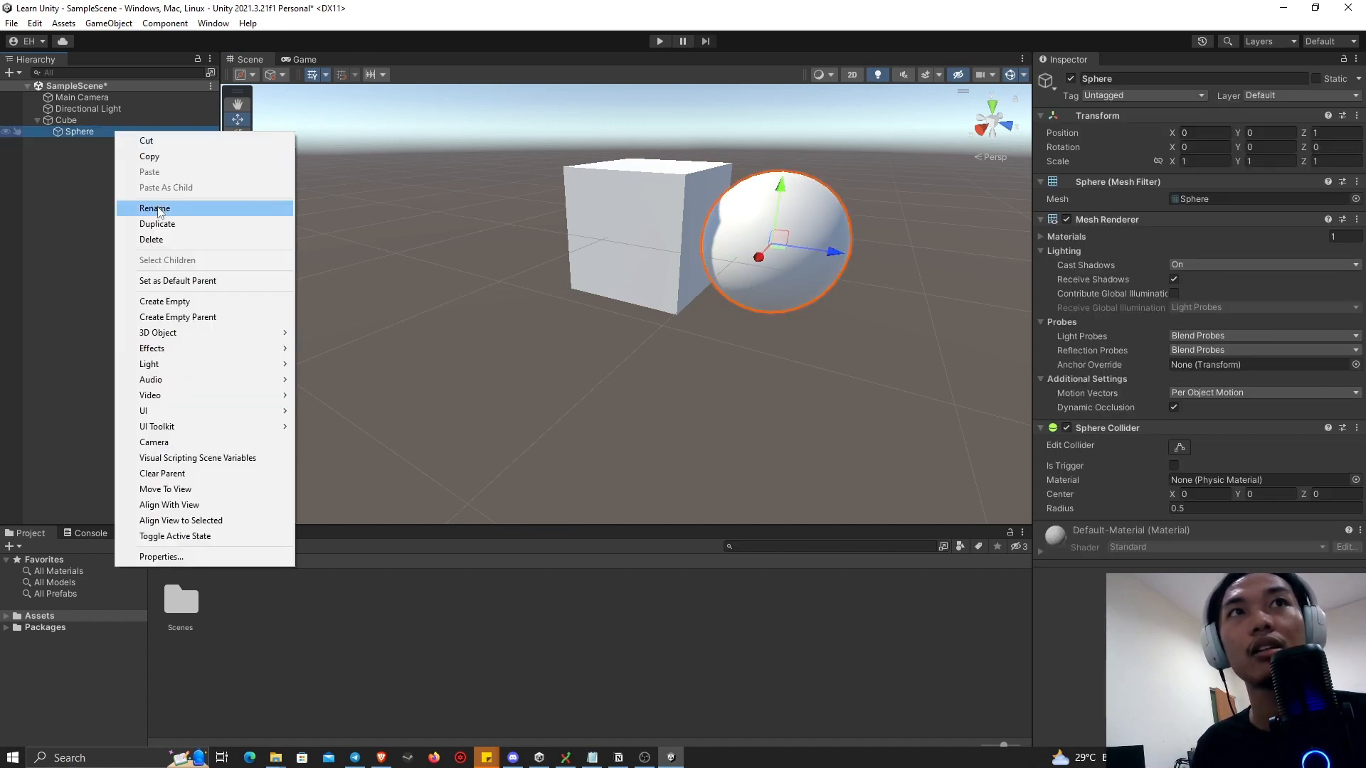
{"action": "left_click", "coordinate": [163, 222]}
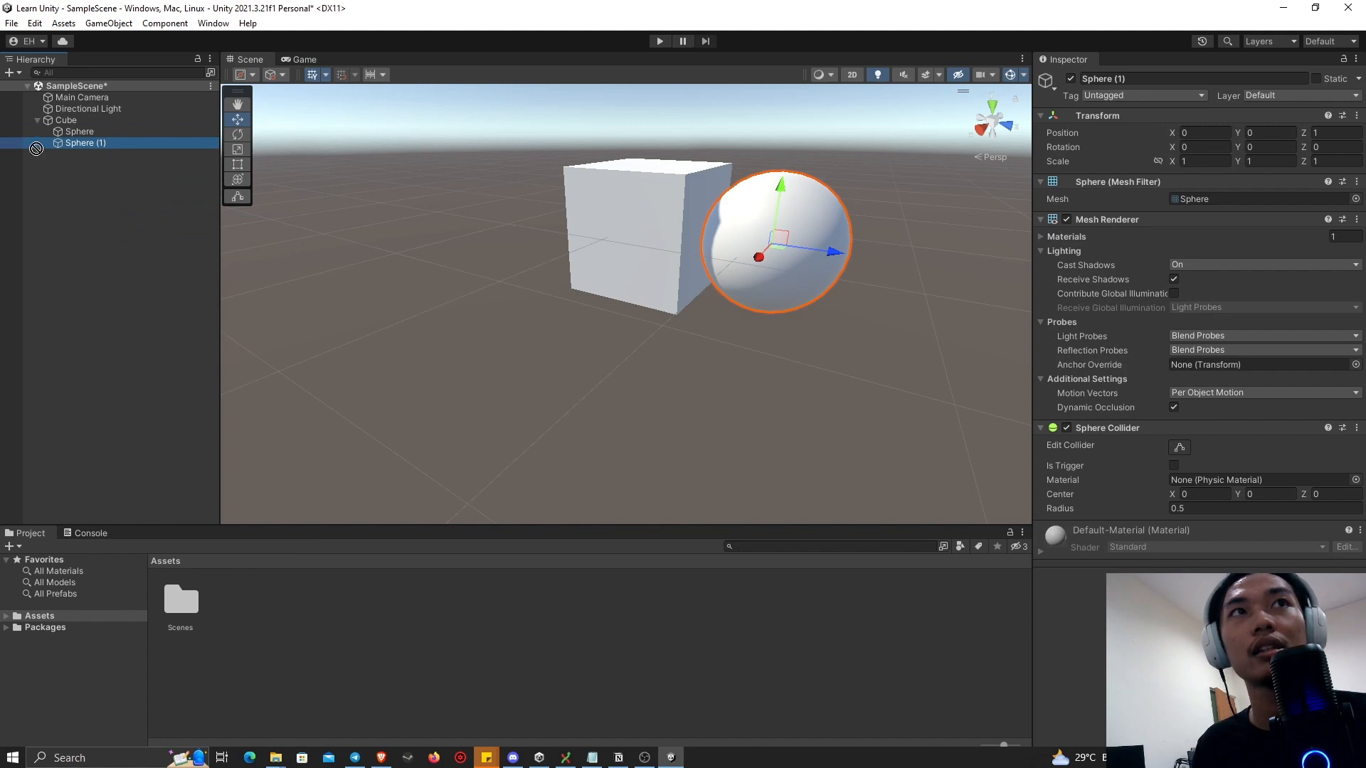
{"action": "left_click_drag", "start_coordinate": [36, 148], "coordinate": [37, 121]}
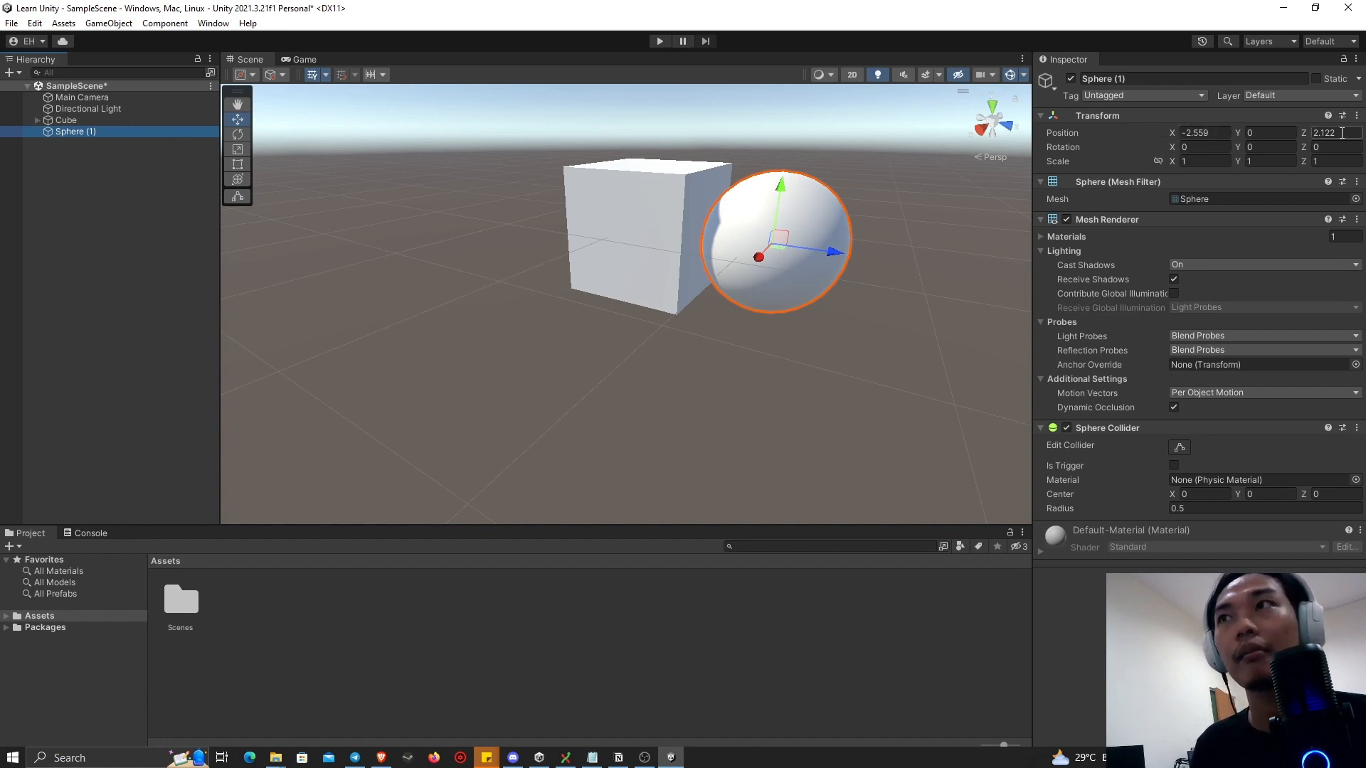
- Move the unparented sphere copy freehand to about X -8.5, Z -6.9, and compare its position with the child Sphere's
{"action": "left_click_drag", "start_coordinate": [782, 251], "coordinate": [508, 153]}
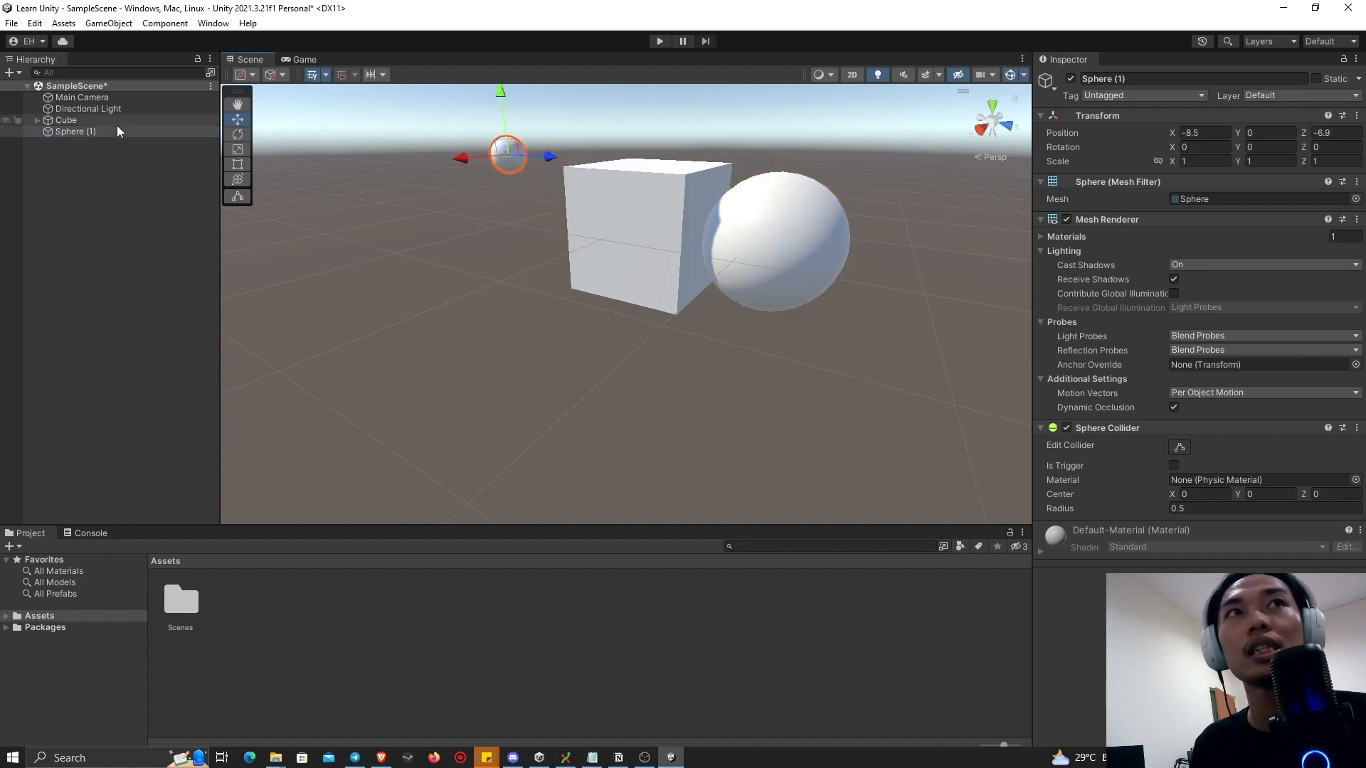
{"action": "left_click", "coordinate": [38, 121]}
{"action": "left_click", "coordinate": [78, 132]}
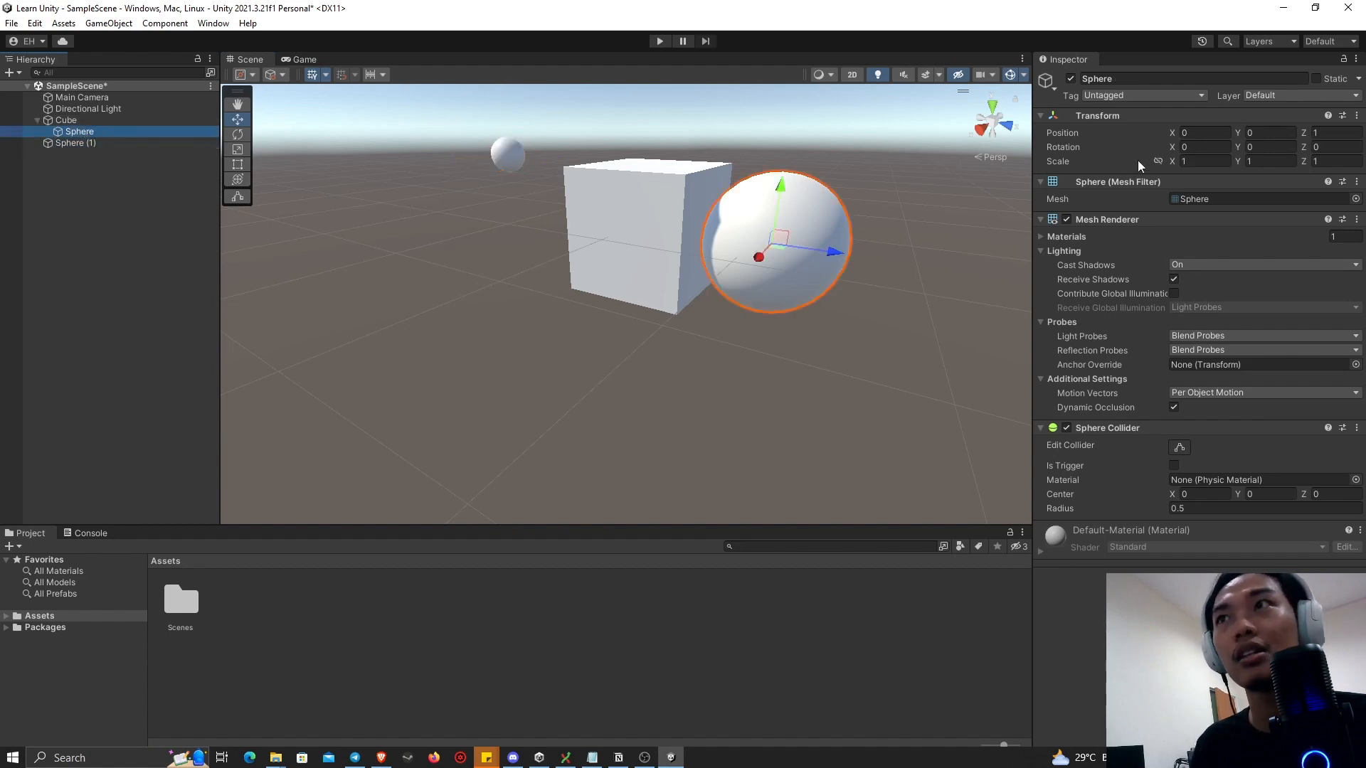
{"action": "left_click", "coordinate": [121, 143]}
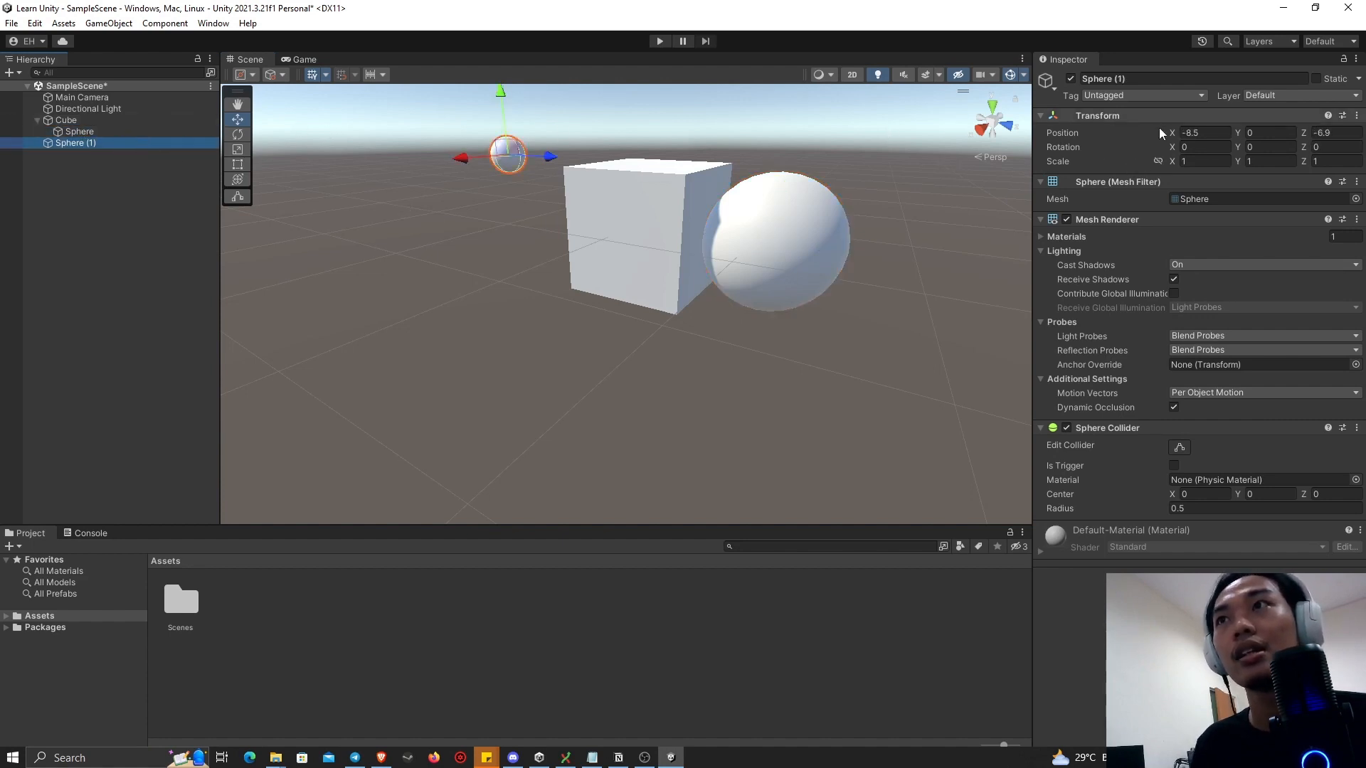
- Copy the child Sphere's world position onto the unparented sphere copy, and compare the copy's position with the Cube's
{"action": "left_click", "coordinate": [150, 134]}
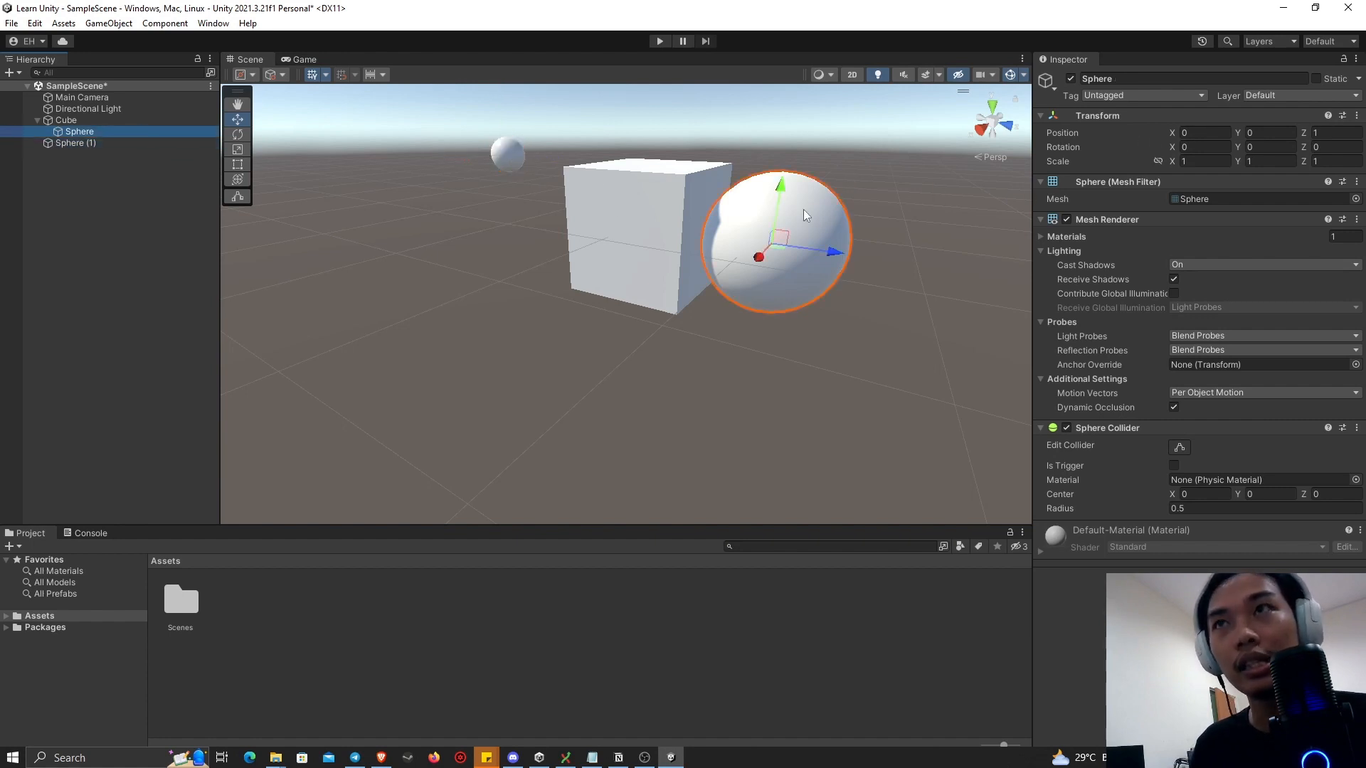
{"action": "right_click", "coordinate": [1100, 117]}
{"action": "mouse_move", "coordinate": [1173, 227]}
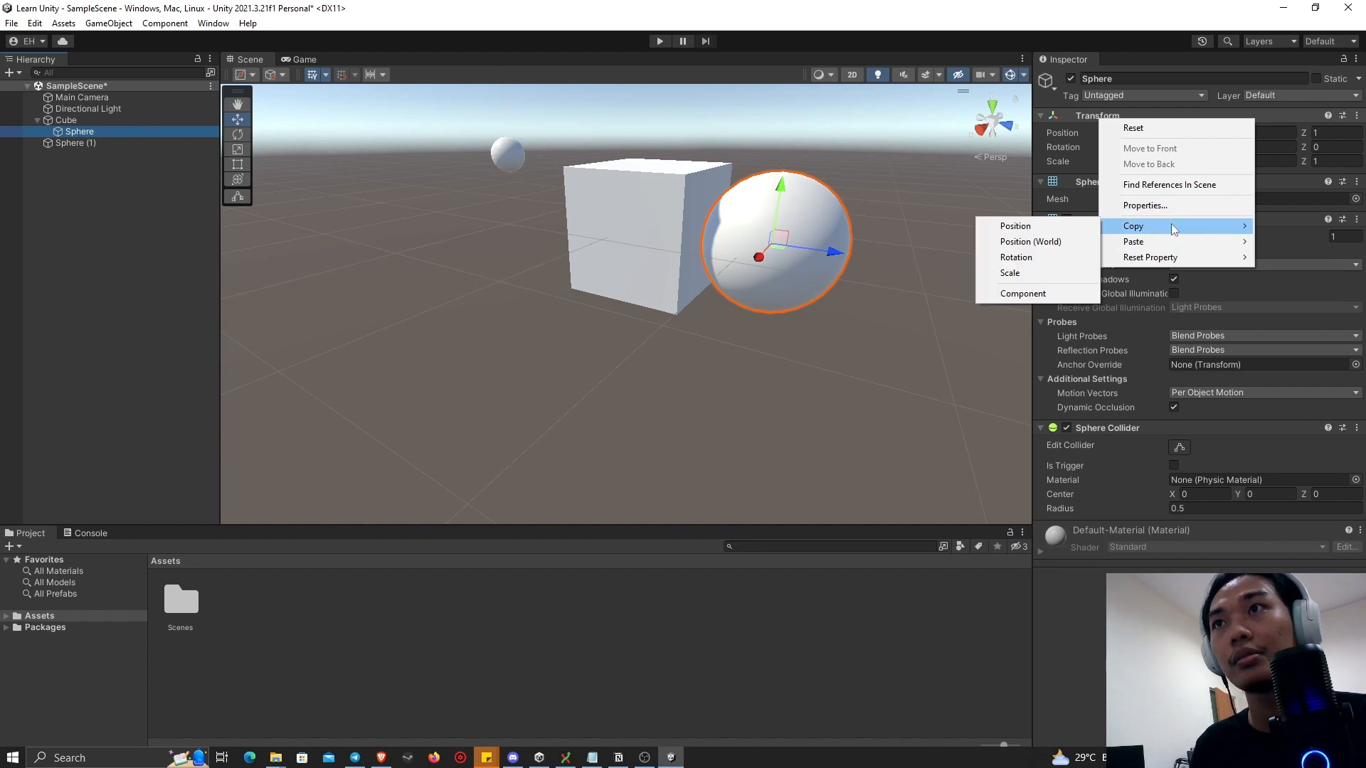
{"action": "left_click", "coordinate": [1030, 243]}
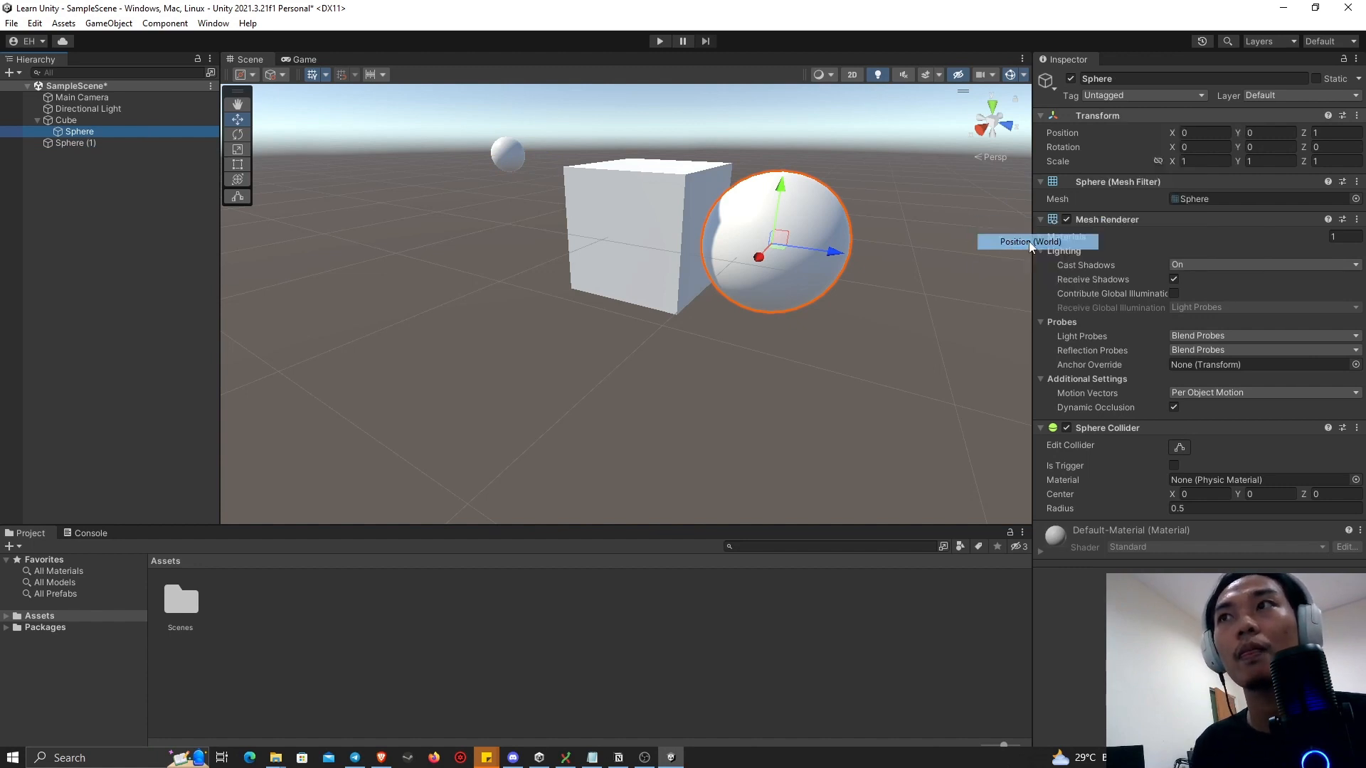
{"action": "left_click", "coordinate": [134, 142]}
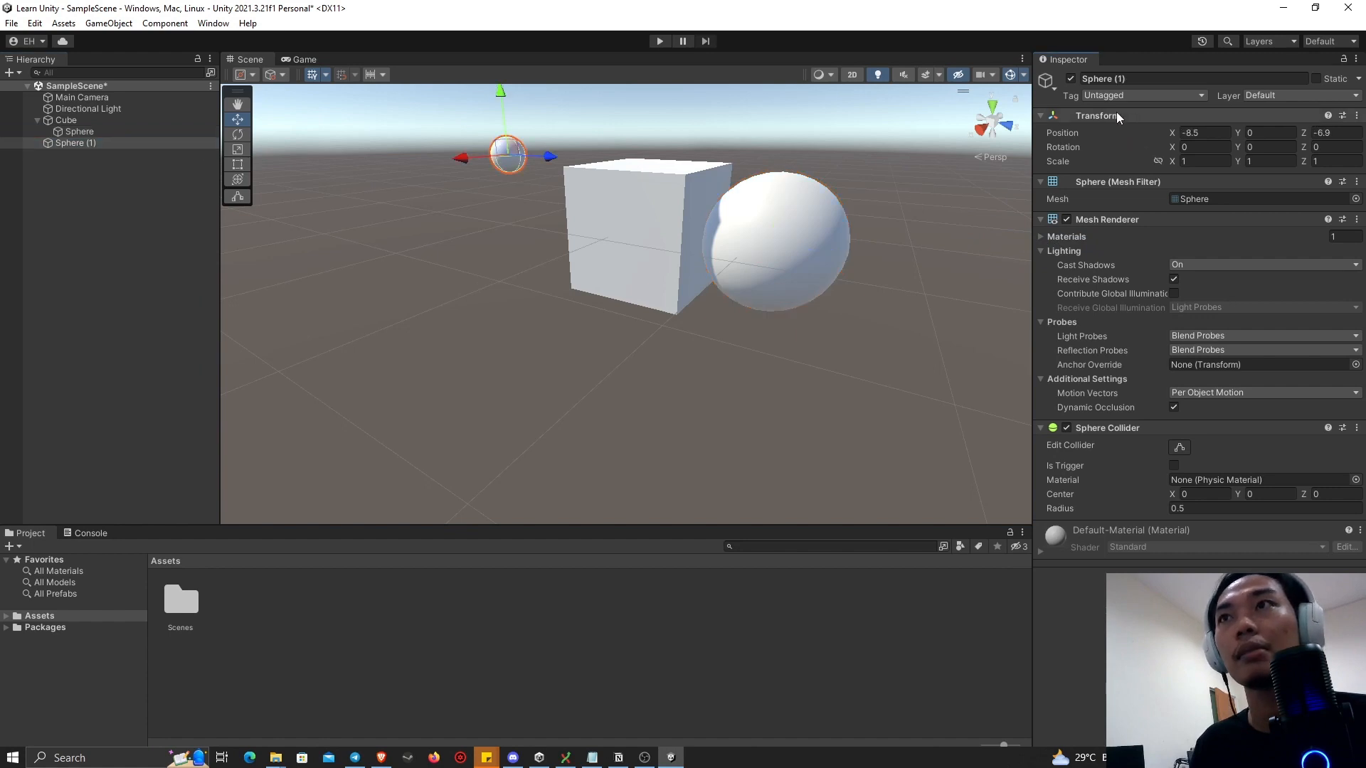
{"action": "right_click", "coordinate": [1091, 117]}
{"action": "mouse_move", "coordinate": [1133, 241]}
{"action": "left_click", "coordinate": [1060, 256]}
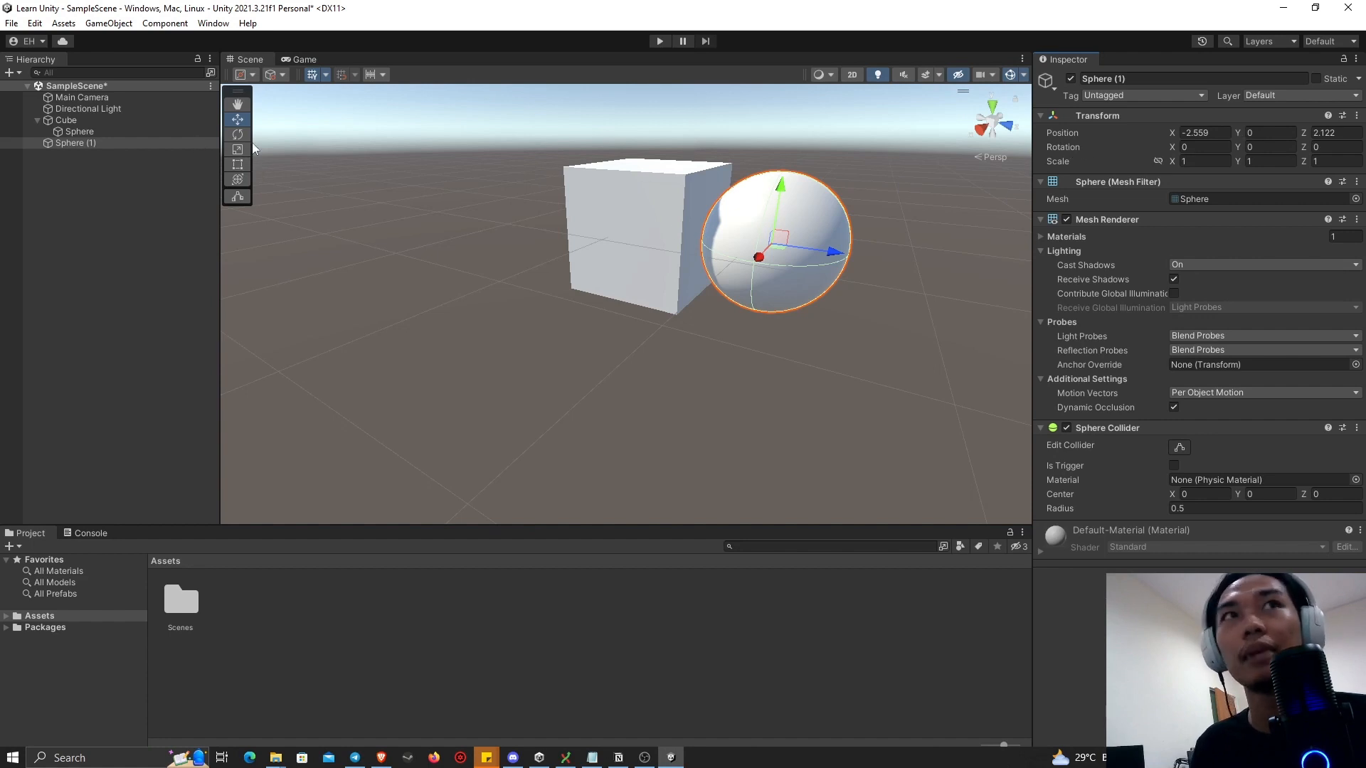
{"action": "left_click", "coordinate": [129, 121]}
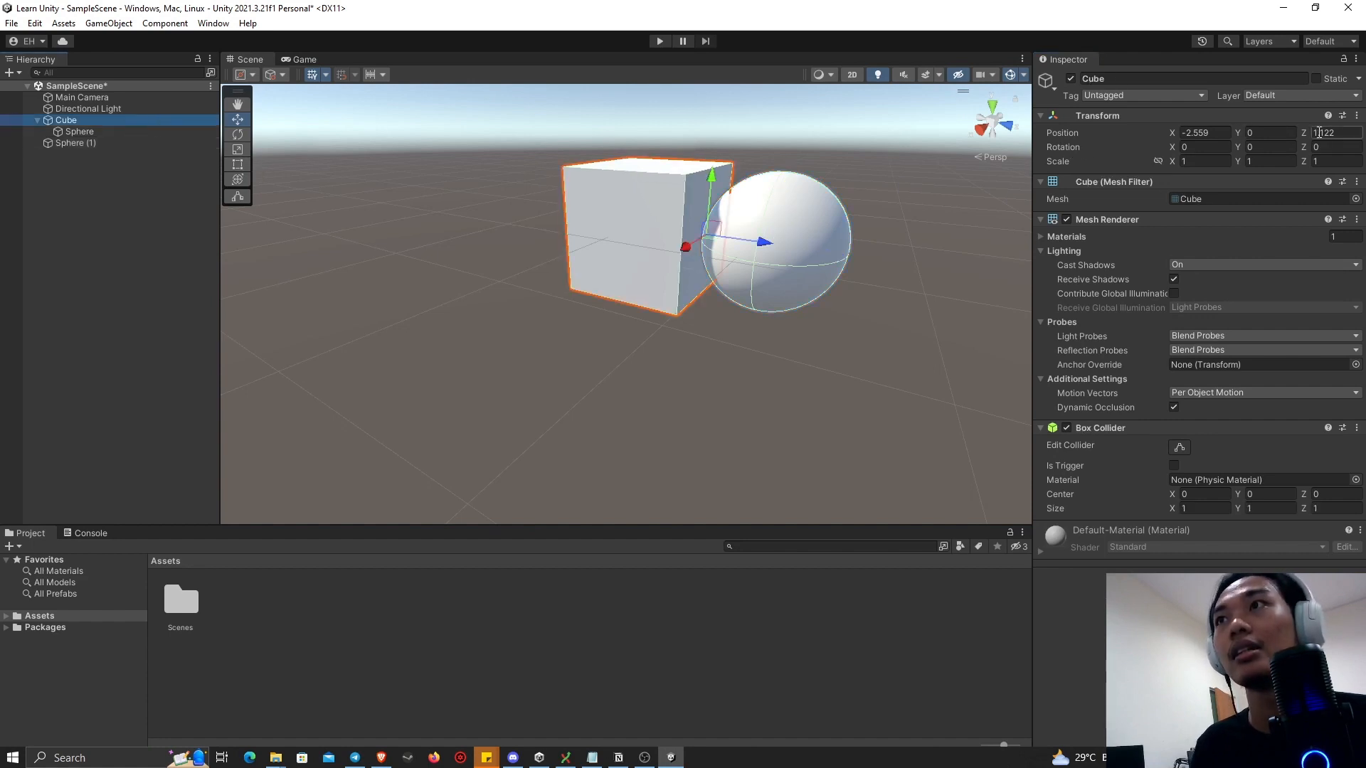
{"action": "left_click", "coordinate": [177, 143]}
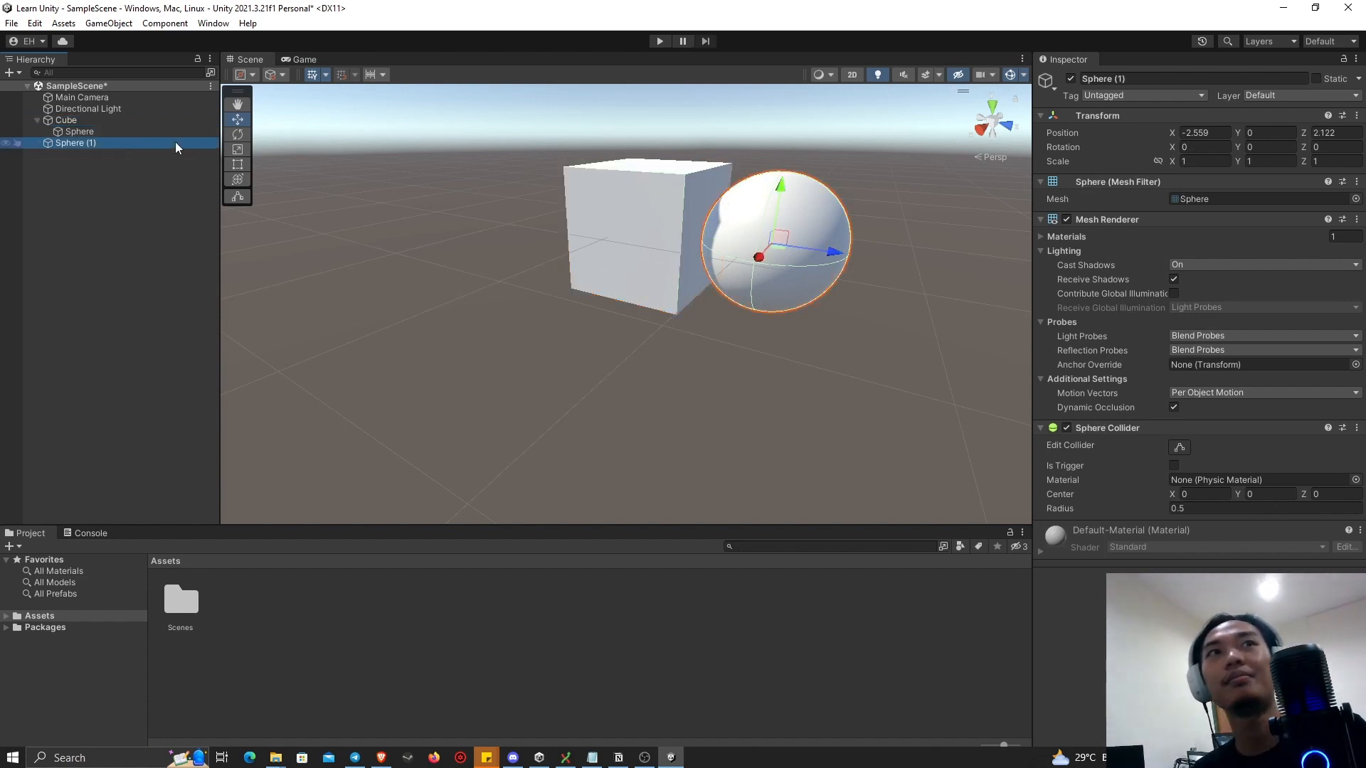
- Nest the top-level sphere copy under the Cube's child Sphere and set its Z position to 1
{"action": "left_click", "coordinate": [138, 120]}
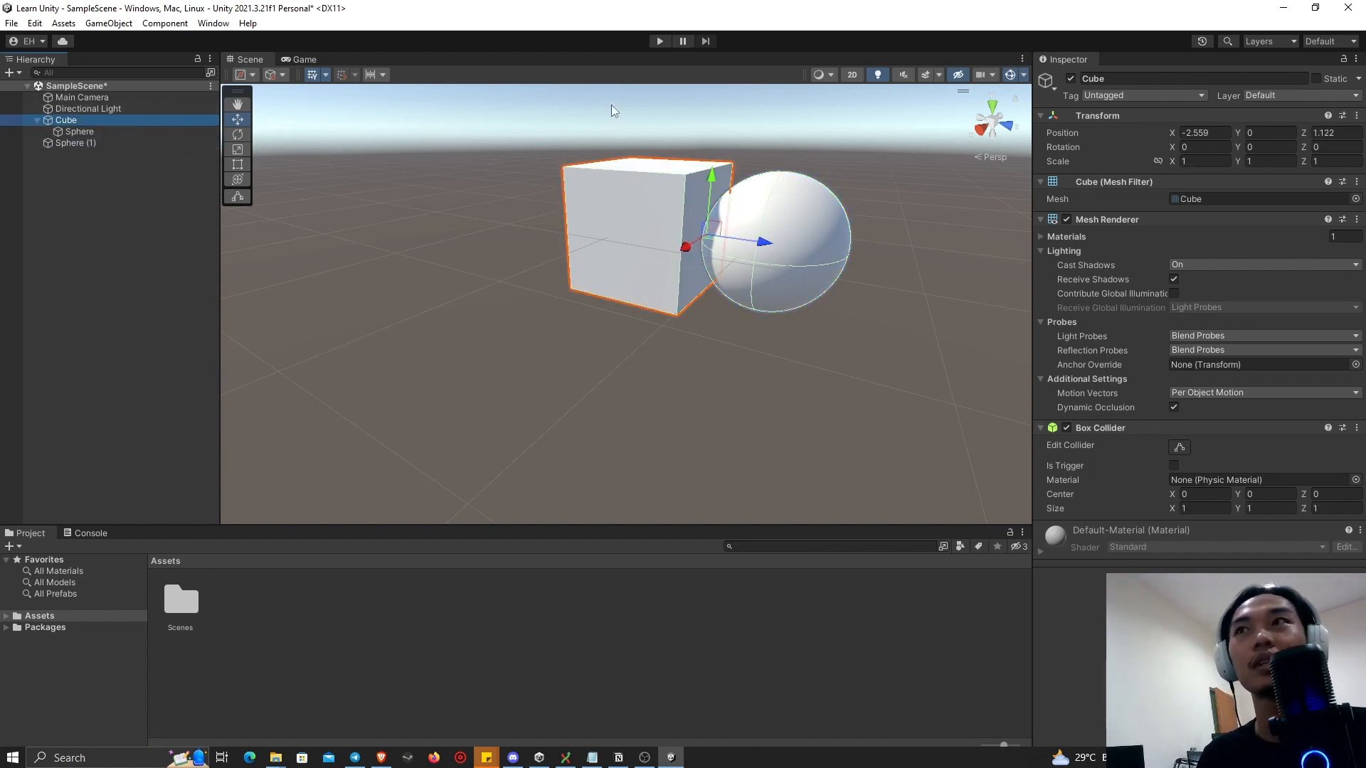
{"action": "left_click", "coordinate": [151, 130]}
{"action": "left_click", "coordinate": [93, 145]}
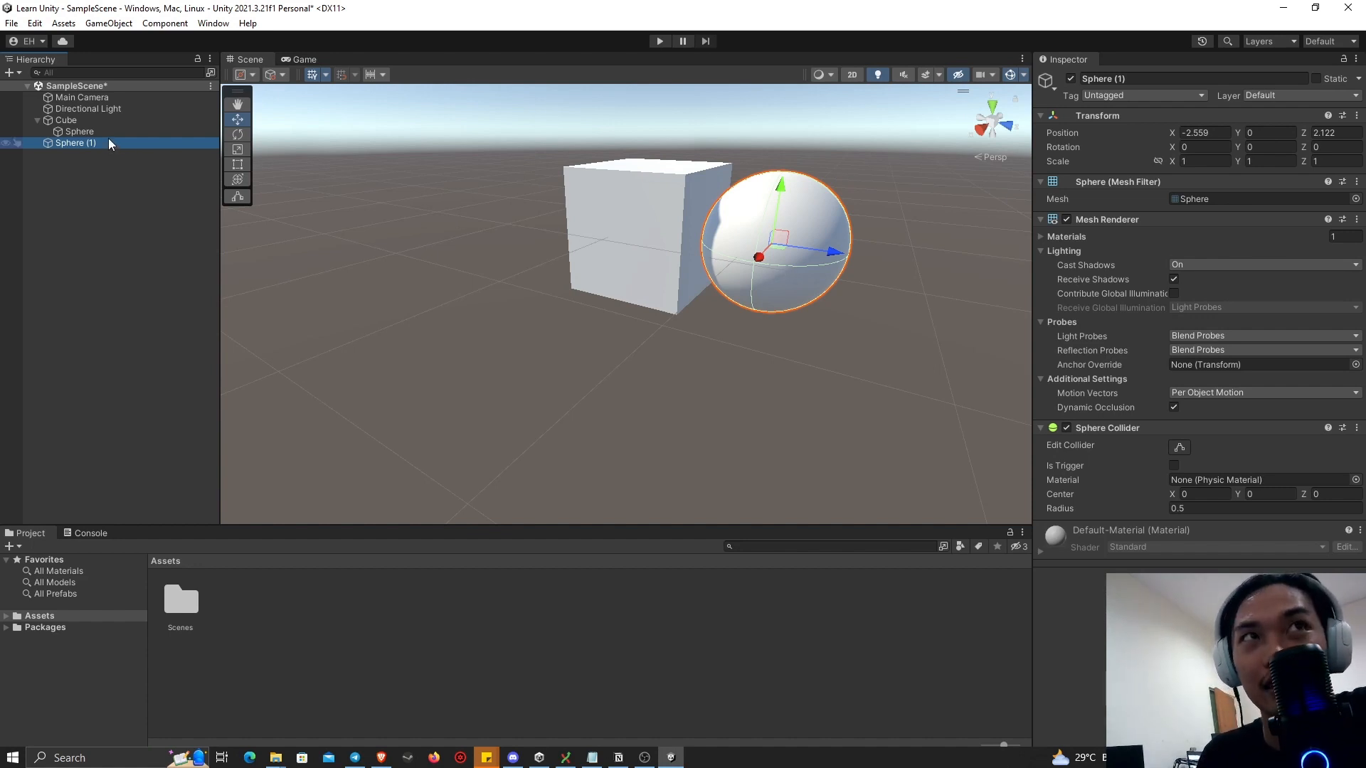
{"action": "left_click_drag", "start_coordinate": [96, 142], "coordinate": [100, 131]}
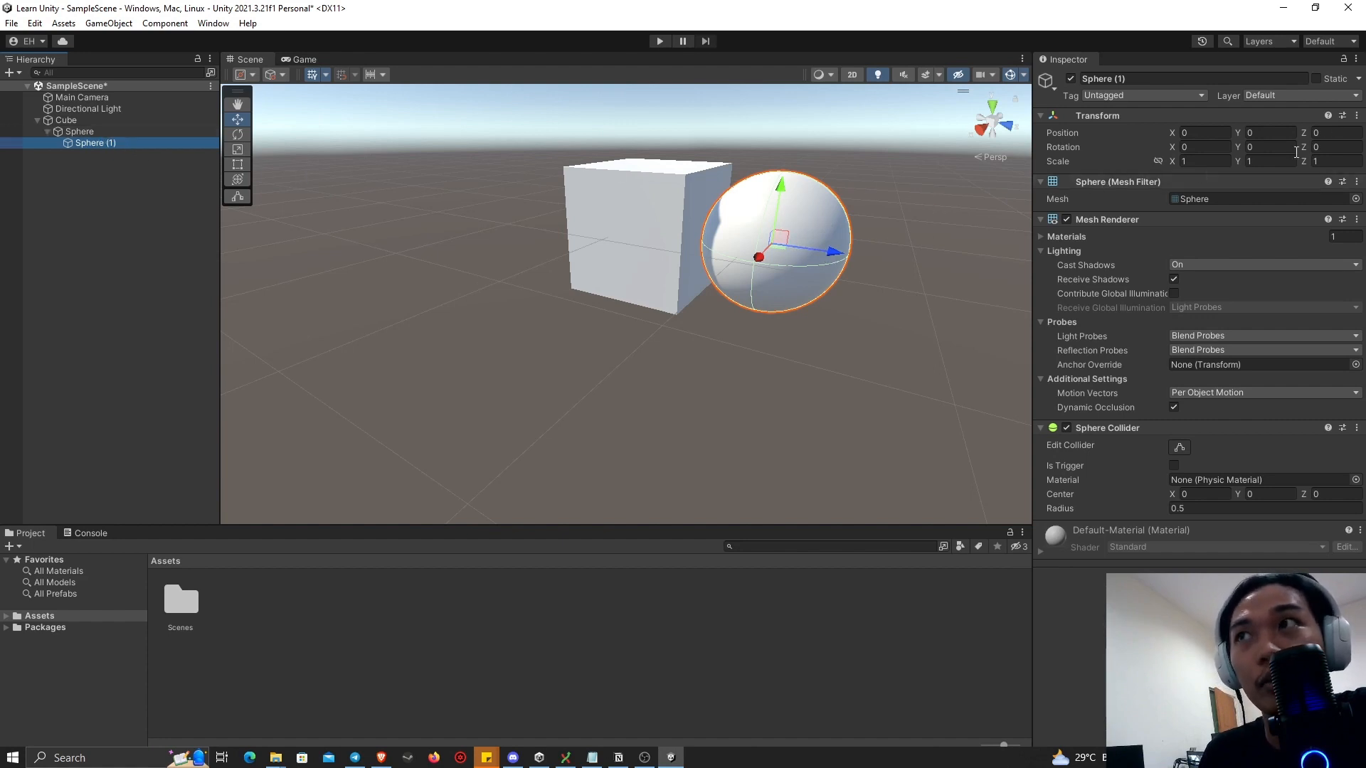
{"action": "left_click", "coordinate": [1326, 133]}
{"action": "type", "text": "1"}
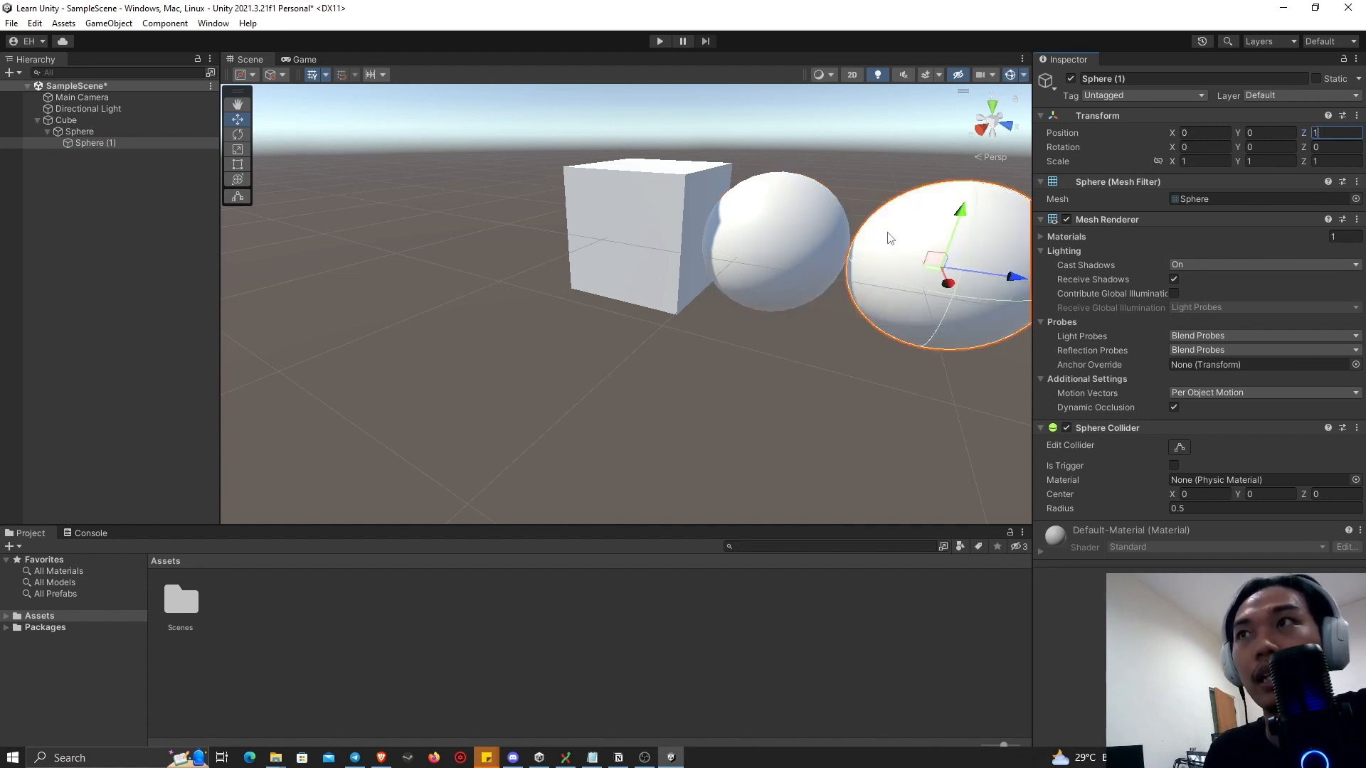
{"action": "right_click_drag", "start_coordinate": [887, 234], "coordinate": [885, 249]}
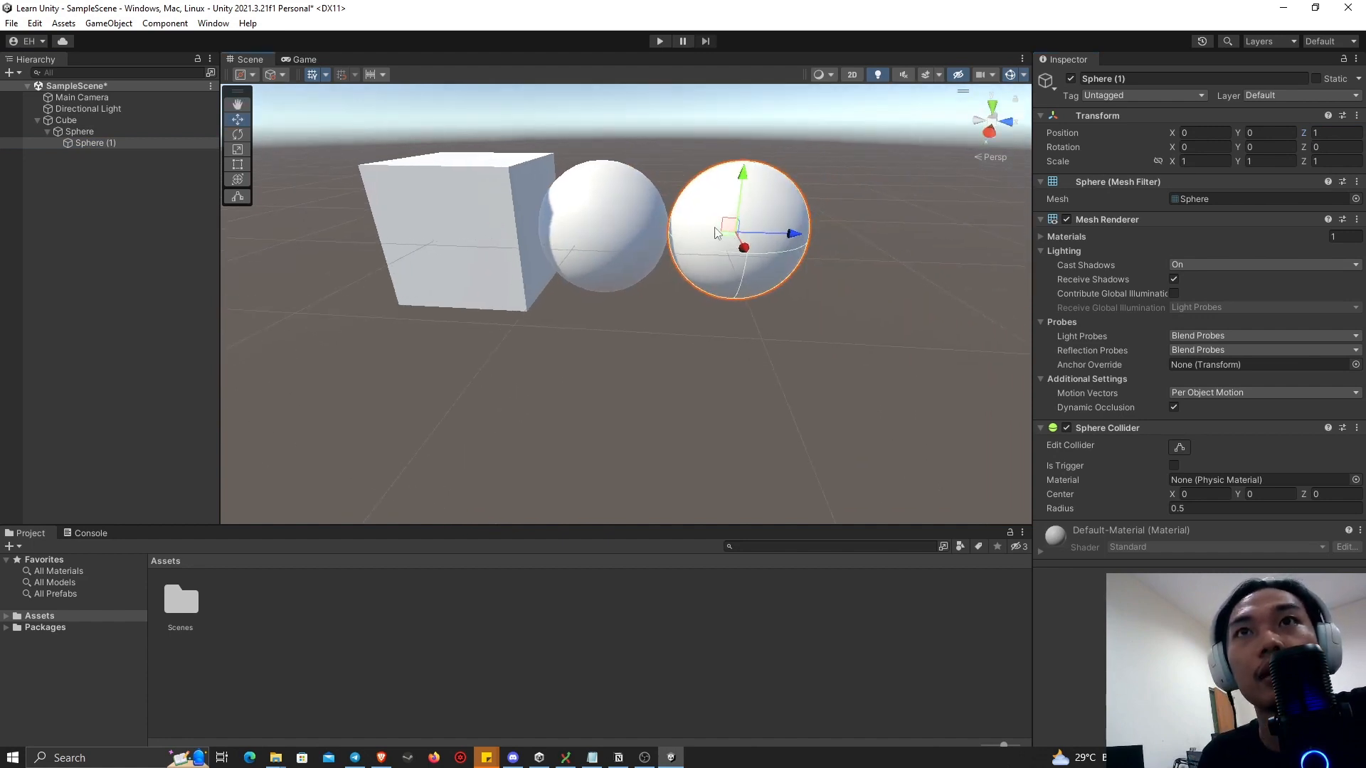
- Examine the parent-child levels and Transform positions of the Cube, its child Sphere and the sphere nested below it
{"action": "left_click", "coordinate": [67, 122]}
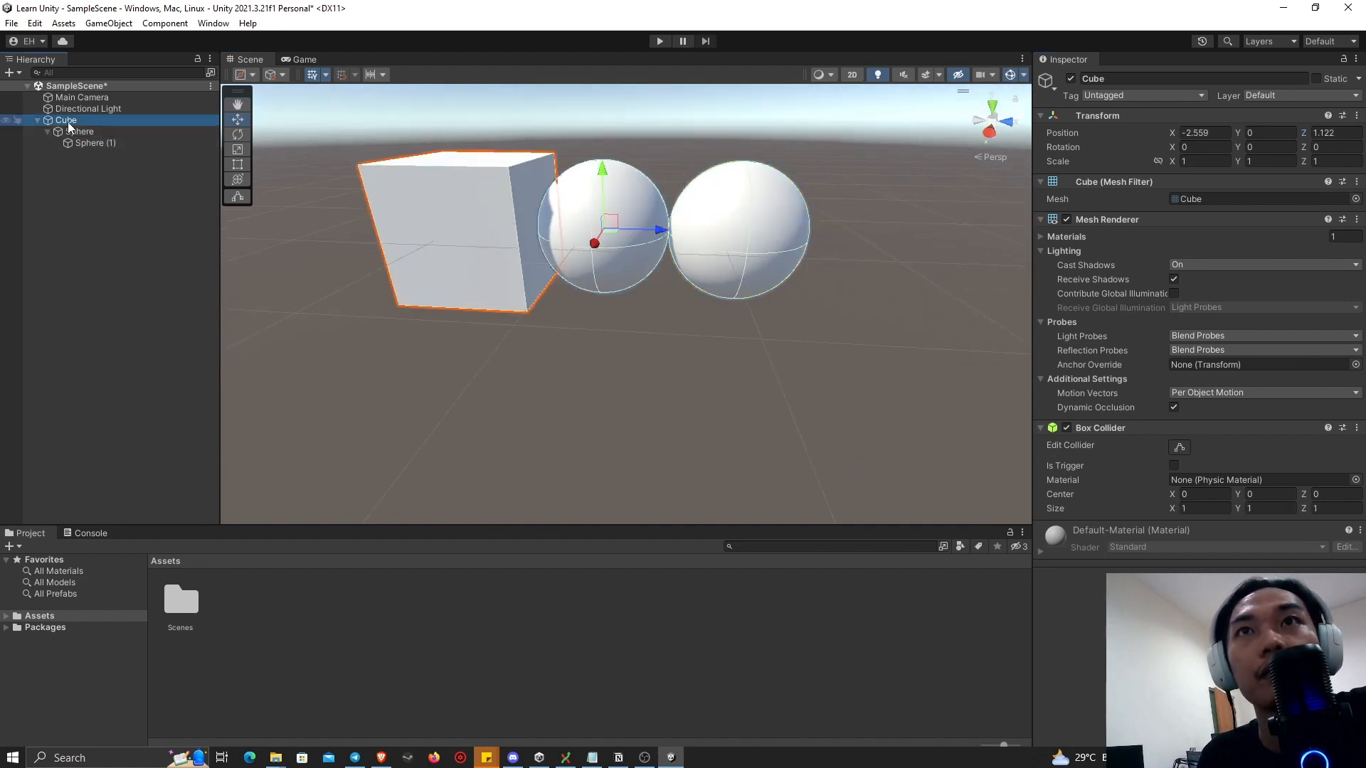
{"action": "left_click", "coordinate": [71, 132]}
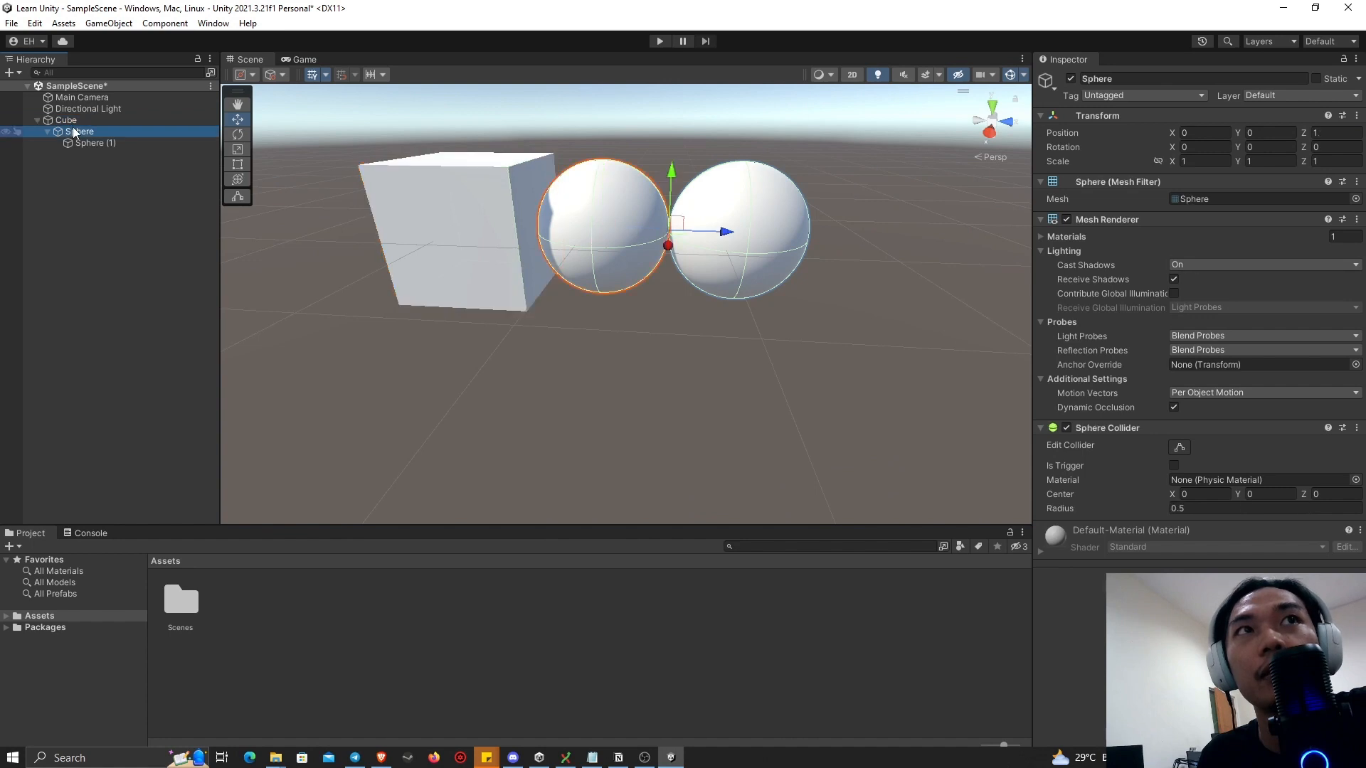
{"action": "left_click", "coordinate": [126, 142]}
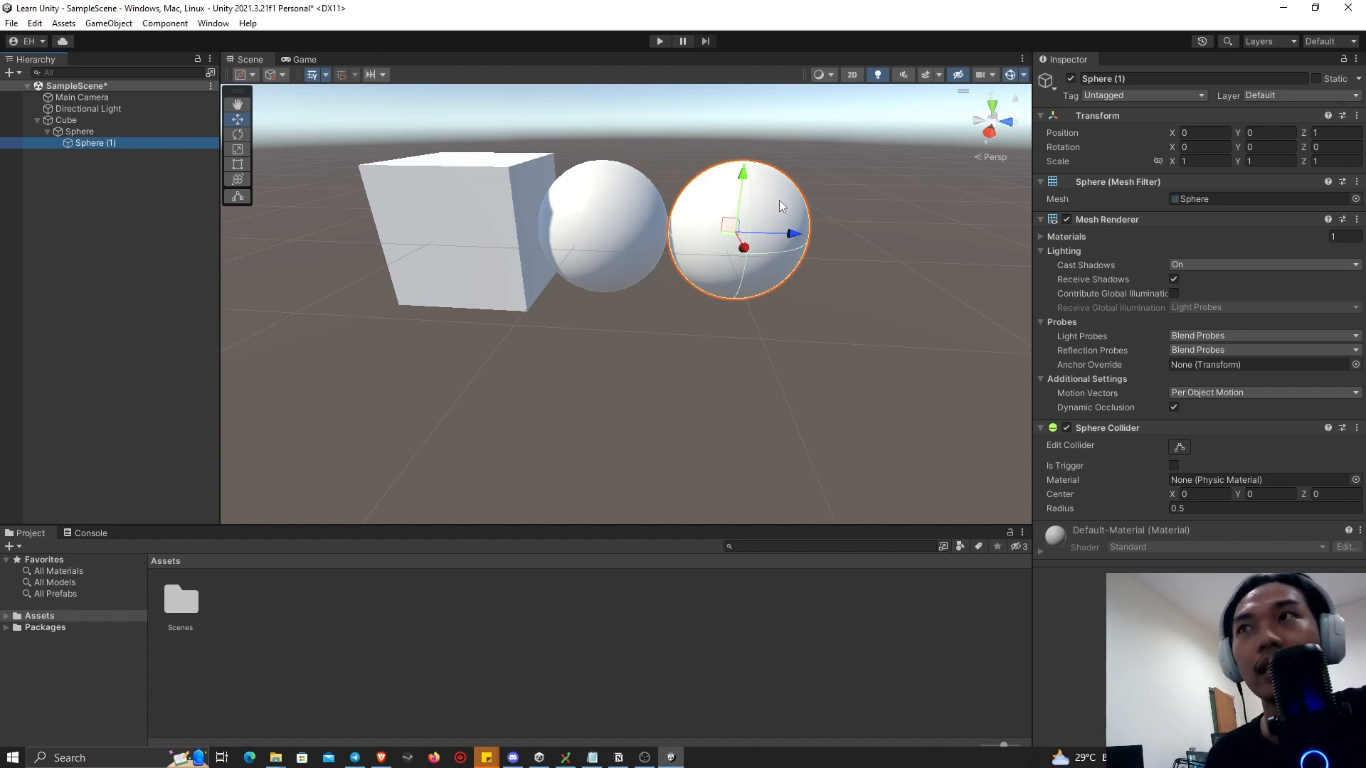
{"action": "left_click", "coordinate": [37, 121]}
{"action": "left_click", "coordinate": [62, 121]}
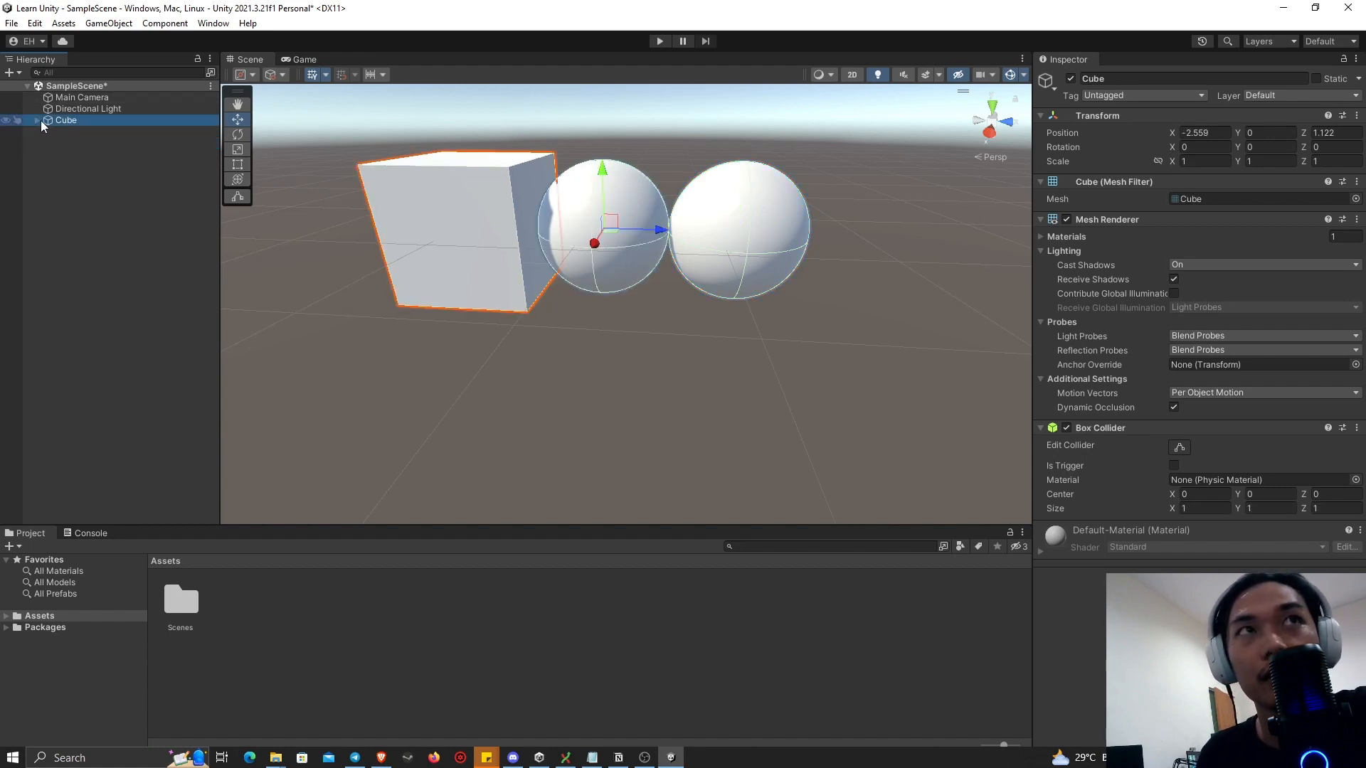
{"action": "left_click", "coordinate": [37, 121]}
{"action": "left_click", "coordinate": [71, 131]}
{"action": "left_click", "coordinate": [84, 142]}
{"action": "left_click", "coordinate": [83, 133]}
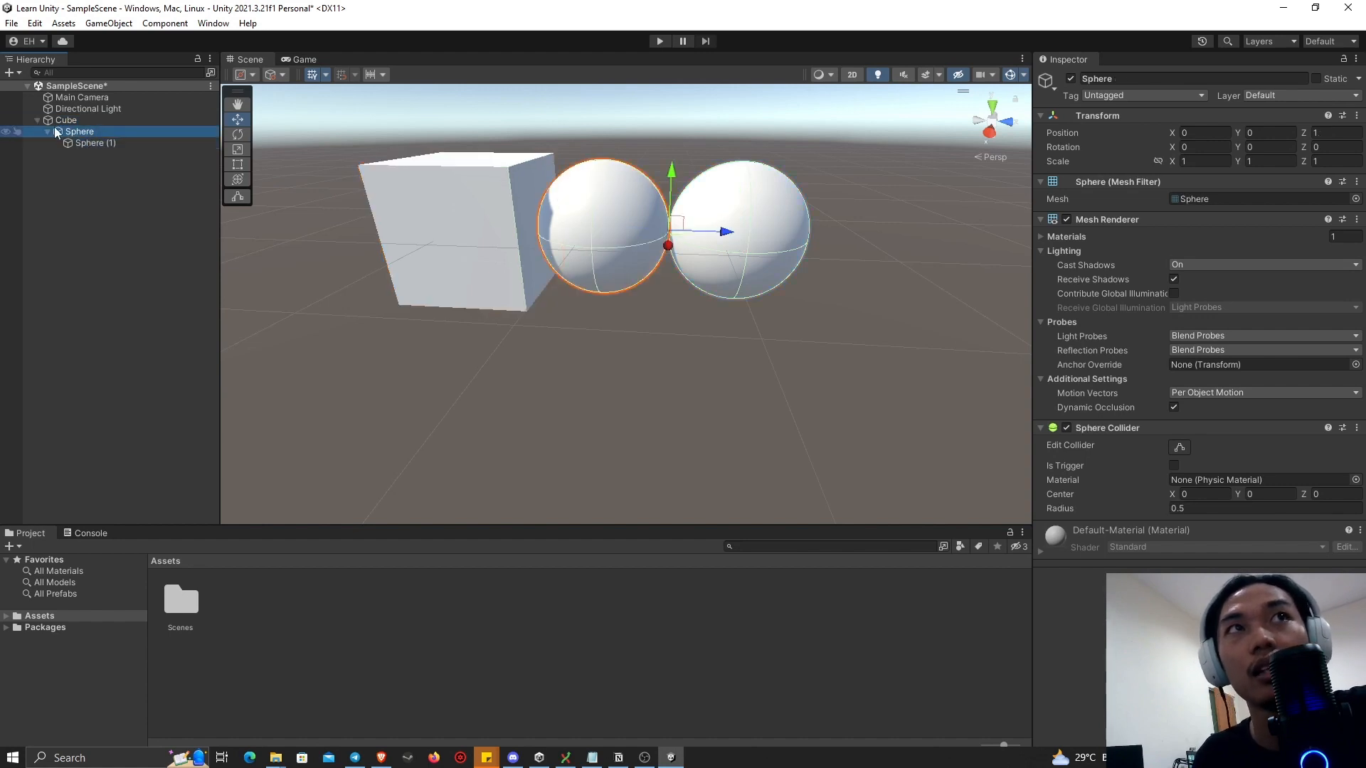
{"action": "left_click", "coordinate": [48, 132]}
{"action": "left_click", "coordinate": [98, 122]}
{"action": "left_click", "coordinate": [102, 131]}
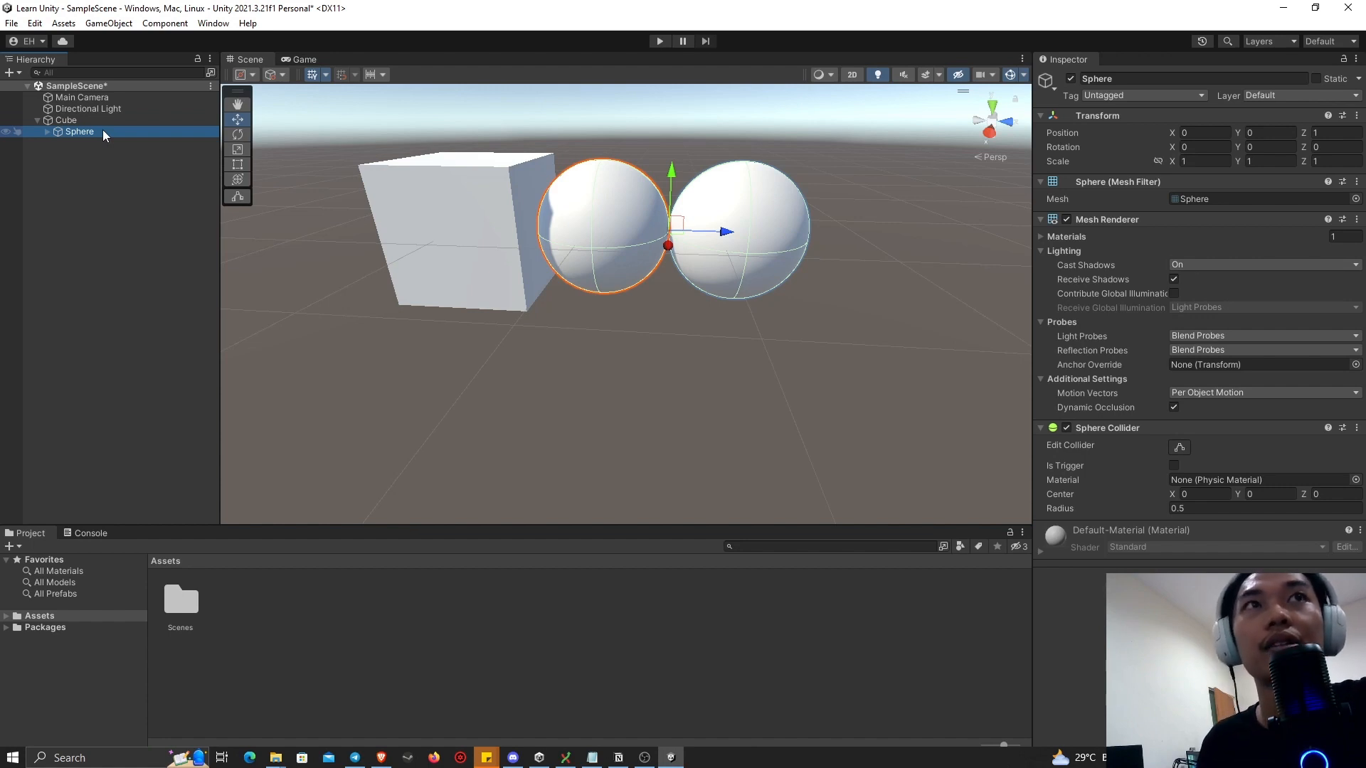
{"action": "left_click", "coordinate": [48, 133]}
- Duplicate the innermost sphere under the same parent Sphere and compare the two siblings' positions with their parent's
{"action": "left_click", "coordinate": [81, 143]}
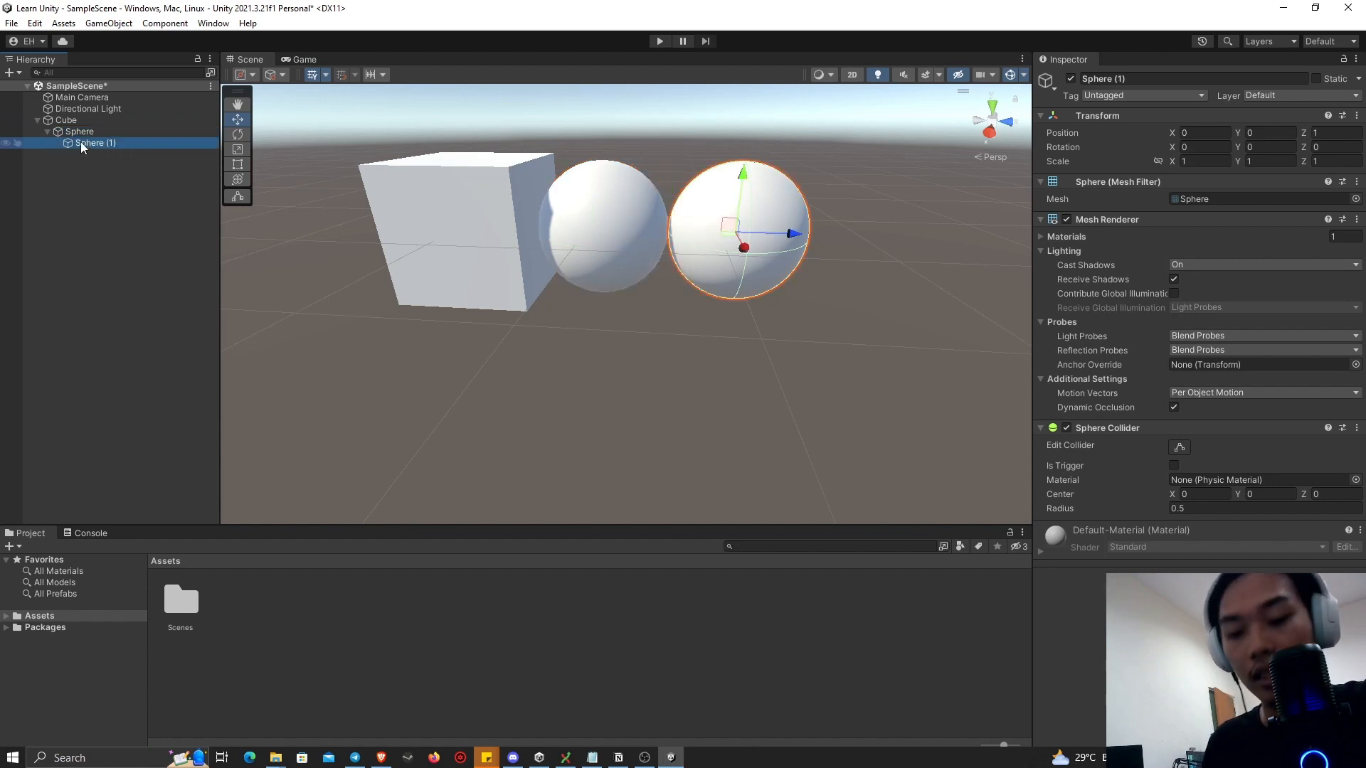
{"action": "key", "text": "ctrl+d"}
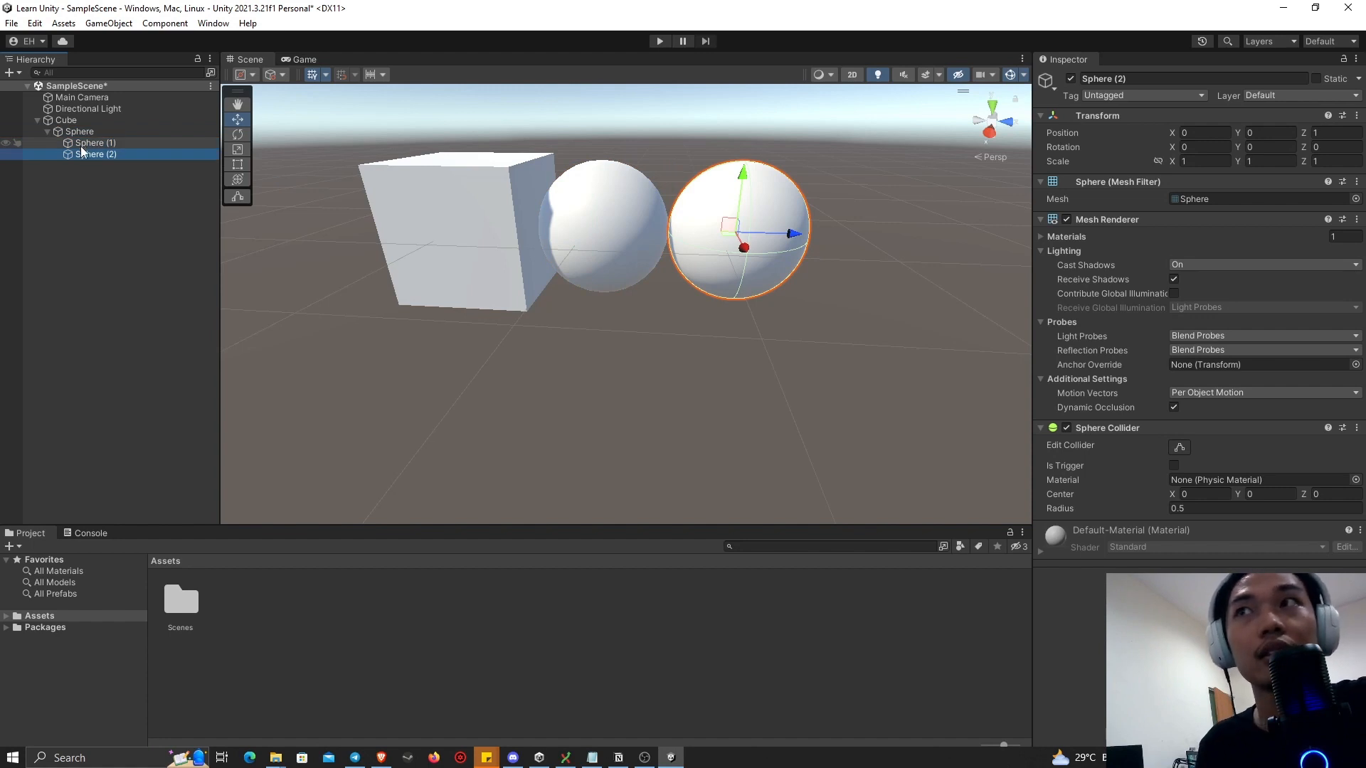
{"action": "left_click", "coordinate": [80, 147]}
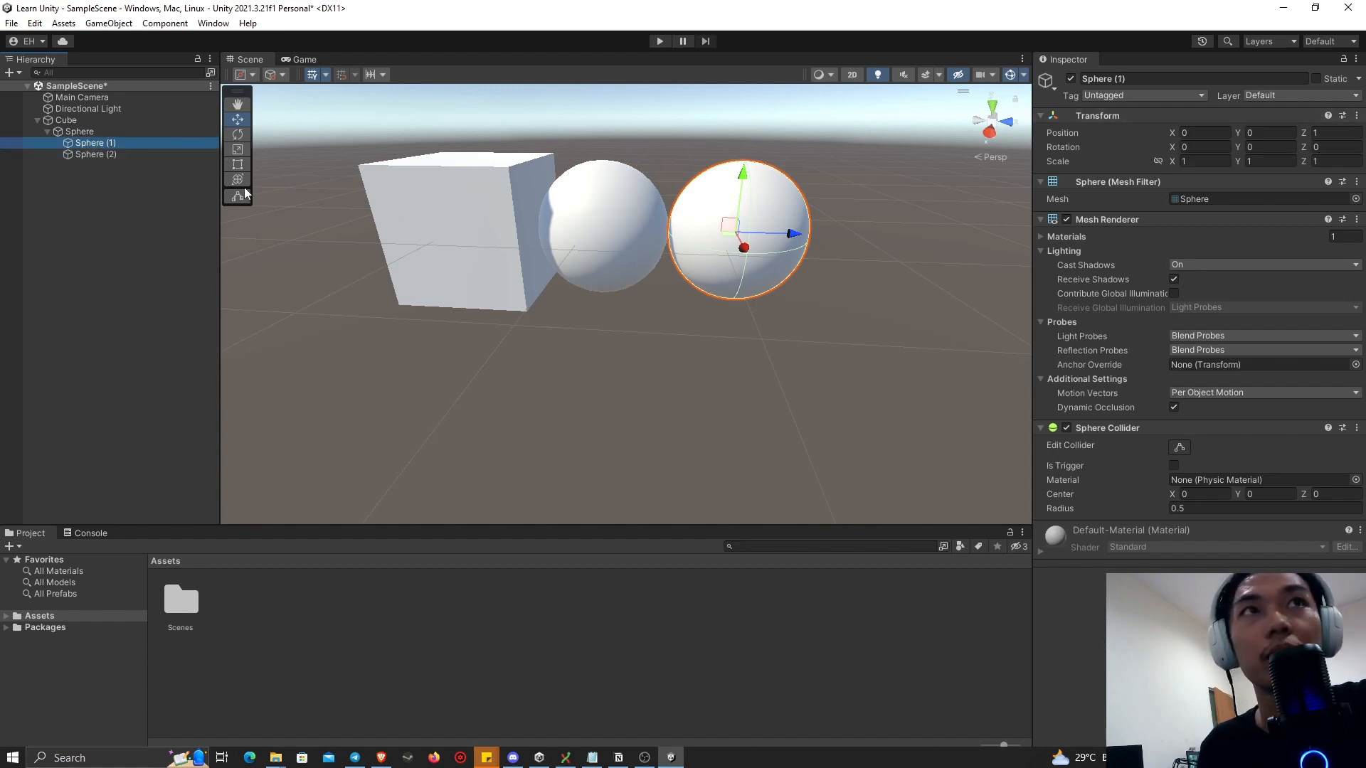
{"action": "left_click", "coordinate": [142, 154]}
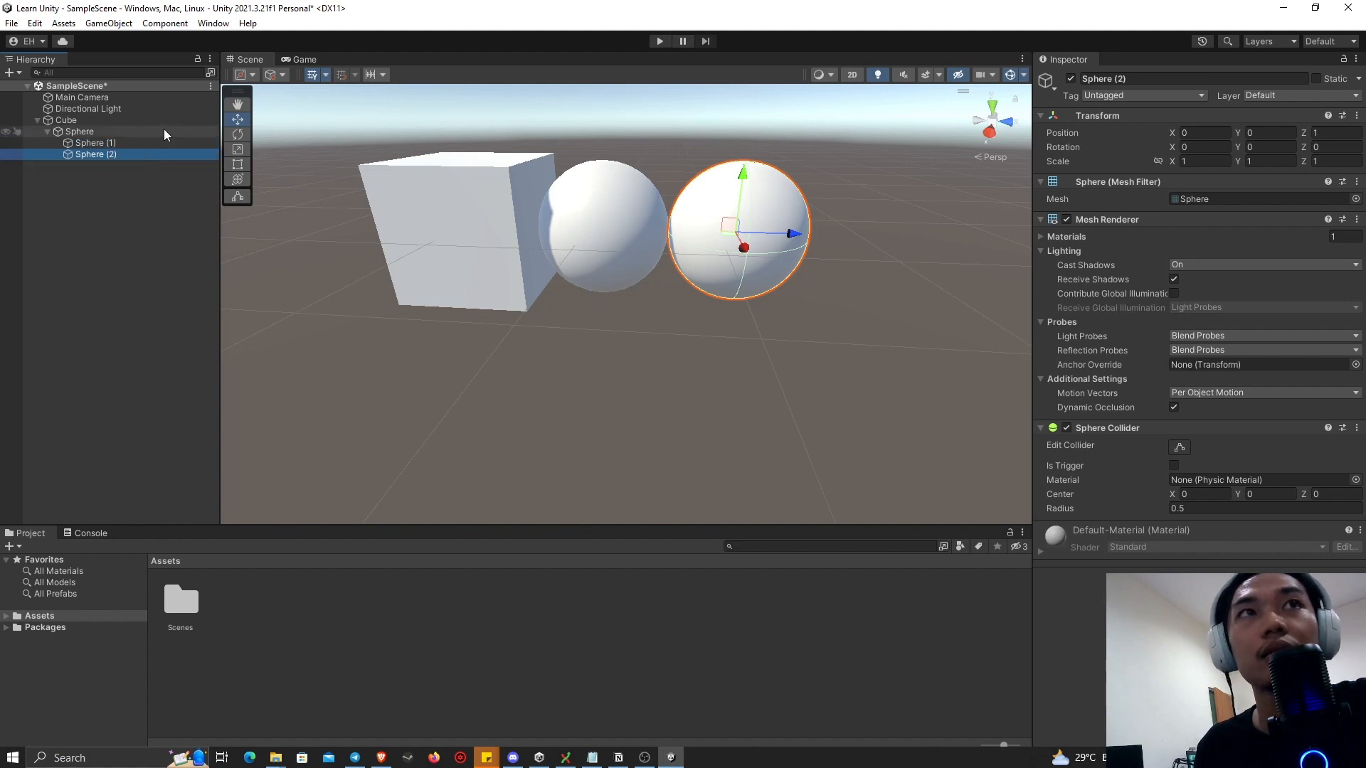
{"action": "left_click", "coordinate": [125, 144]}
{"action": "left_click", "coordinate": [124, 135]}
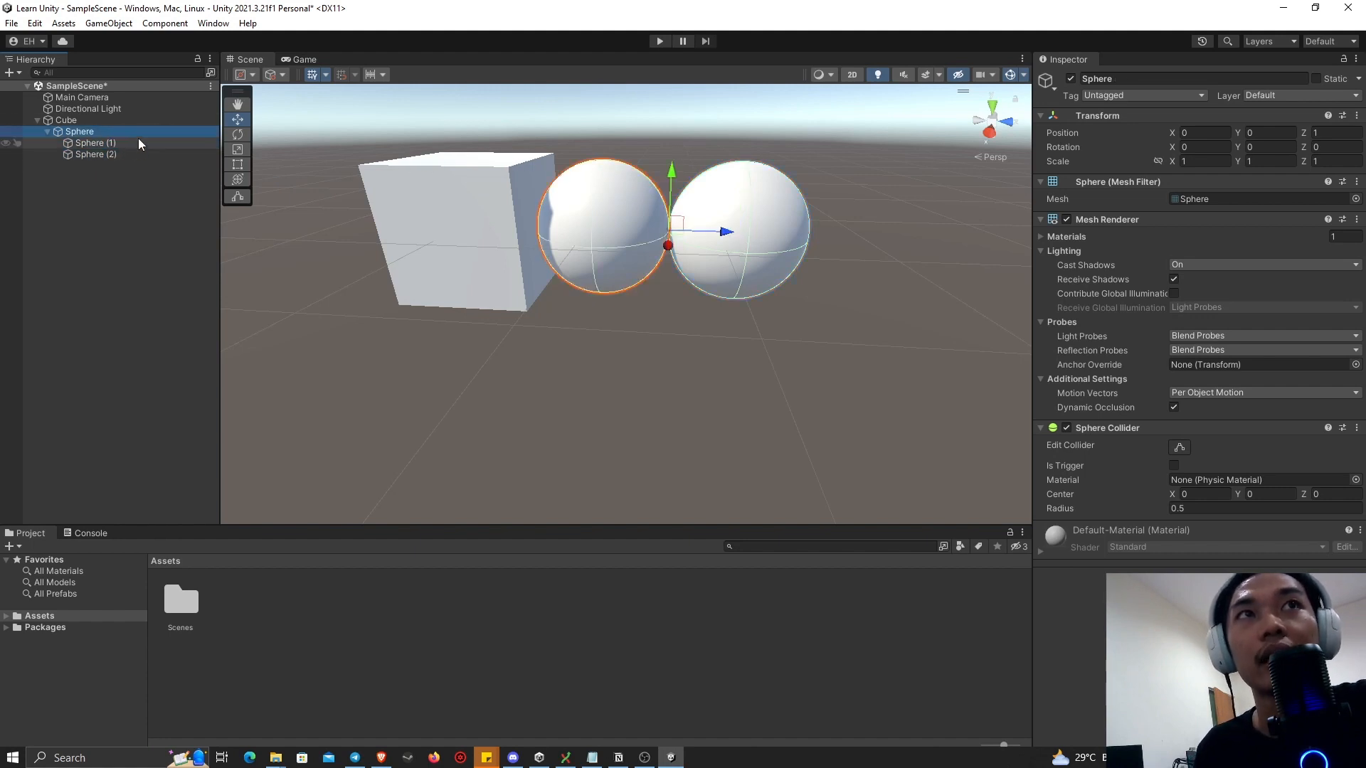
- Delete the Cube together with all the spheres nested under it
{"action": "left_click", "coordinate": [37, 119]}
{"action": "left_click", "coordinate": [67, 119]}
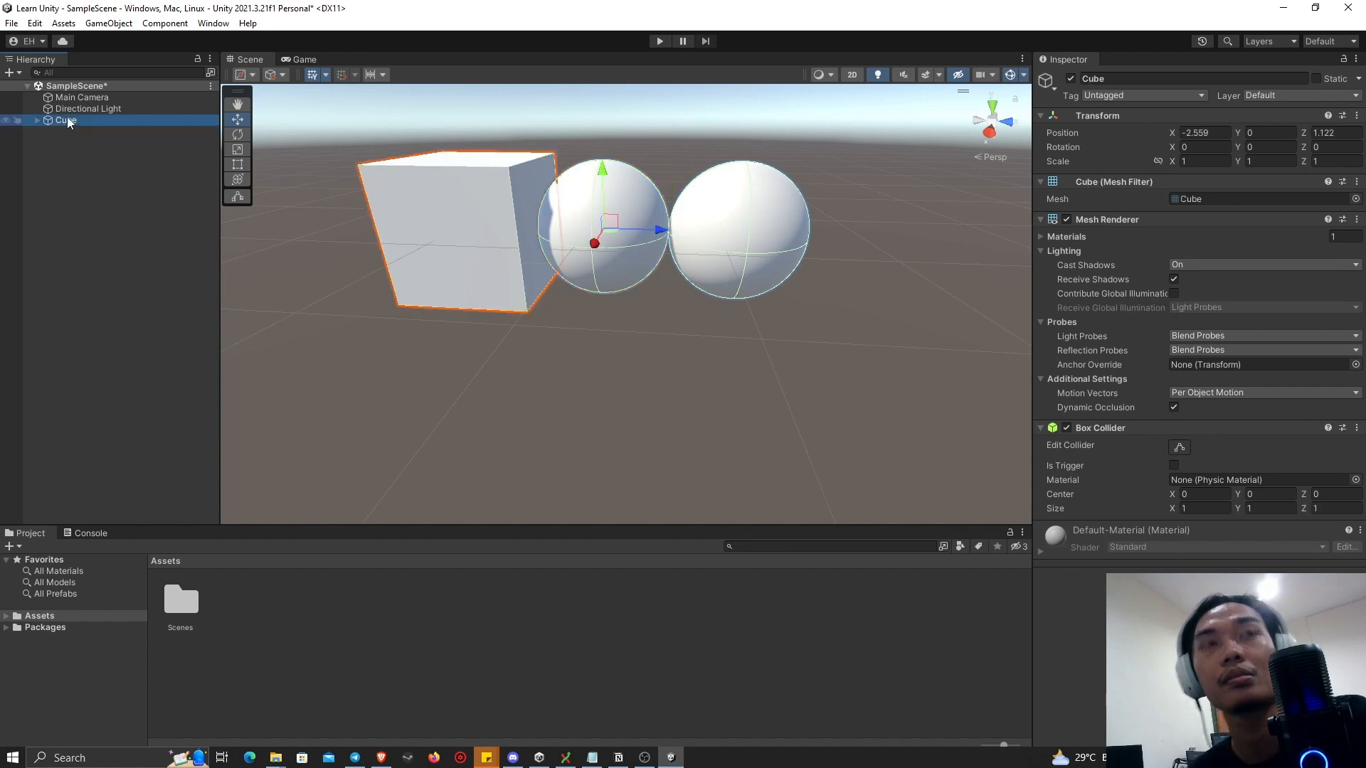
{"action": "key", "text": "Delete"}
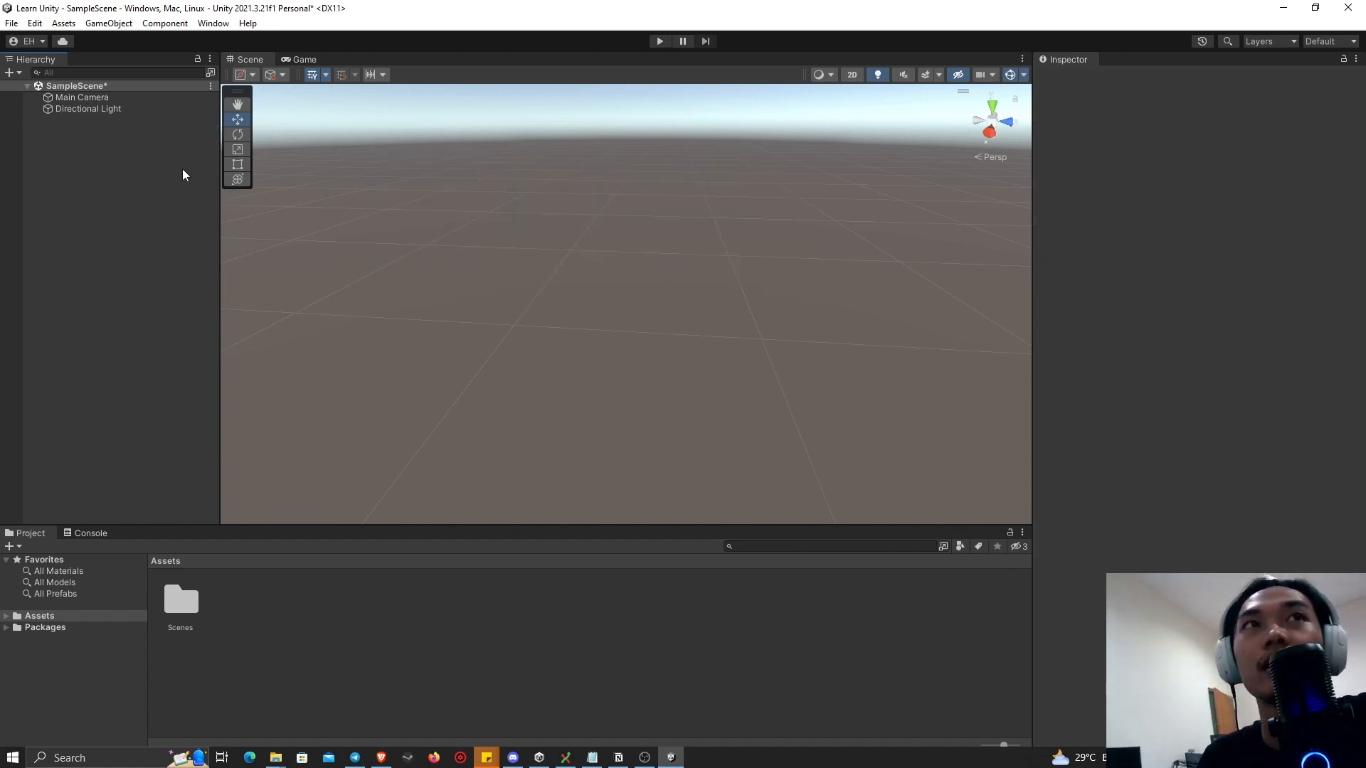